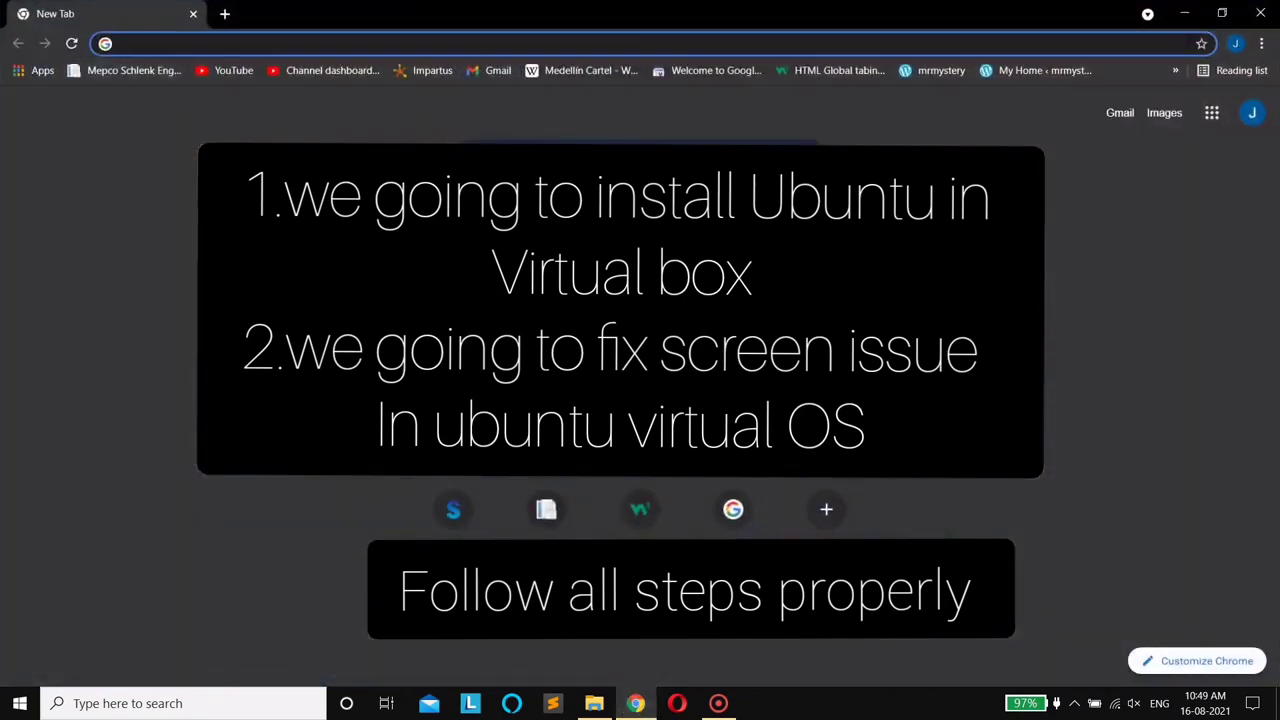
Step: Search the web for VirtualBox and open the official Oracle VM VirtualBox website
{"action": "type", "text": "v"}
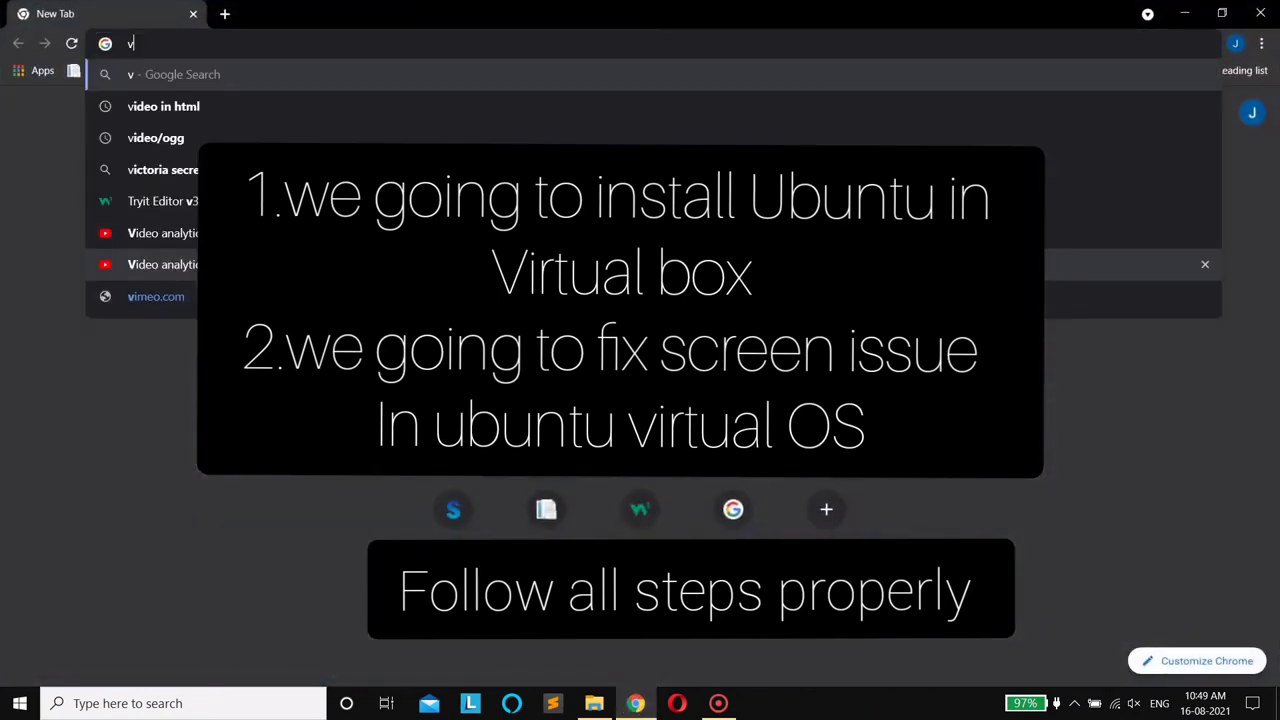
{"action": "type", "text": "irttu"}
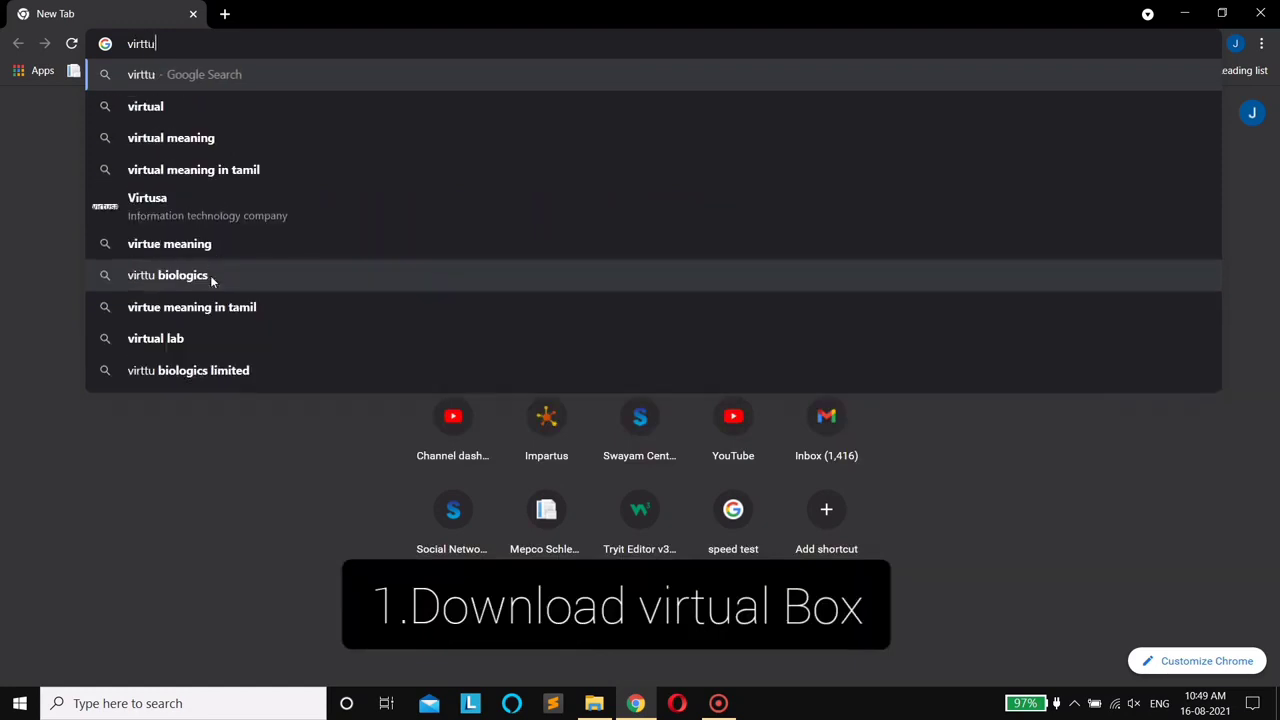
{"action": "key", "text": "BackSpace"}
{"action": "key", "text": "BackSpace"}
{"action": "key", "text": "BackSpace"}
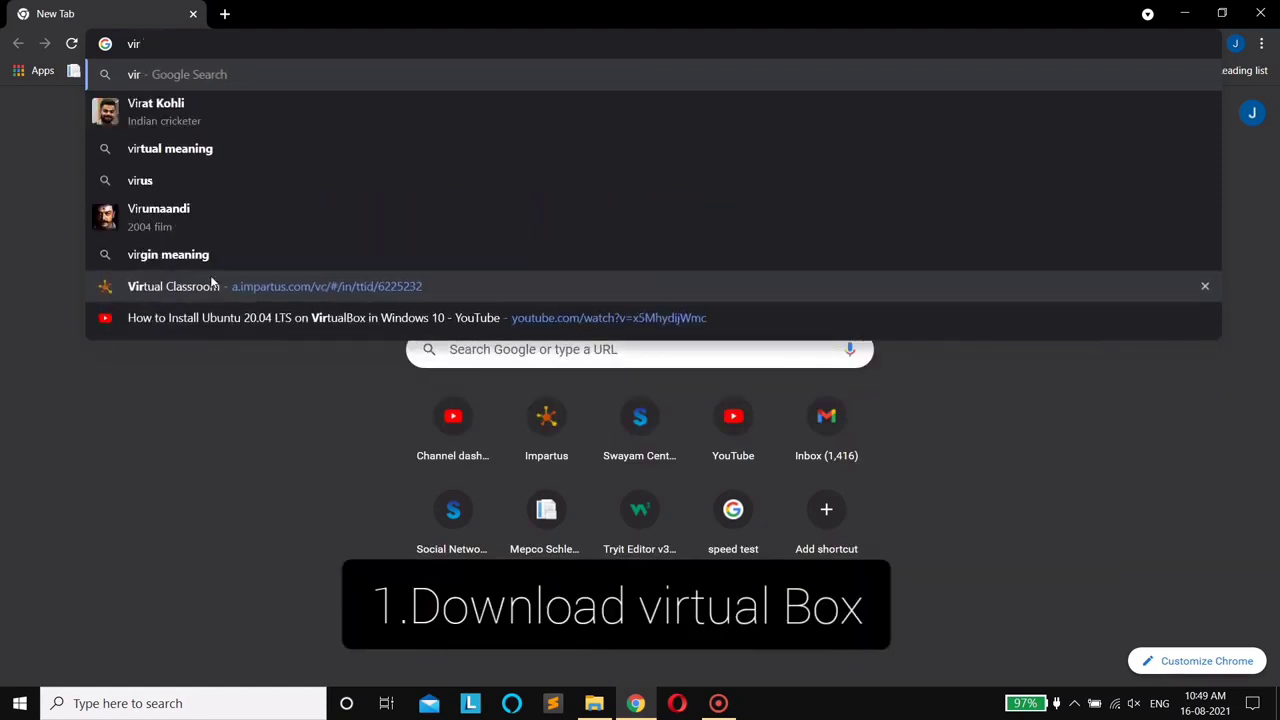
{"action": "type", "text": "tu"}
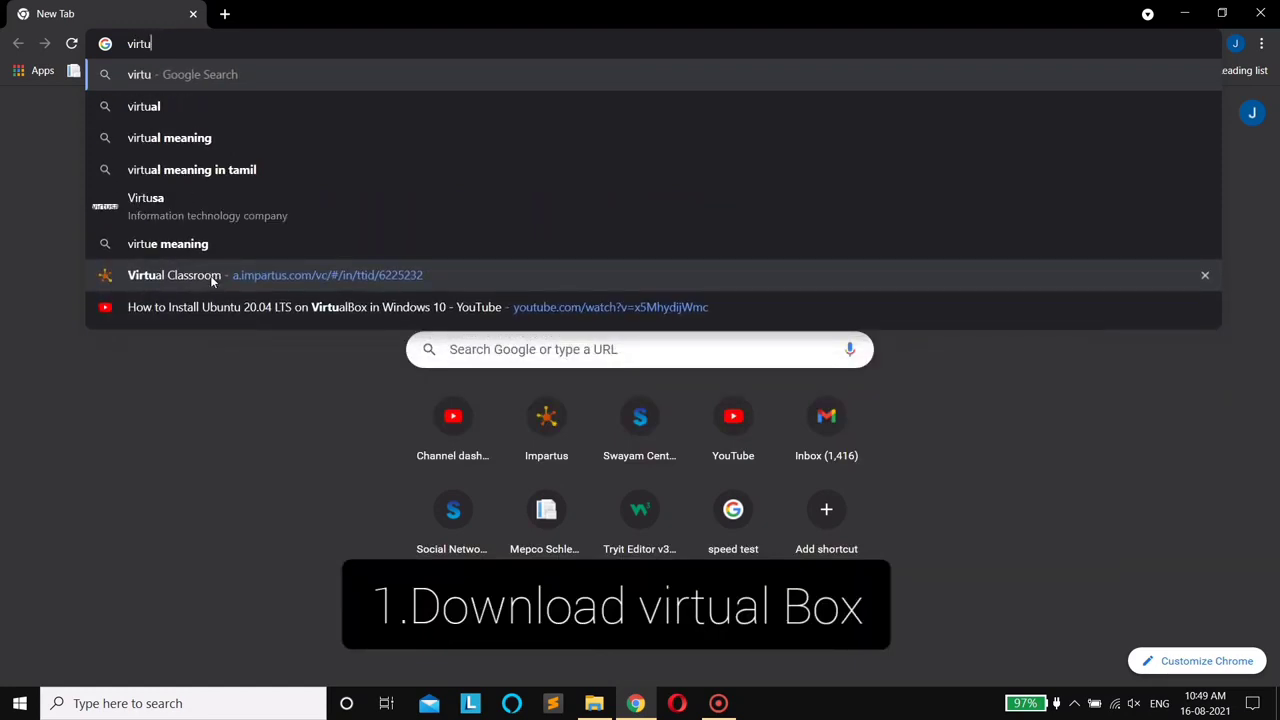
{"action": "type", "text": "al bo"}
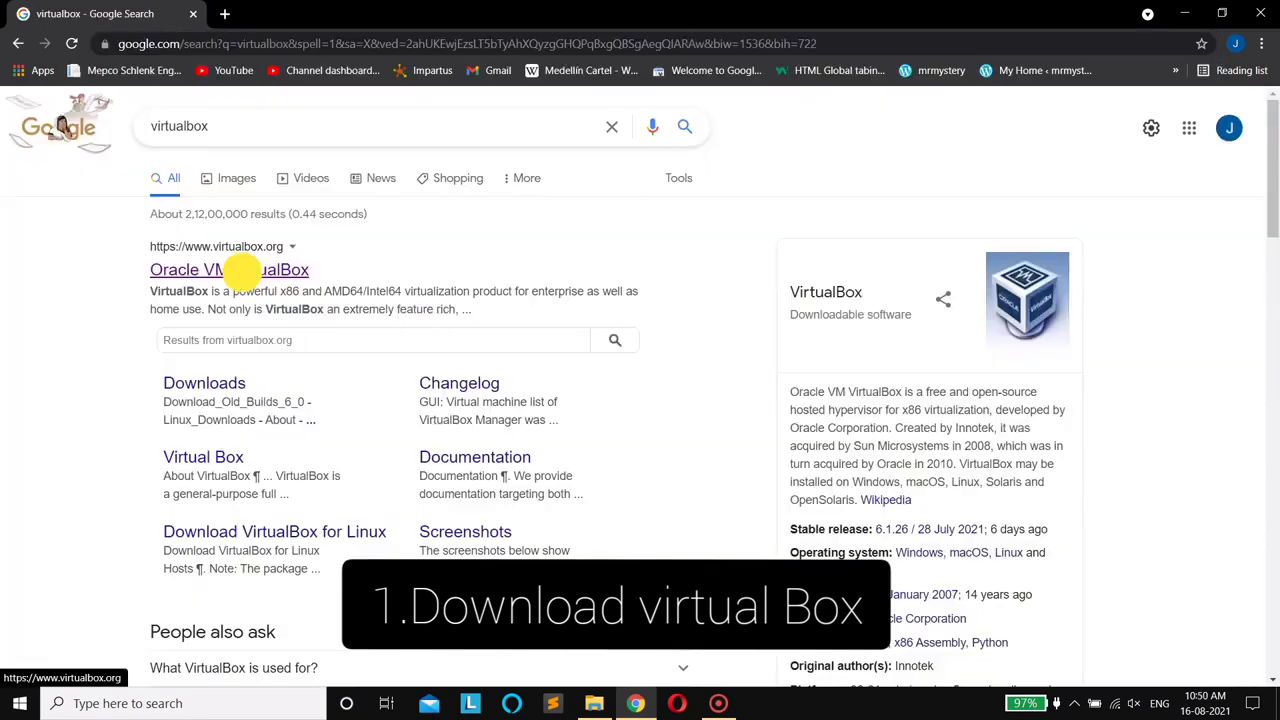
{"action": "left_click", "coordinate": [243, 274]}
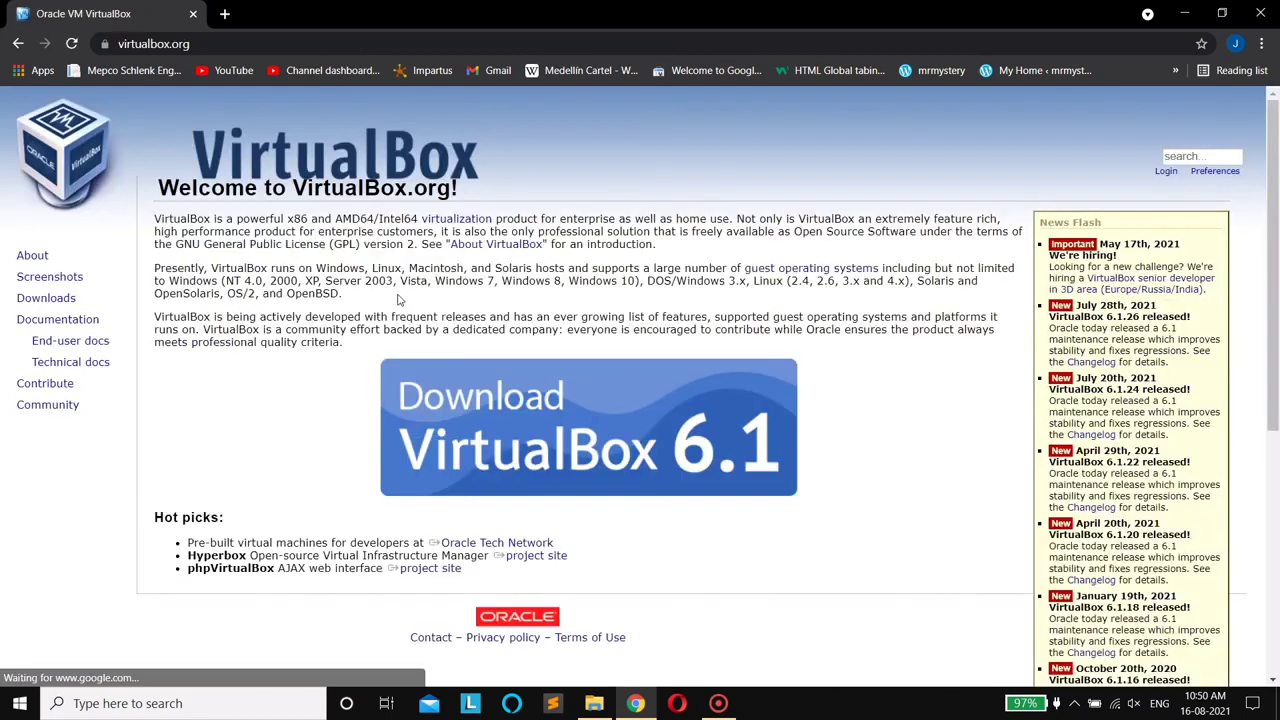
Step: Download the VirtualBox 6.1.26 platform package for Windows hosts from the site's Downloads page
{"action": "scroll", "coordinate": [398, 300], "scroll_direction": "down", "scroll_amount": 1}
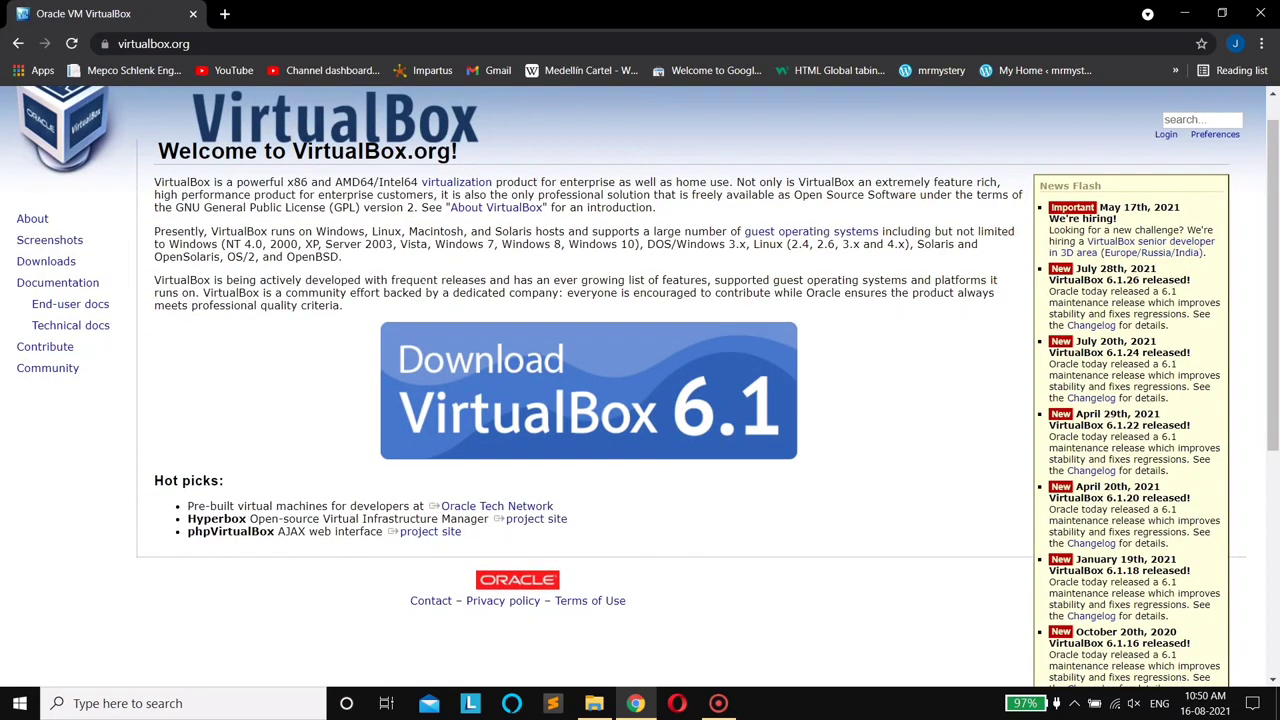
{"action": "left_click", "coordinate": [70, 264]}
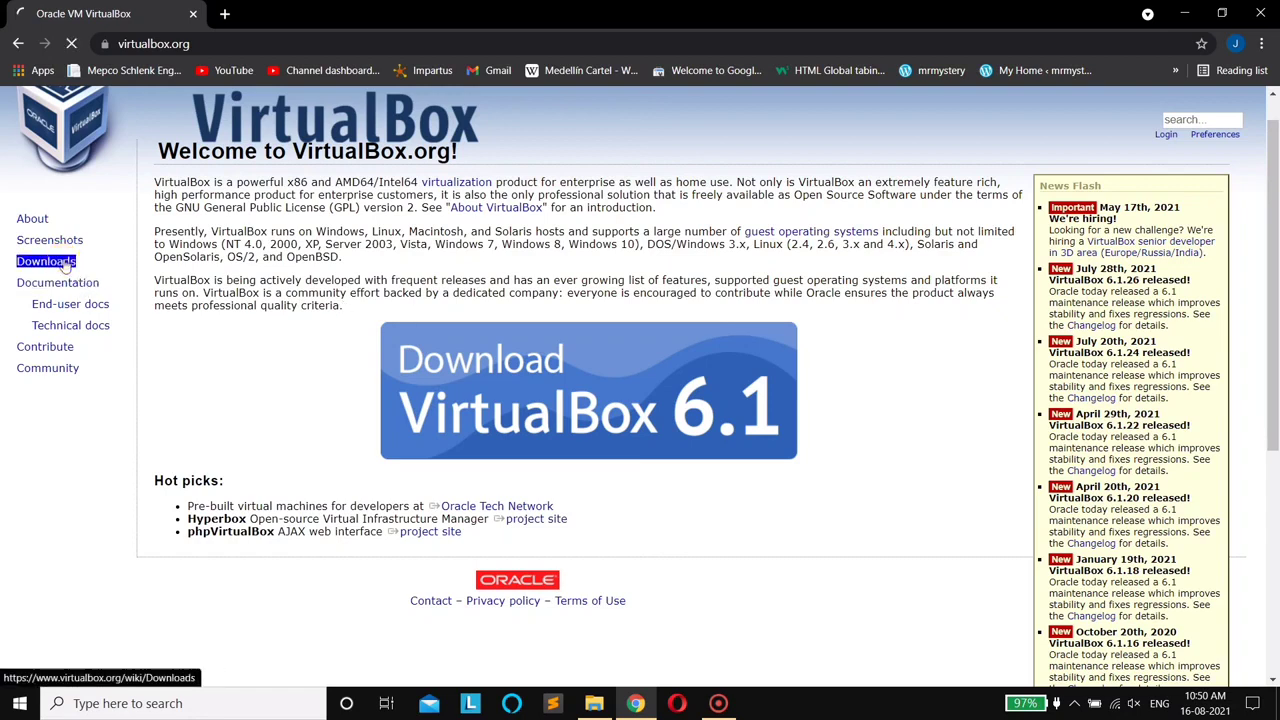
{"action": "scroll", "coordinate": [252, 290], "scroll_direction": "down", "scroll_amount": 1}
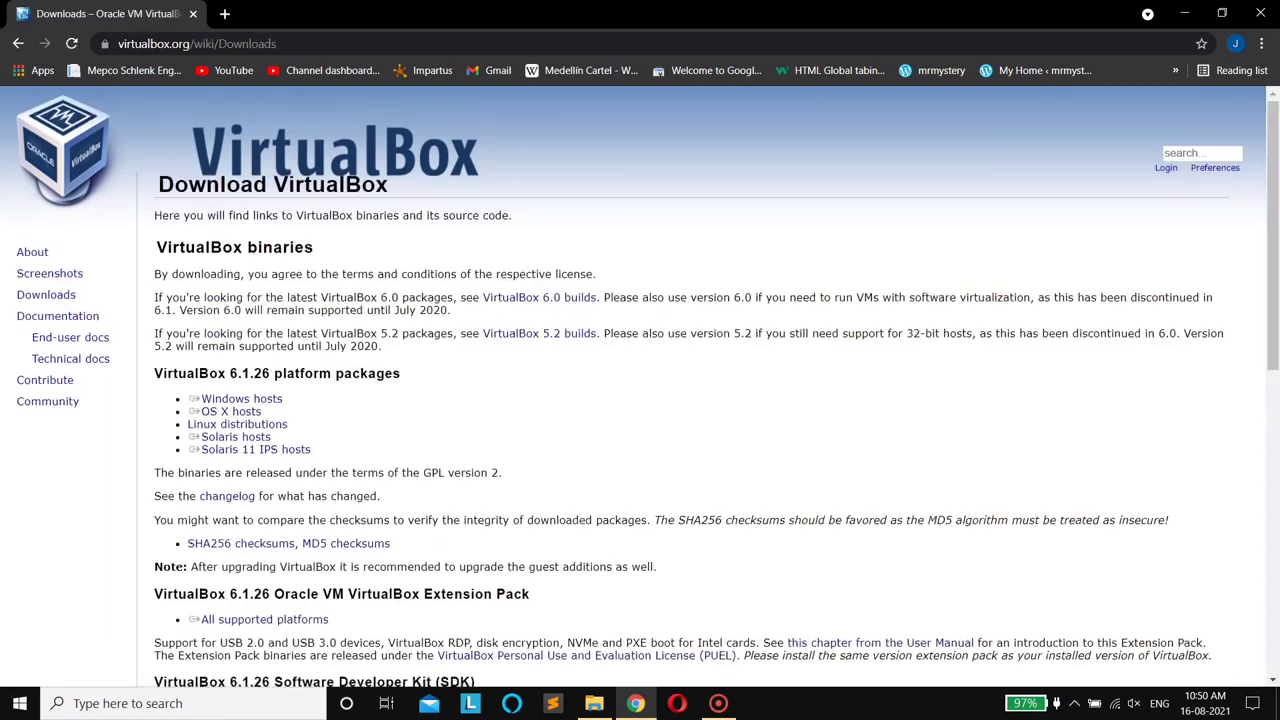
{"action": "left_click", "coordinate": [229, 349]}
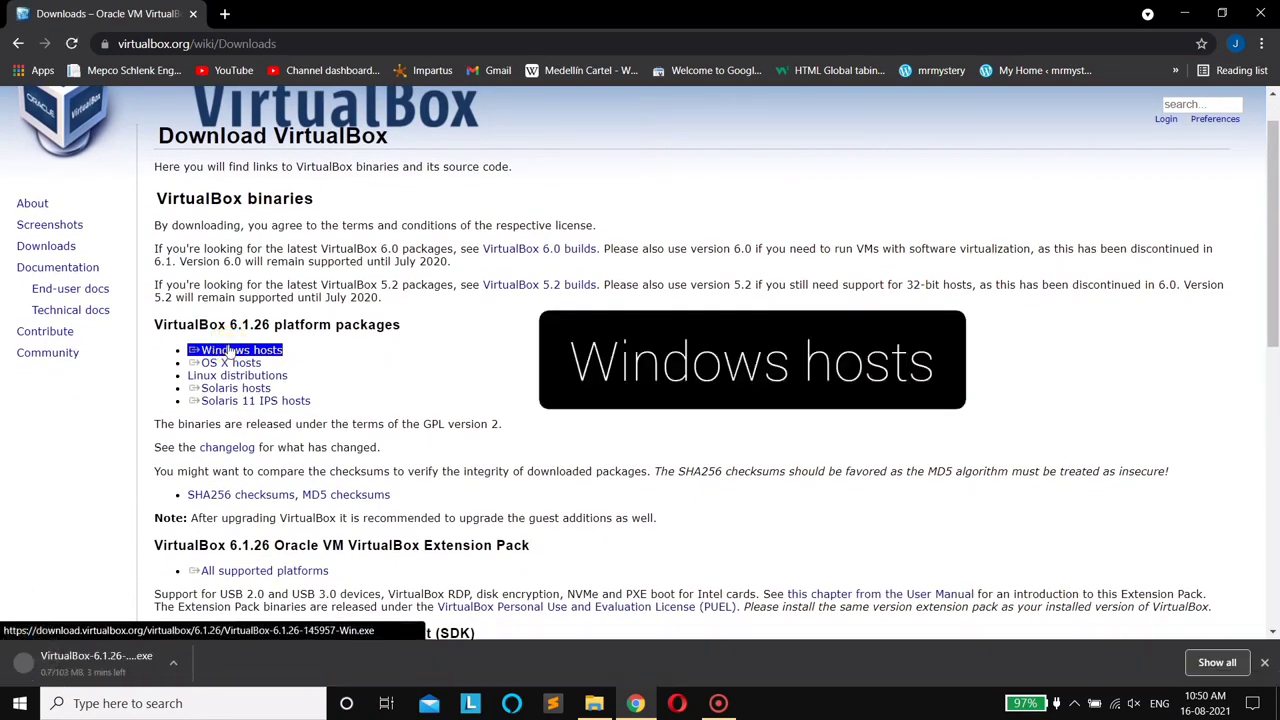
{"action": "left_click", "coordinate": [176, 664]}
{"action": "left_click", "coordinate": [108, 623]}
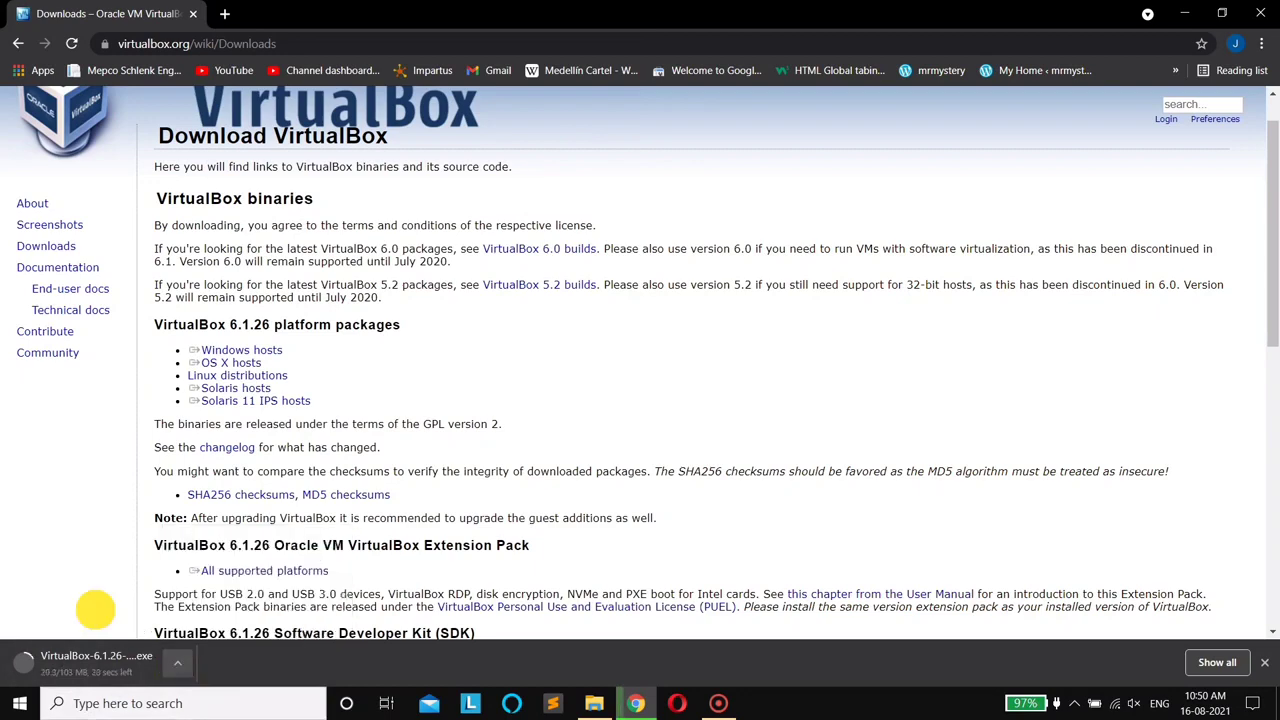
{"action": "scroll", "coordinate": [510, 344], "scroll_direction": "down", "scroll_amount": 1}
{"action": "scroll", "coordinate": [510, 344], "scroll_direction": "down", "scroll_amount": 6}
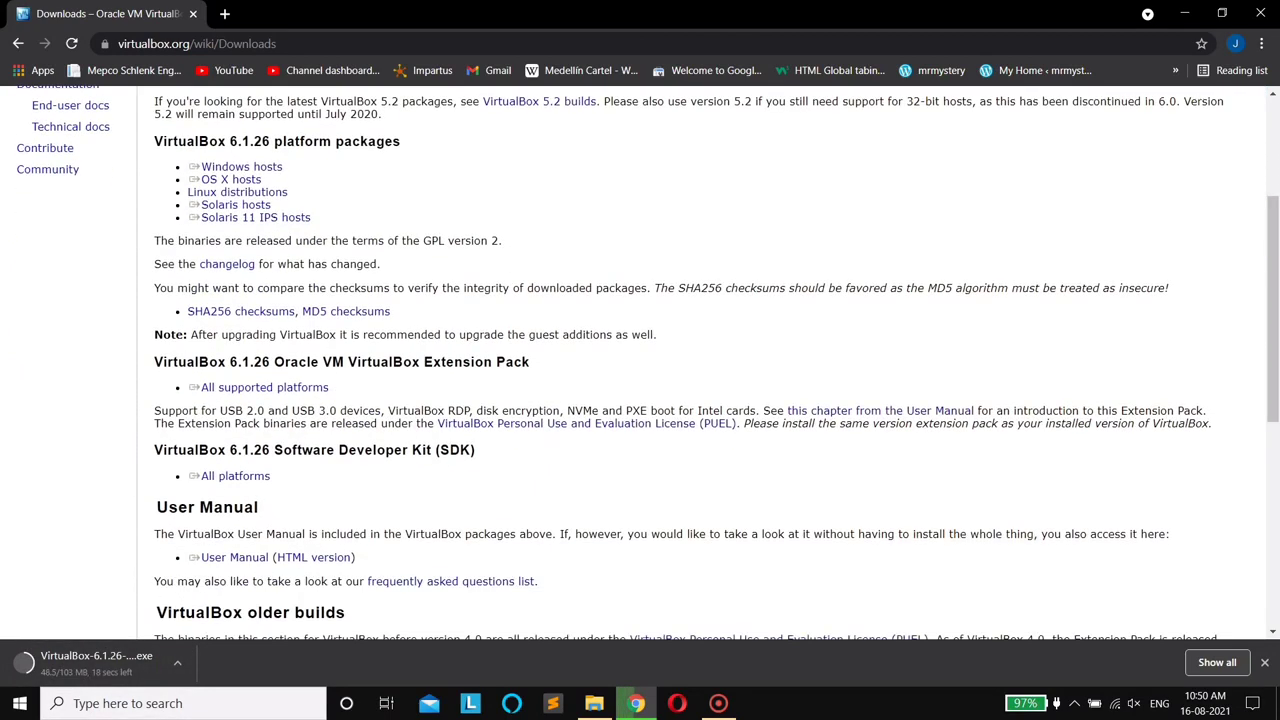
{"action": "scroll", "coordinate": [510, 344], "scroll_direction": "up", "scroll_amount": 12}
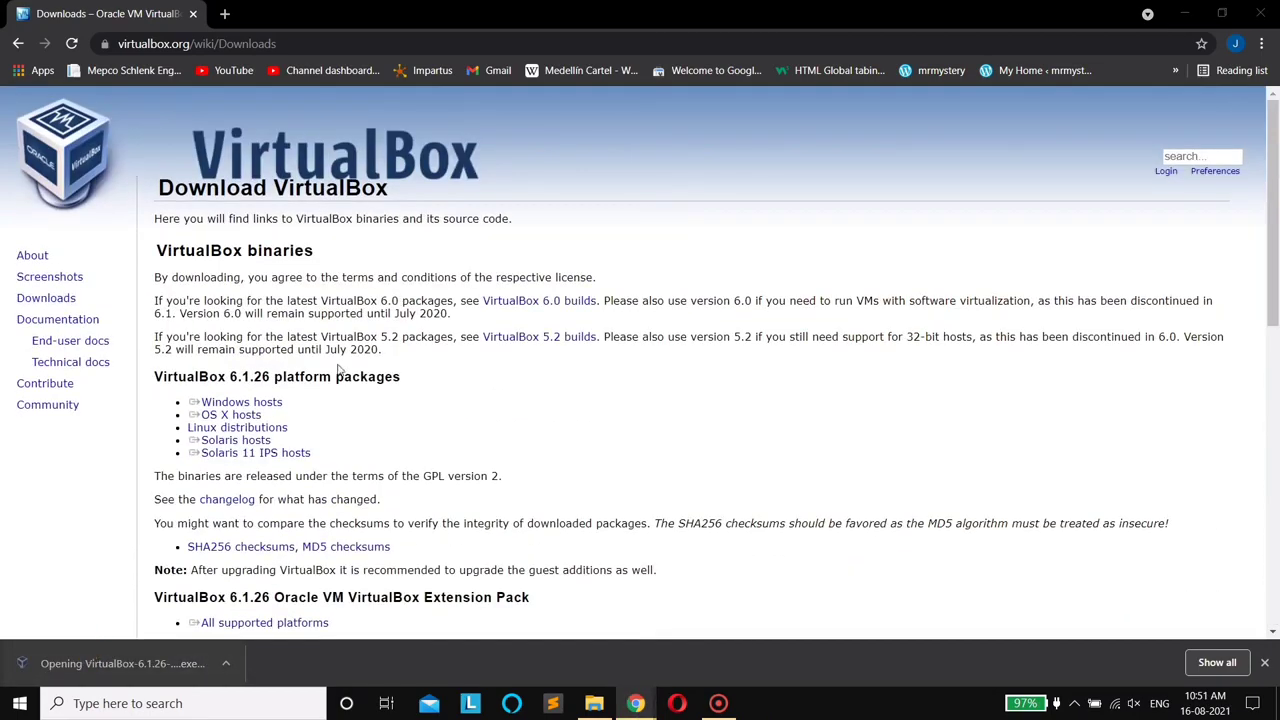
Step: Launch the downloaded VirtualBox 6.1.26 installer and accept the default features, location and shortcut options
{"action": "double_click", "coordinate": [171, 598]}
{"action": "left_click", "coordinate": [108, 630]}
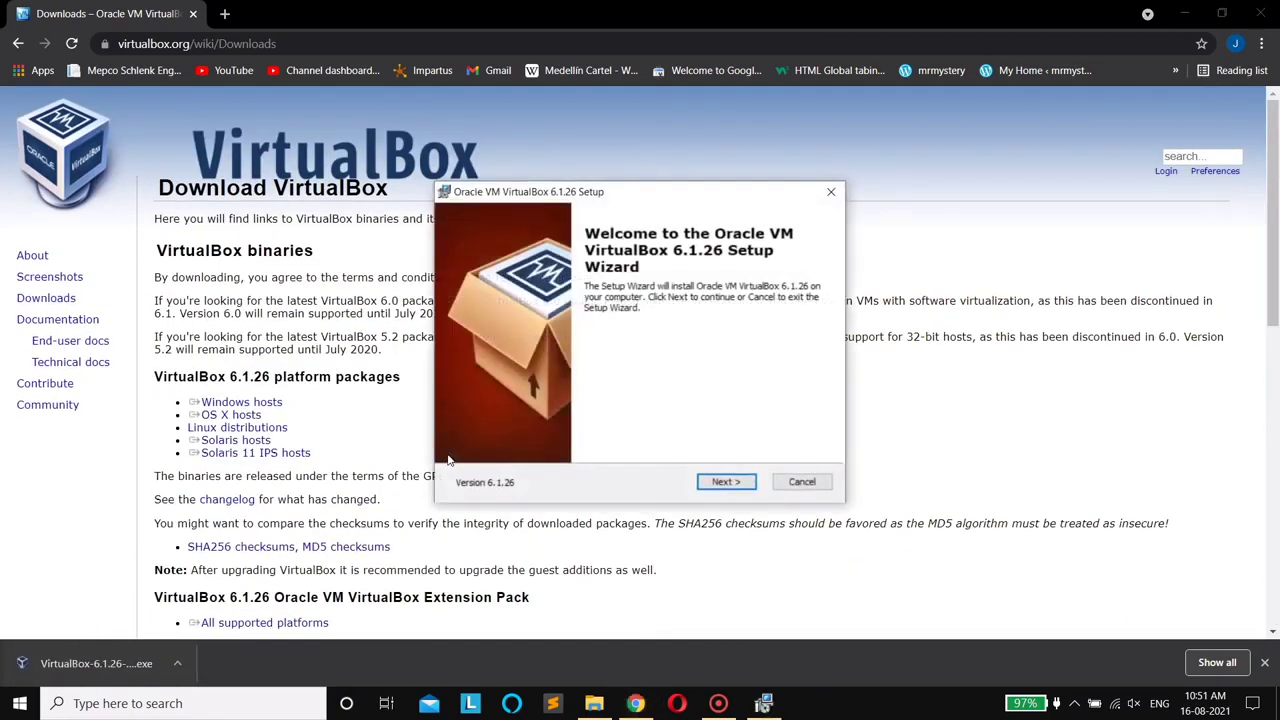
{"action": "left_click", "coordinate": [724, 482]}
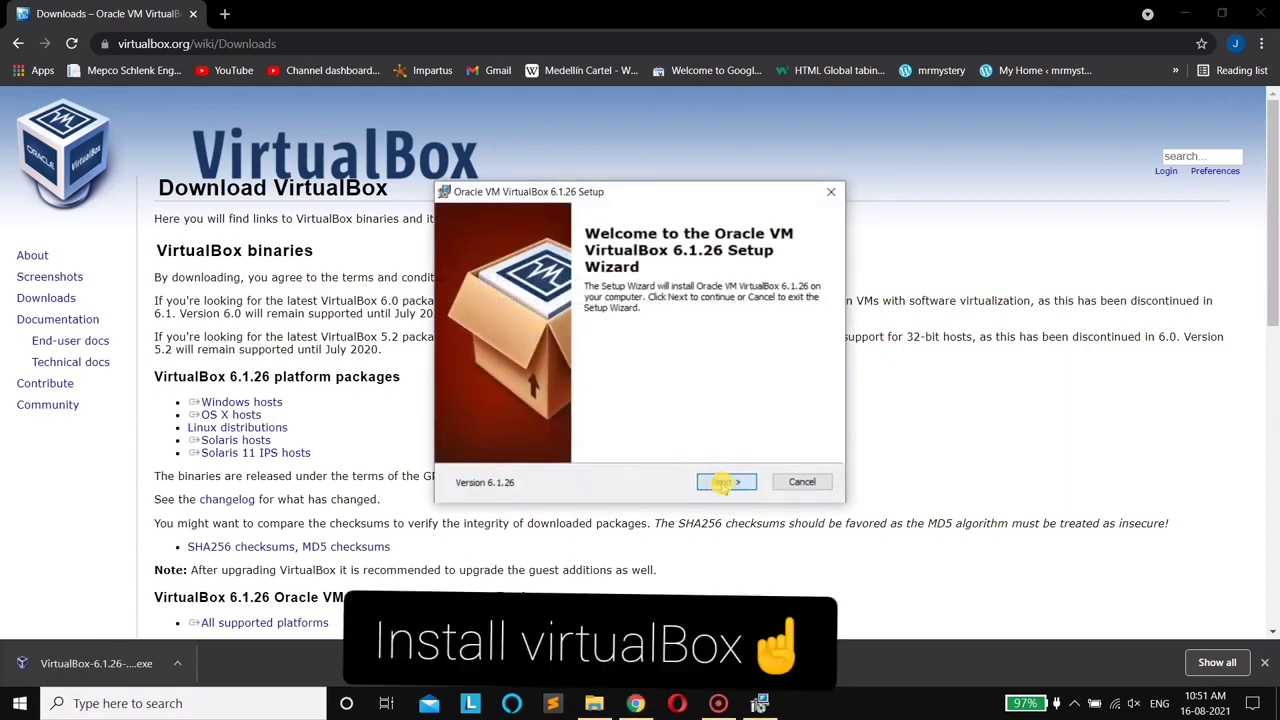
{"action": "scroll", "coordinate": [551, 357], "scroll_direction": "right", "scroll_amount": 3}
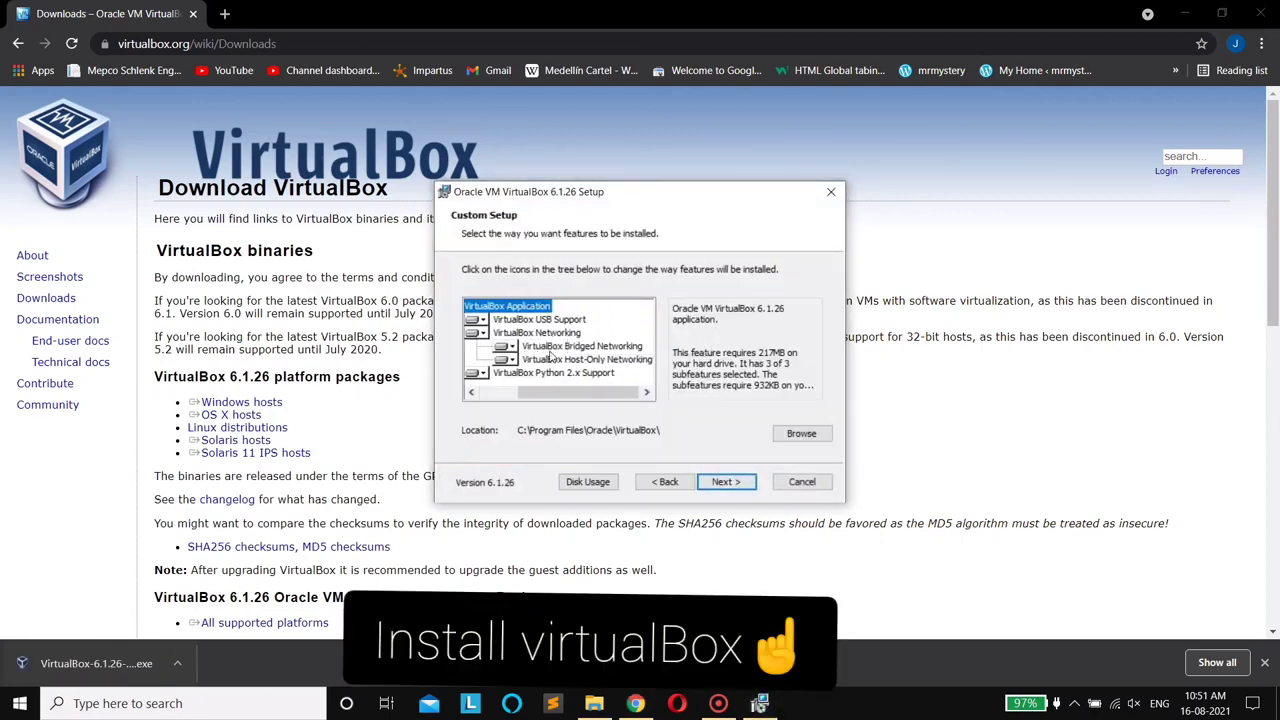
{"action": "left_click", "coordinate": [723, 482]}
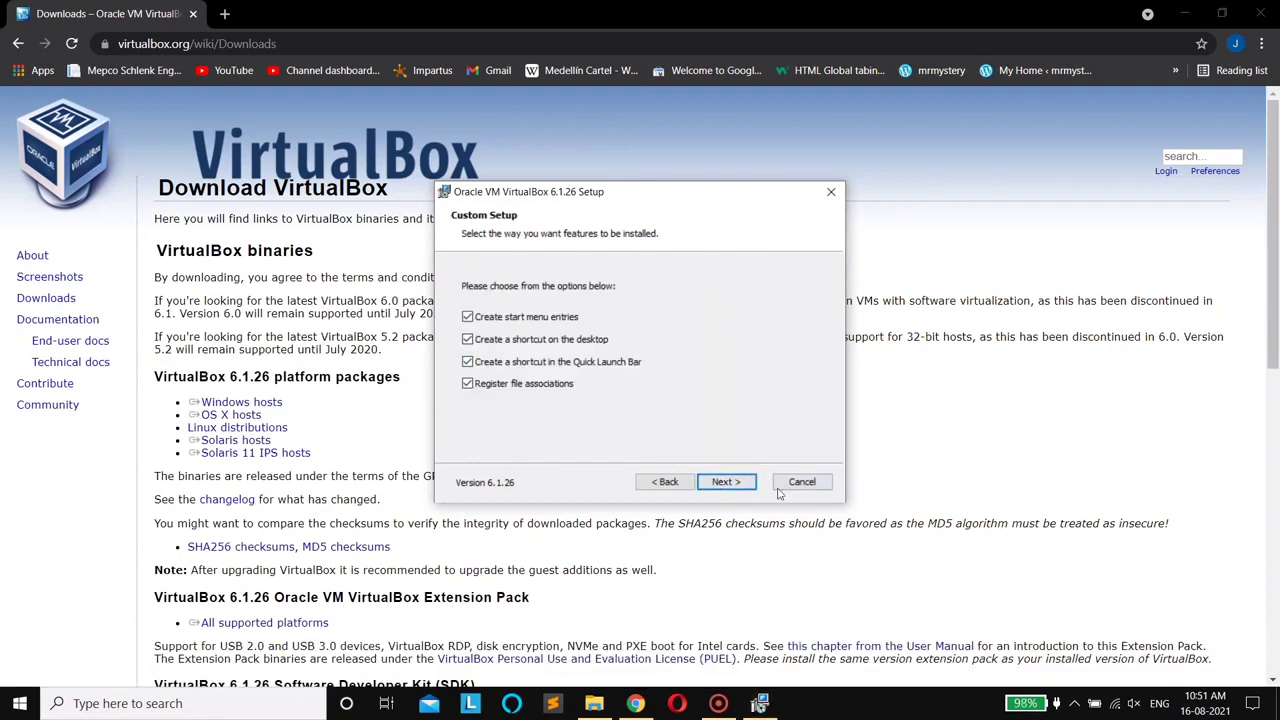
{"action": "left_click", "coordinate": [718, 483]}
{"action": "left_click", "coordinate": [718, 482]}
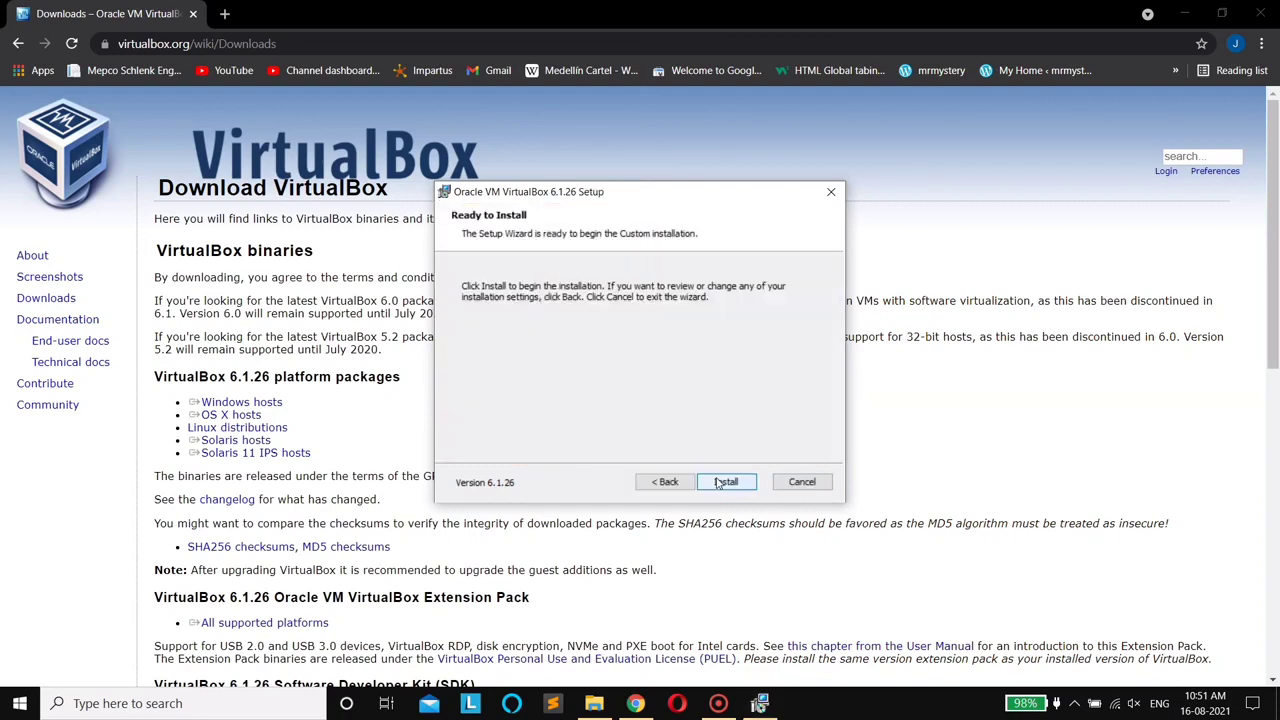
Step: Install VirtualBox 6.1.26, finishing the setup wizard and closing the VirtualBox Manager that it starts
{"action": "left_click", "coordinate": [718, 483]}
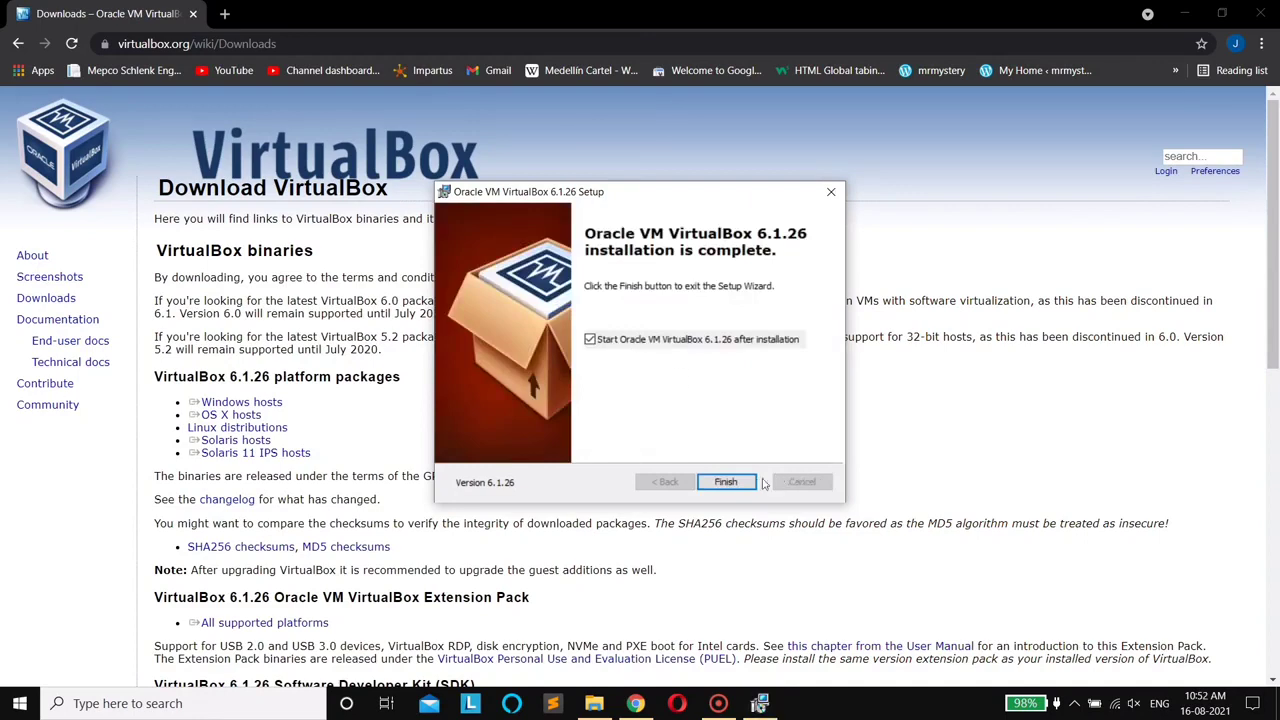
{"action": "left_click", "coordinate": [730, 482]}
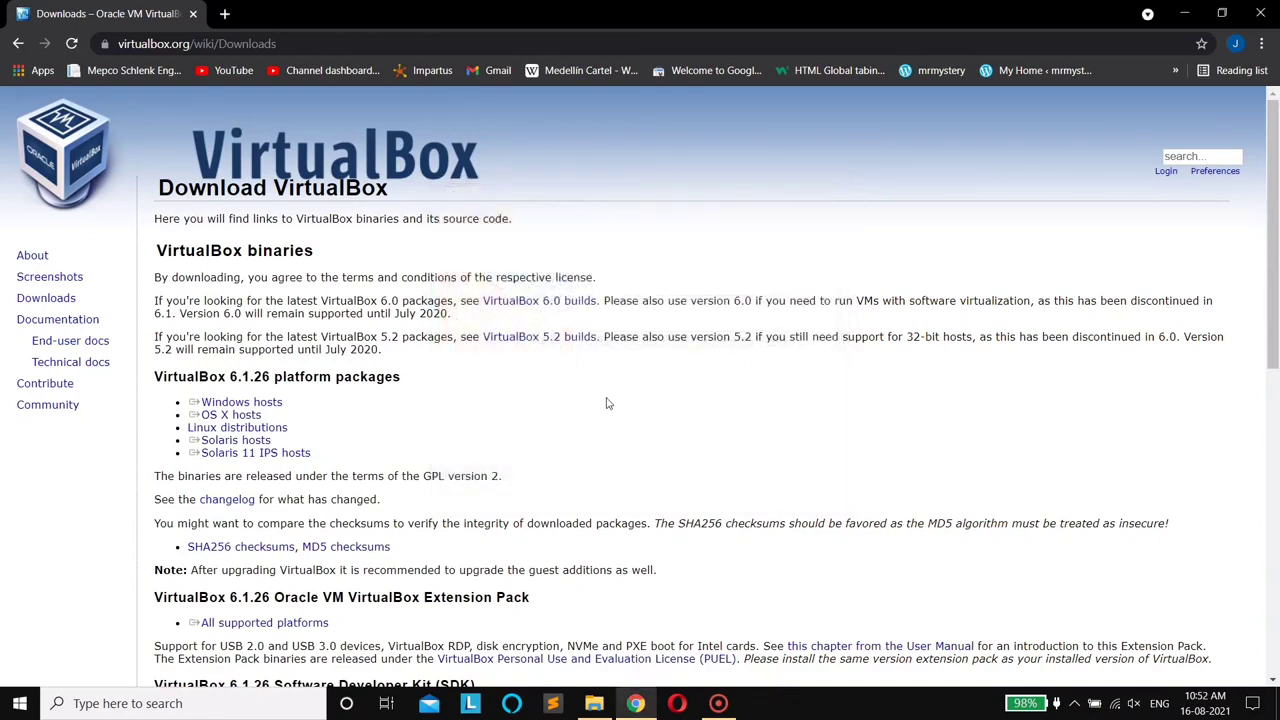
{"action": "left_click_drag", "start_coordinate": [569, 205], "coordinate": [592, 168]}
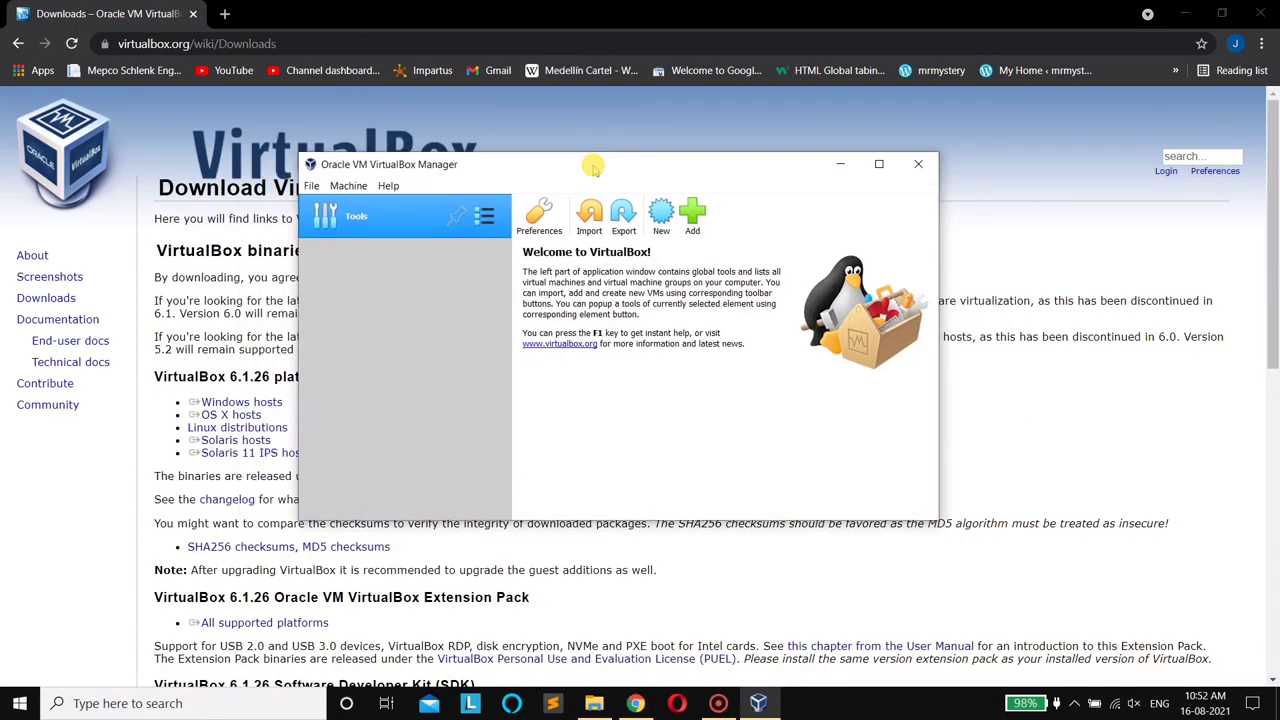
{"action": "left_click", "coordinate": [918, 164]}
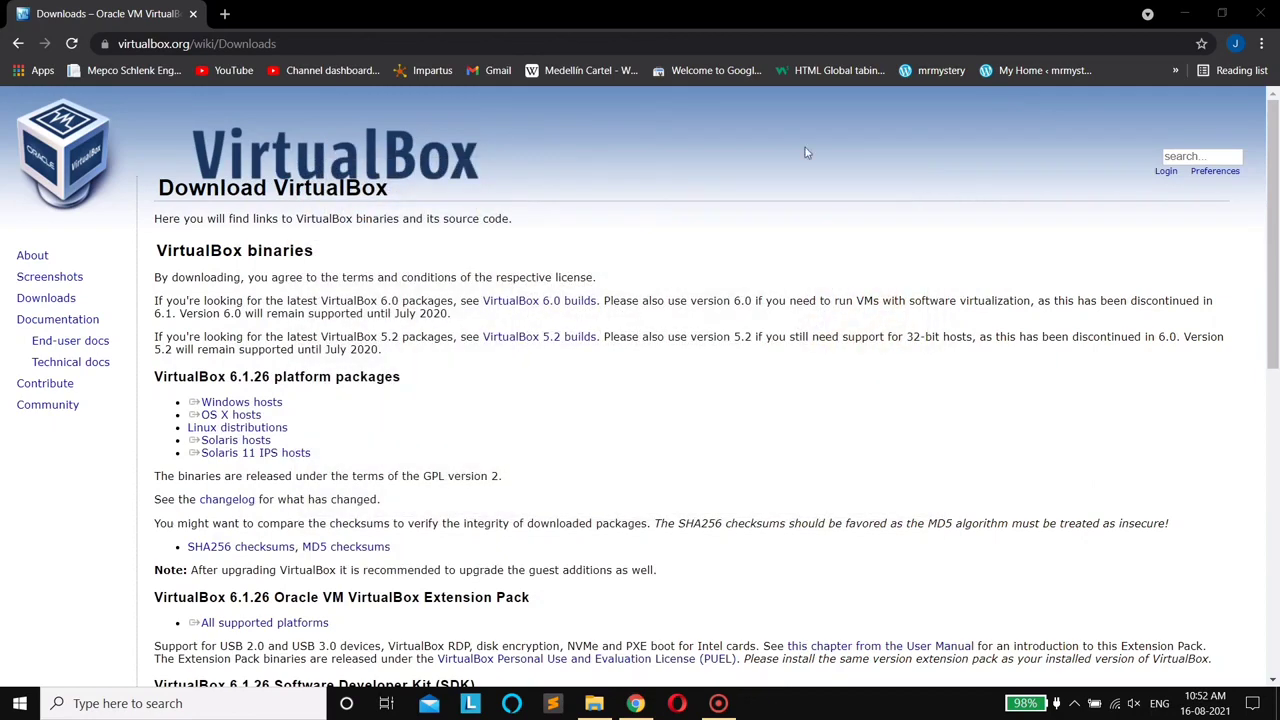
Step: Replace the VirtualBox downloads page with a fresh tab, search for "ubuntu" and open the official ubuntu.com site
{"action": "left_click", "coordinate": [225, 13]}
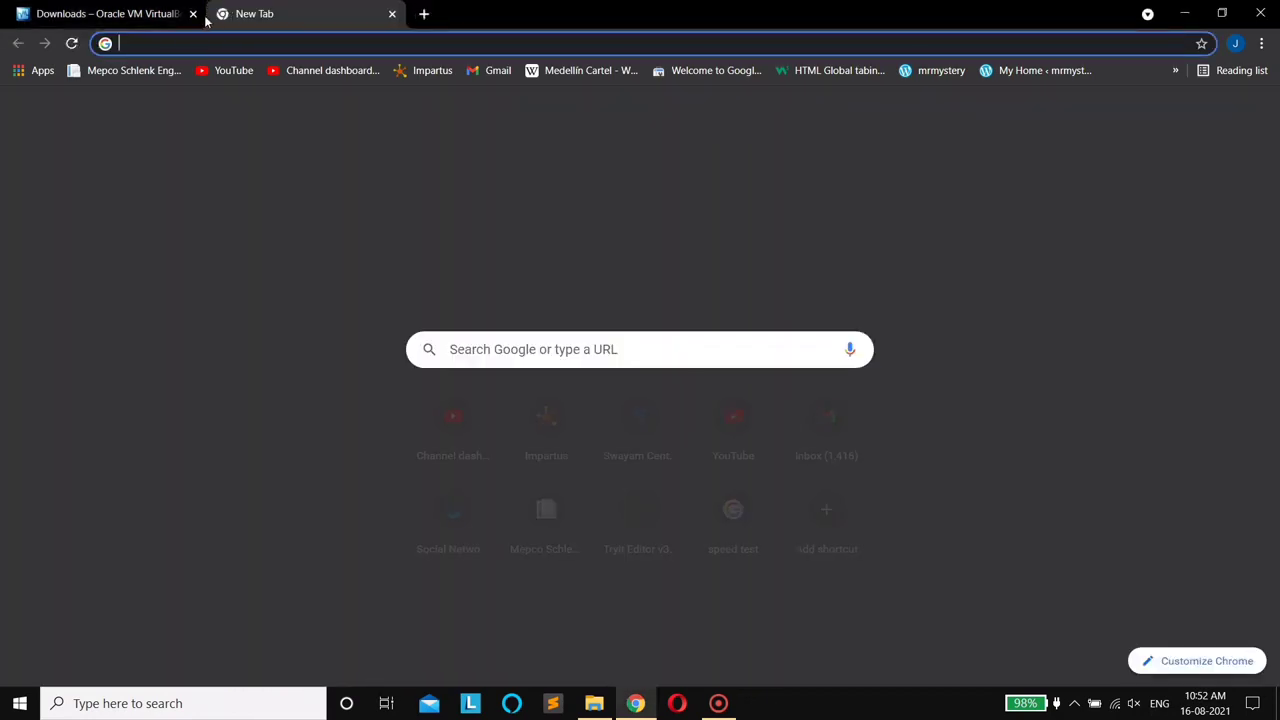
{"action": "left_click", "coordinate": [193, 14]}
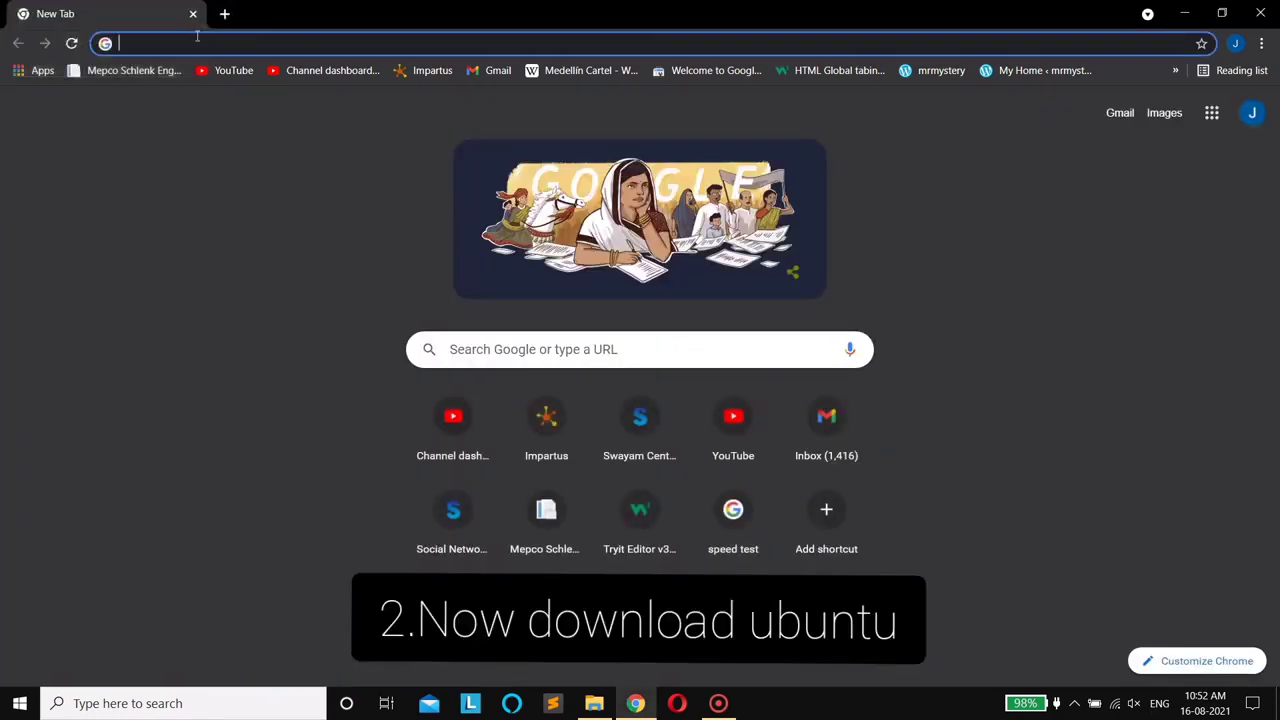
{"action": "type", "text": "ubuntu"}
{"action": "key", "text": "Return"}
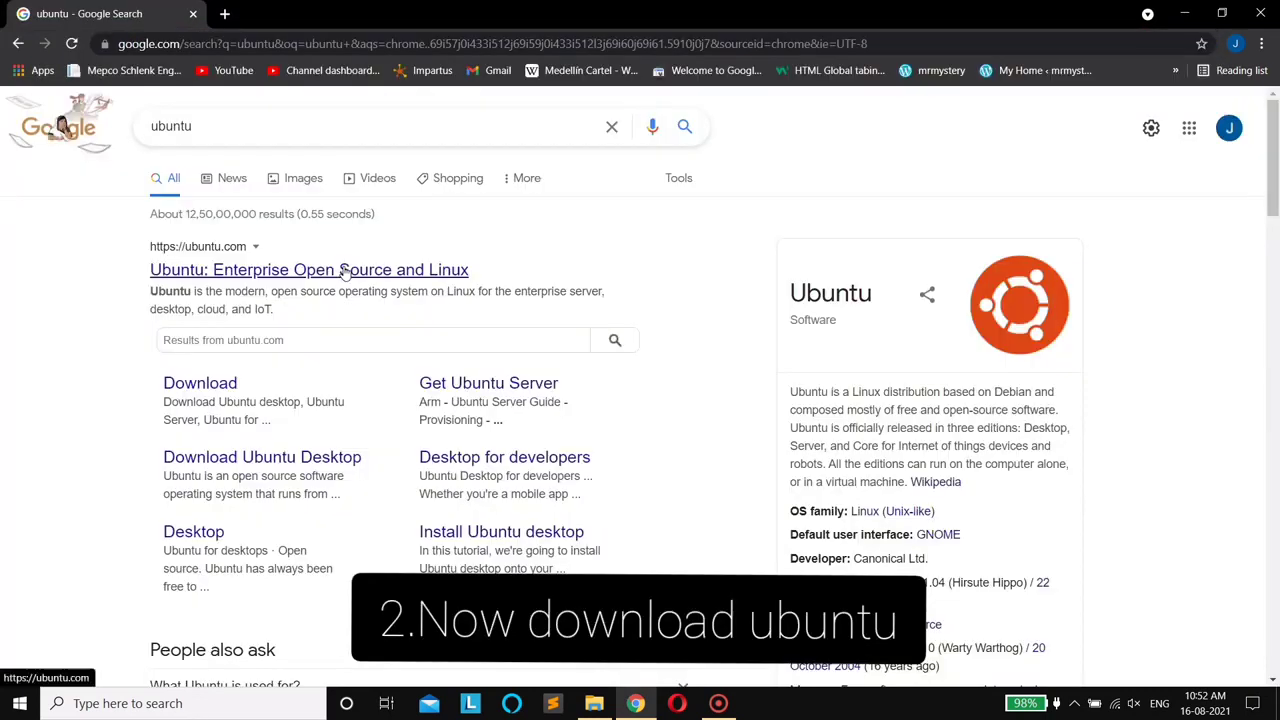
{"action": "left_click", "coordinate": [343, 270]}
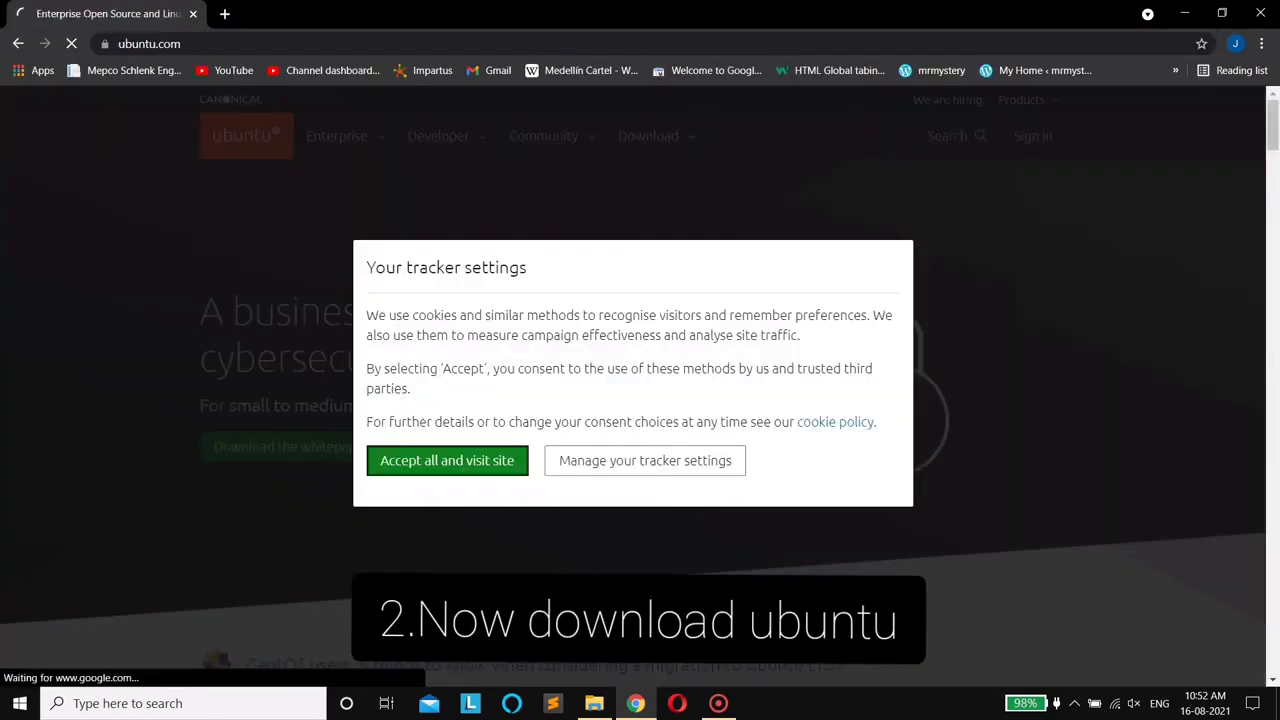
Step: Accept the site's tracker settings and download Ubuntu Desktop 20.04 LTS, closing the folder window with the disc image
{"action": "left_click", "coordinate": [438, 460]}
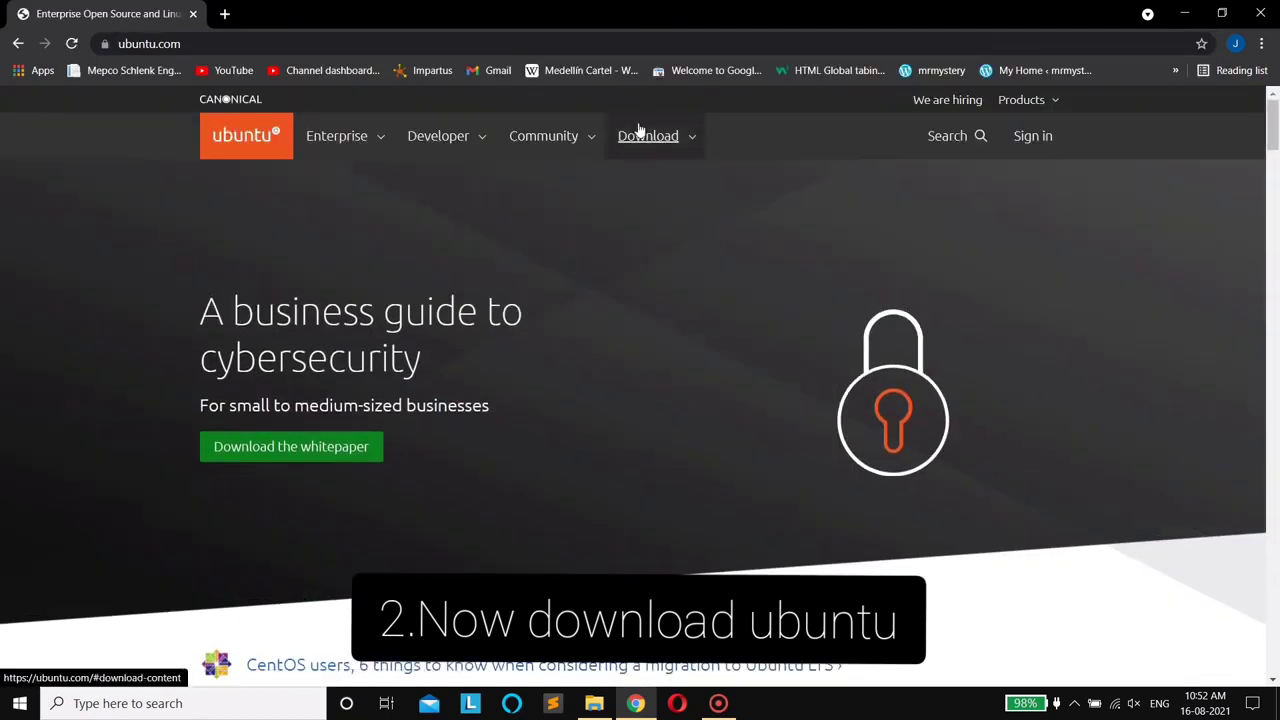
{"action": "left_click", "coordinate": [649, 137]}
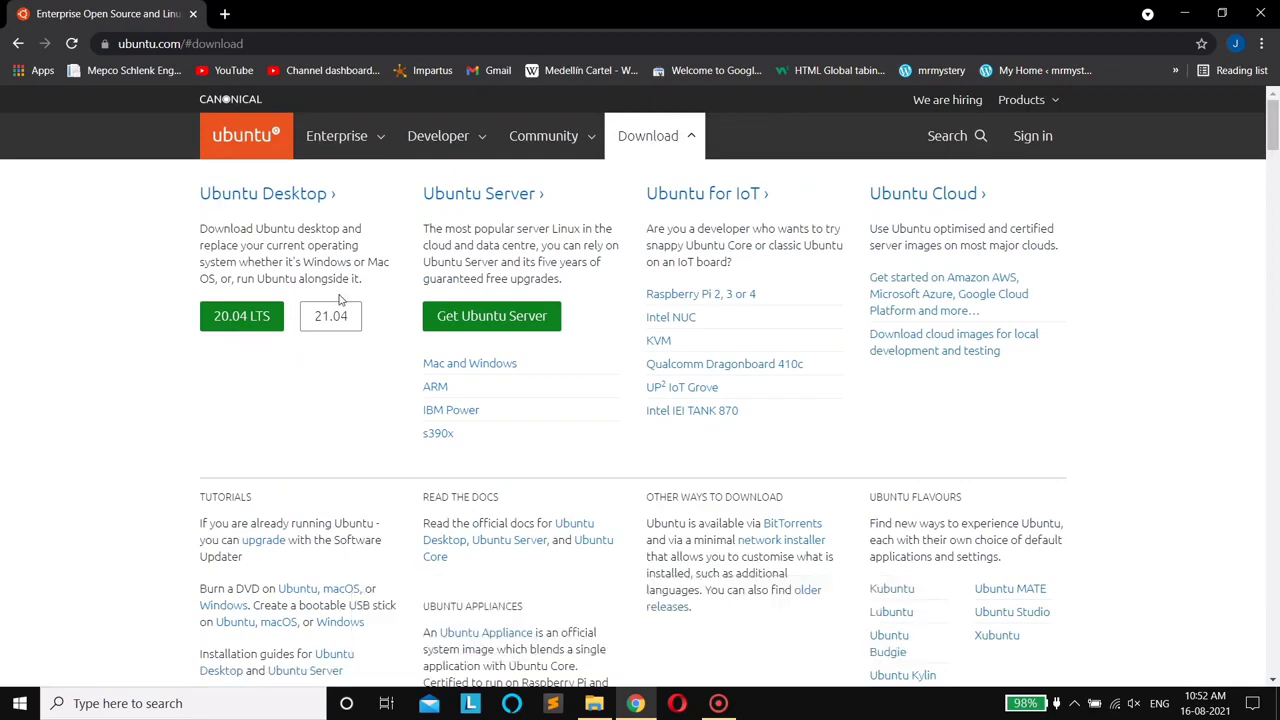
{"action": "left_click", "coordinate": [252, 318]}
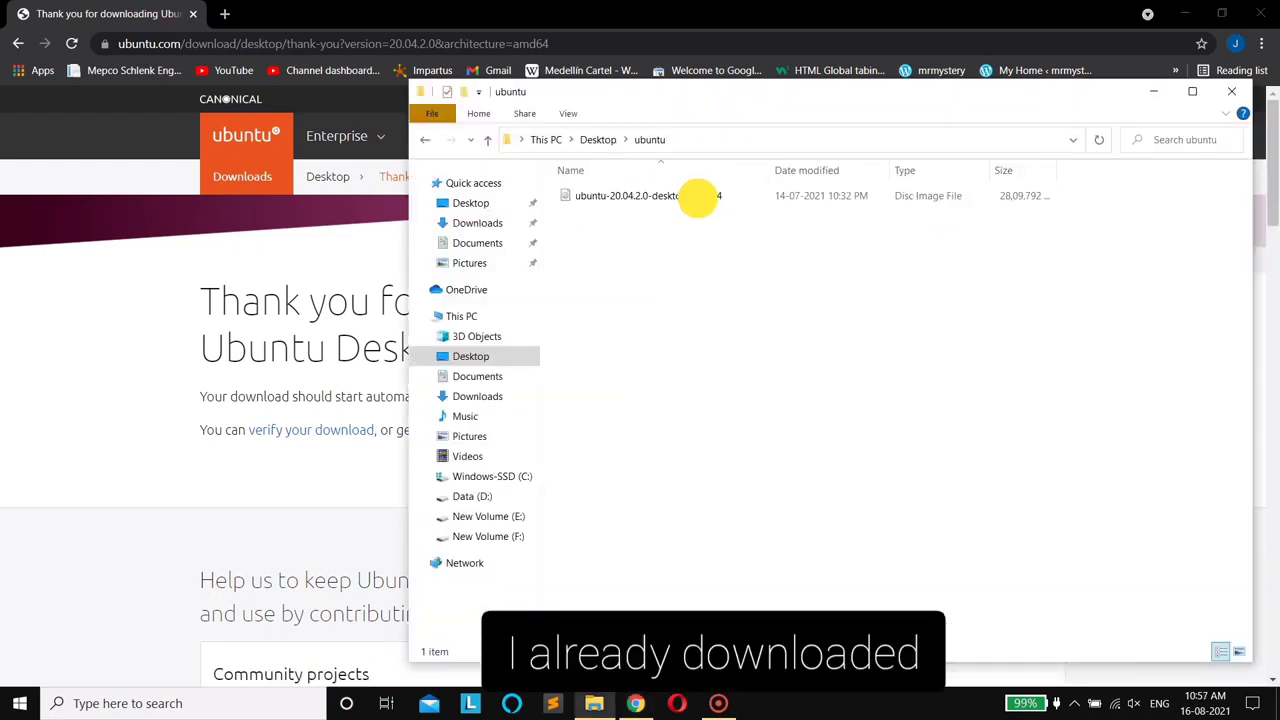
{"action": "left_click", "coordinate": [1229, 91]}
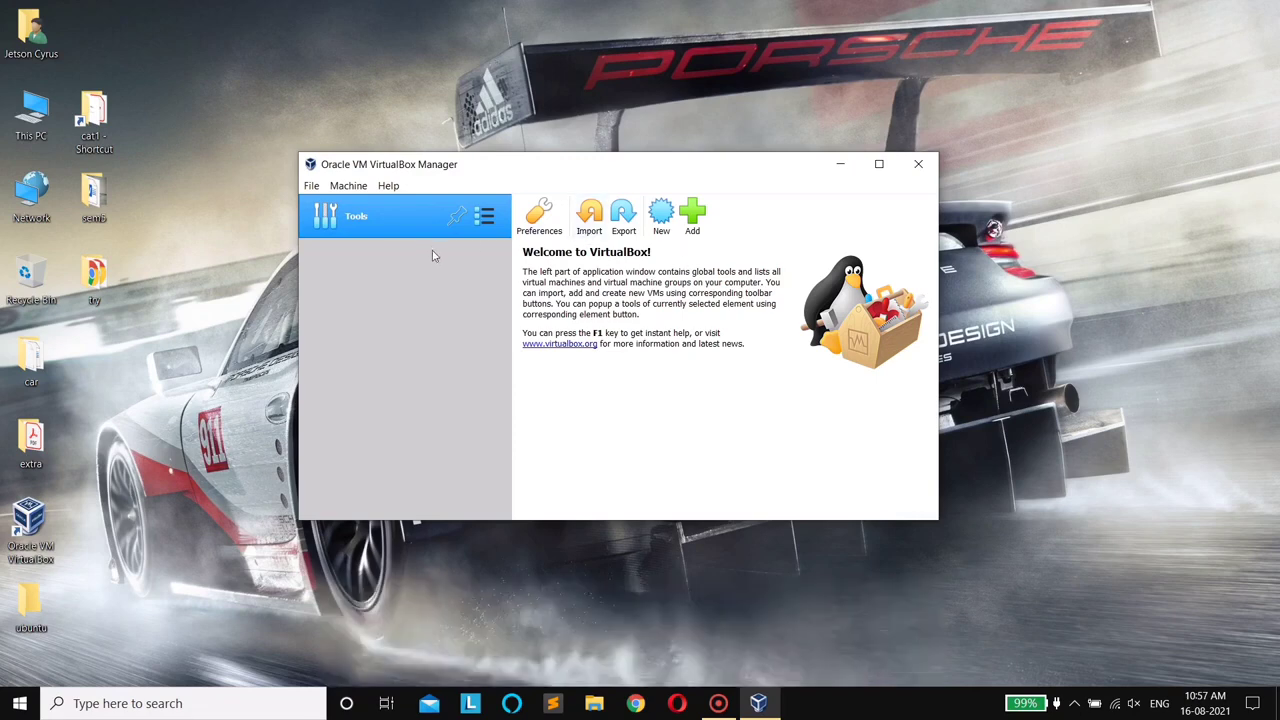
Step: Start a new Linux, Ubuntu (64-bit) virtual machine named Ubuntu20 and raise its memory size to near the end of the green range
{"action": "left_click", "coordinate": [660, 228]}
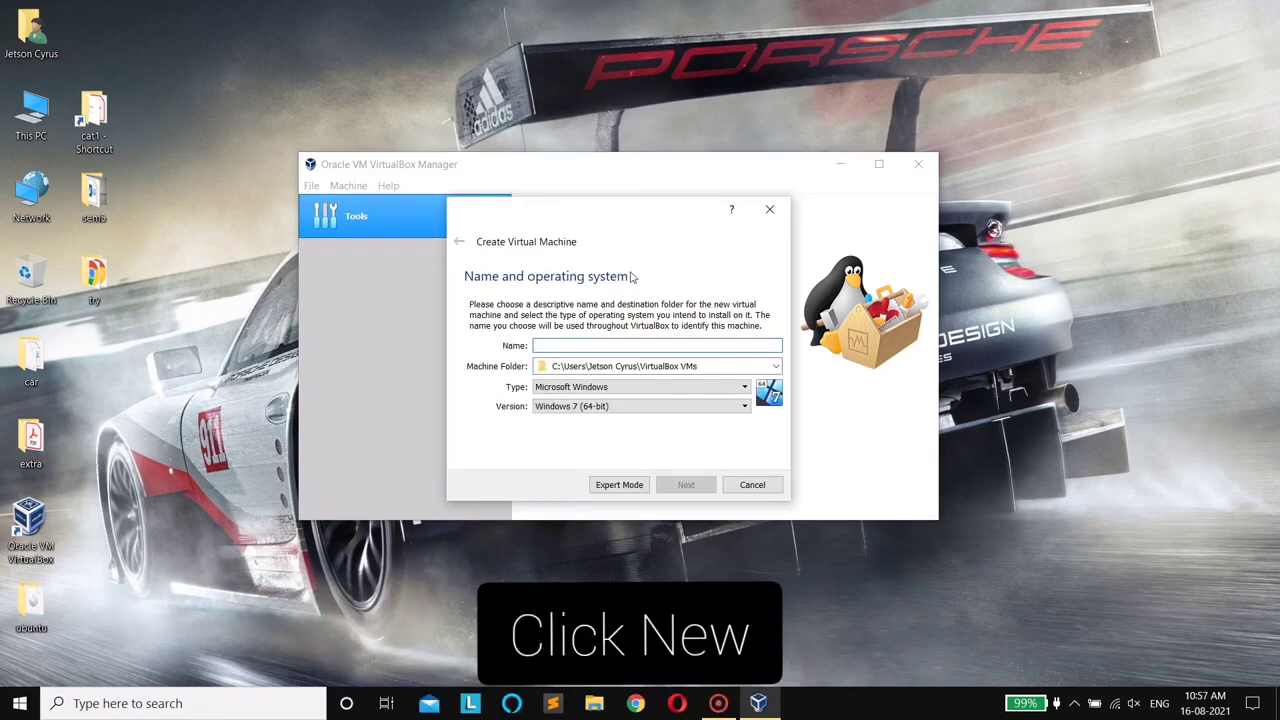
{"action": "type", "text": "Ubuntu"}
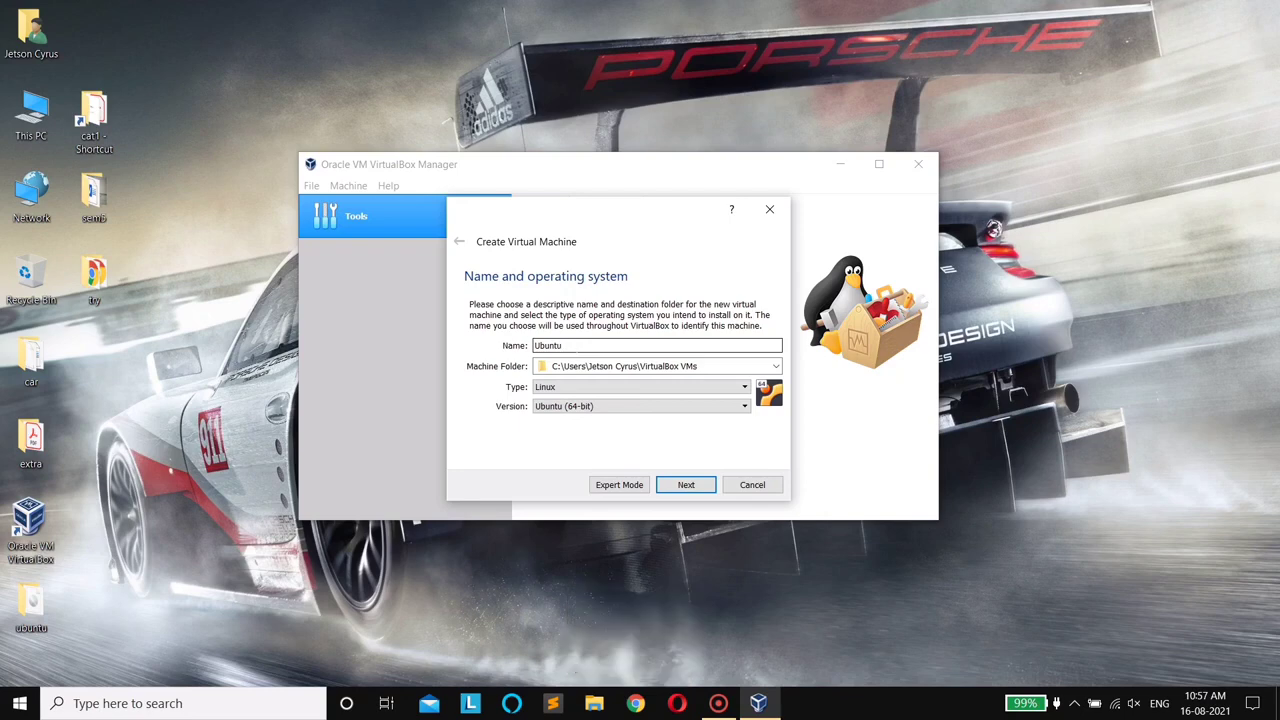
{"action": "type", "text": "20"}
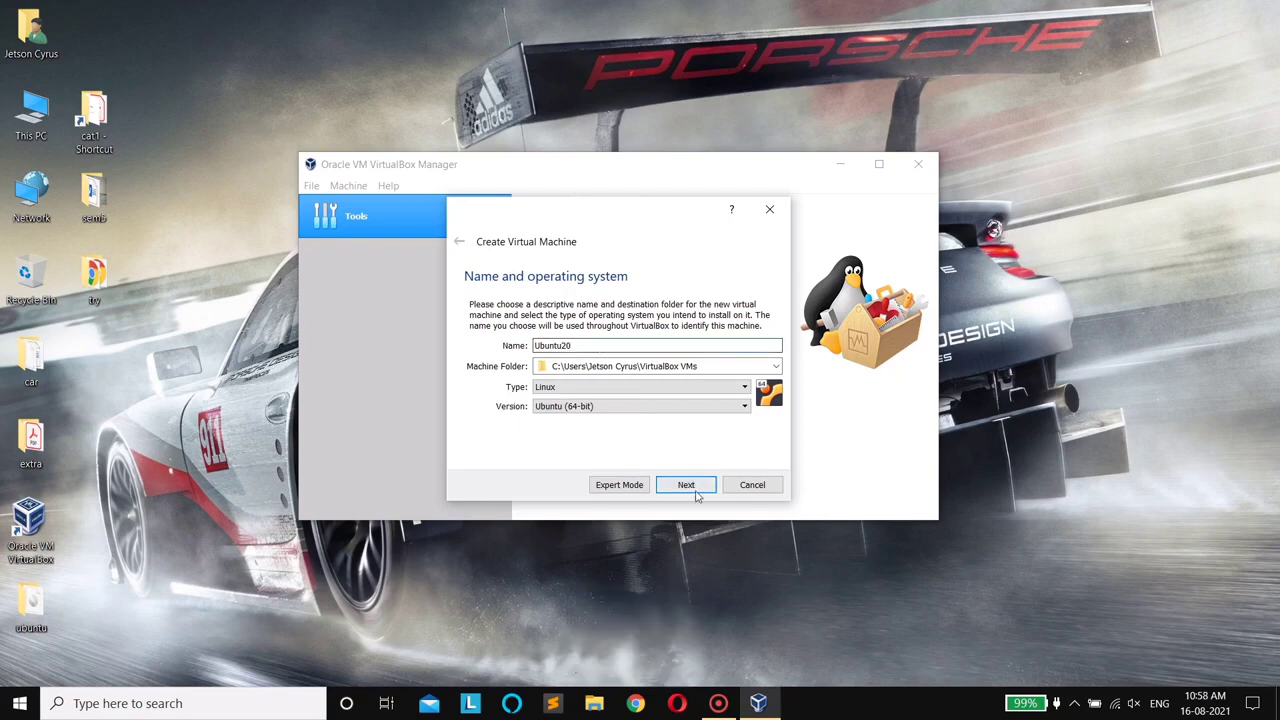
{"action": "left_click", "coordinate": [688, 486]}
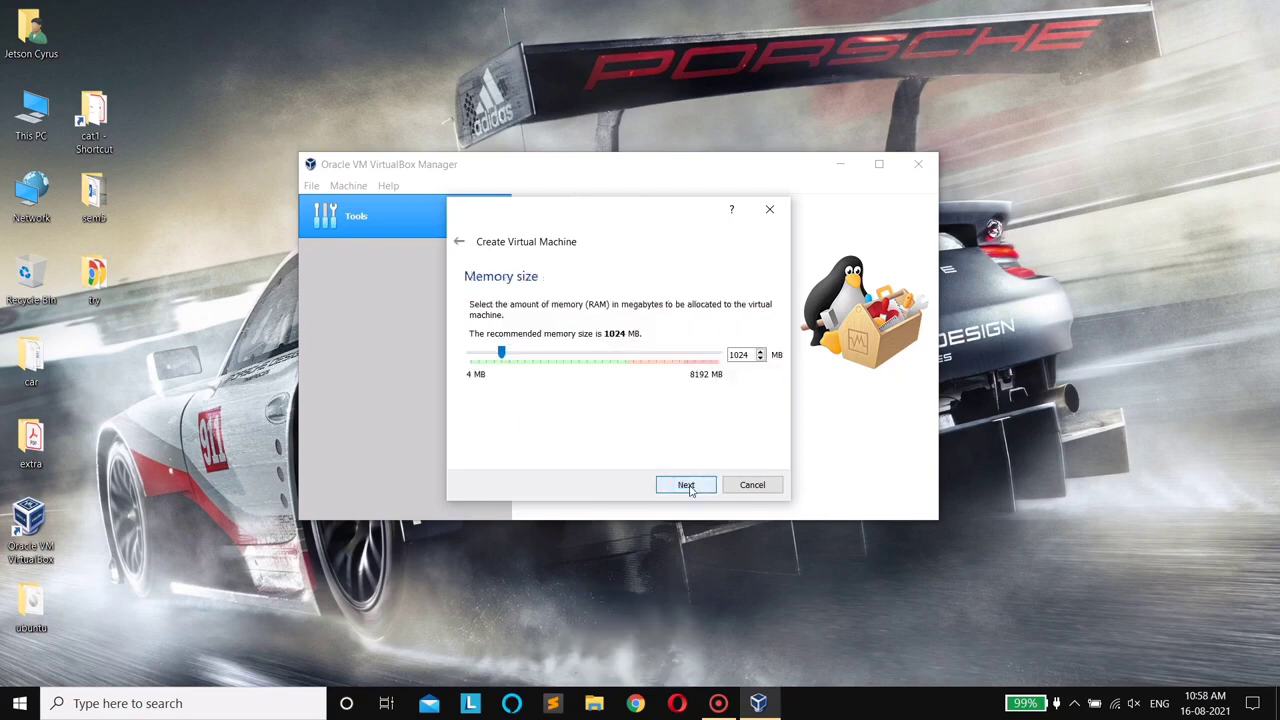
{"action": "left_click_drag", "start_coordinate": [503, 354], "coordinate": [621, 354]}
{"action": "left_click", "coordinate": [667, 487]}
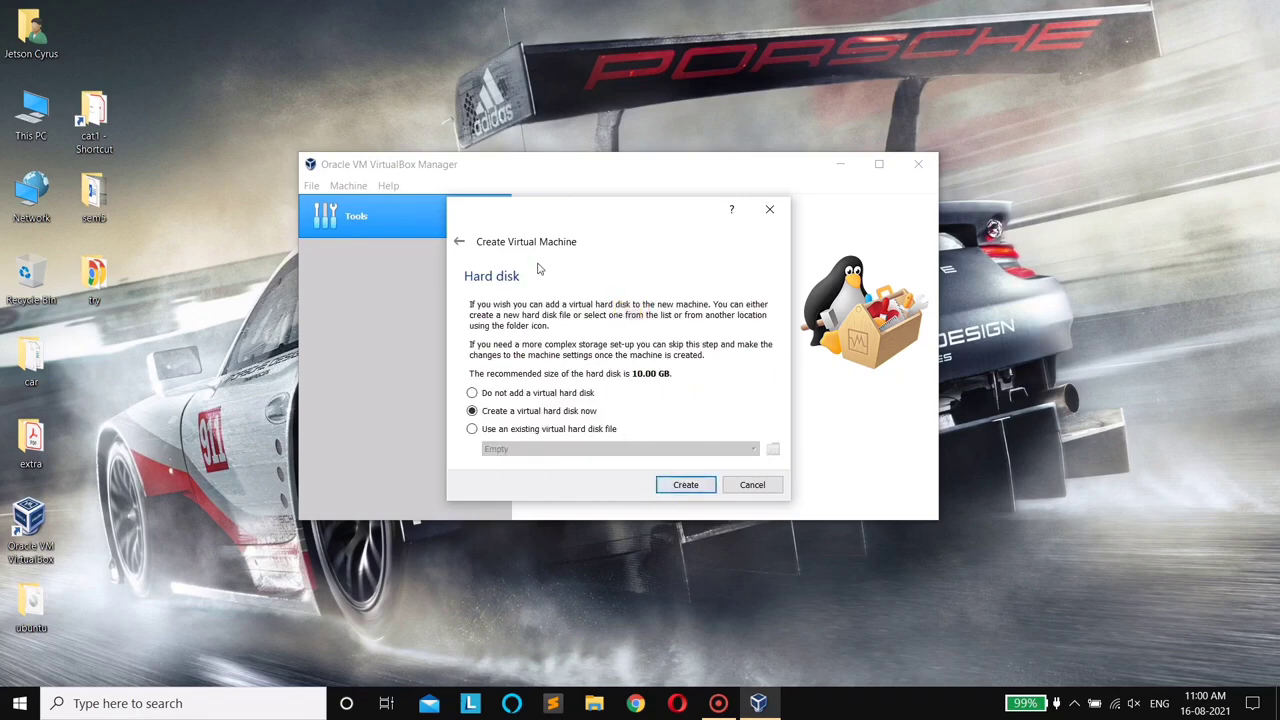
Step: Create the machine's virtual hard disk as a dynamically allocated VDI image with a size of 111.09 GB
{"action": "left_click", "coordinate": [688, 488]}
{"action": "left_click", "coordinate": [689, 487]}
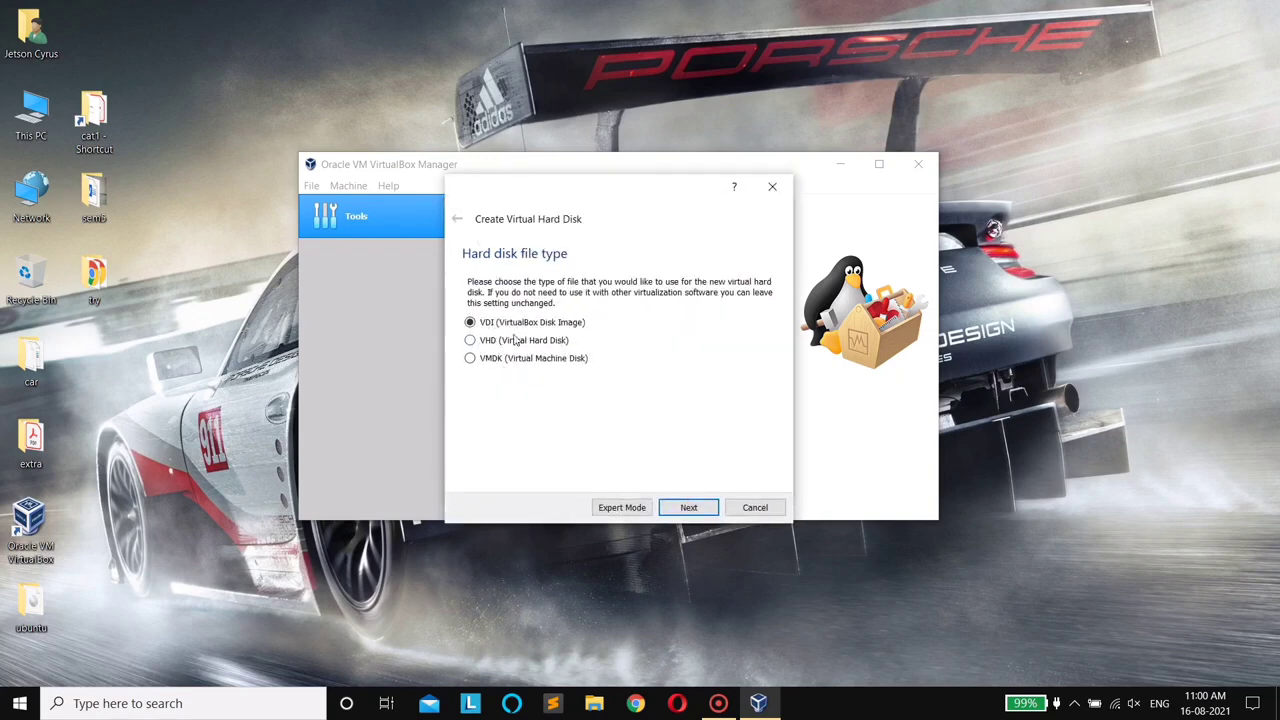
{"action": "left_click", "coordinate": [690, 508]}
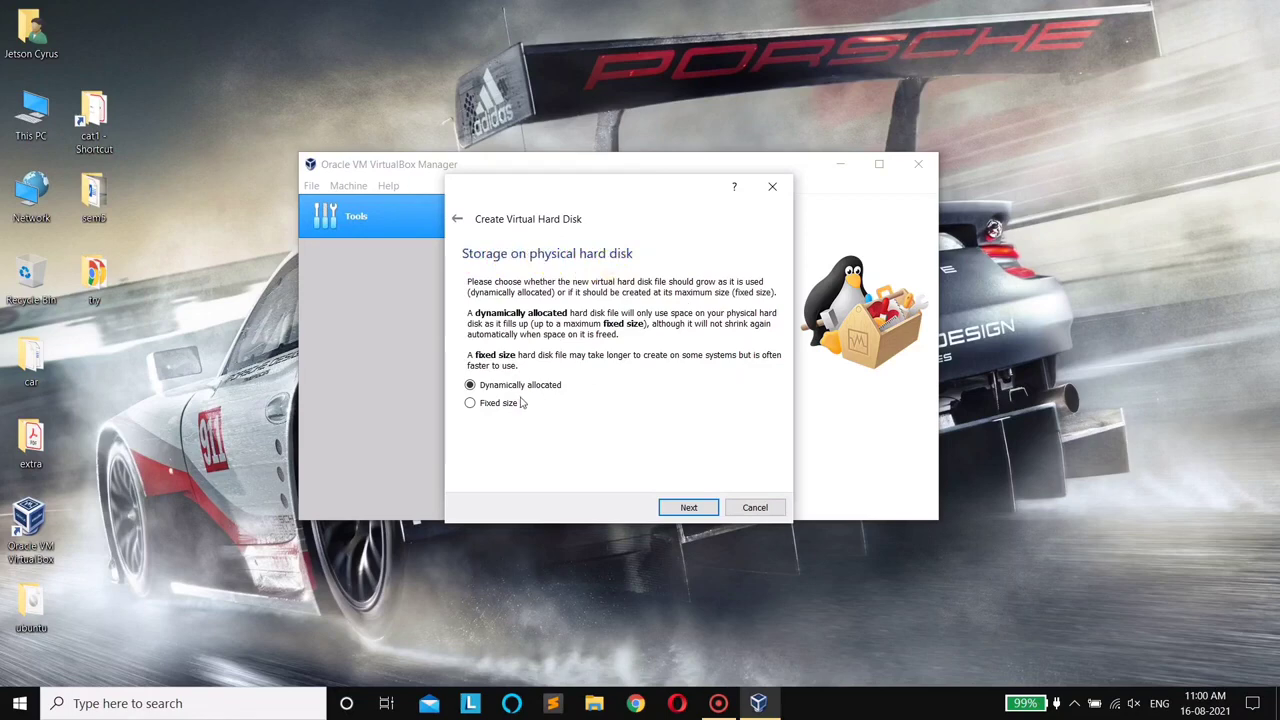
{"action": "left_click", "coordinate": [683, 510]}
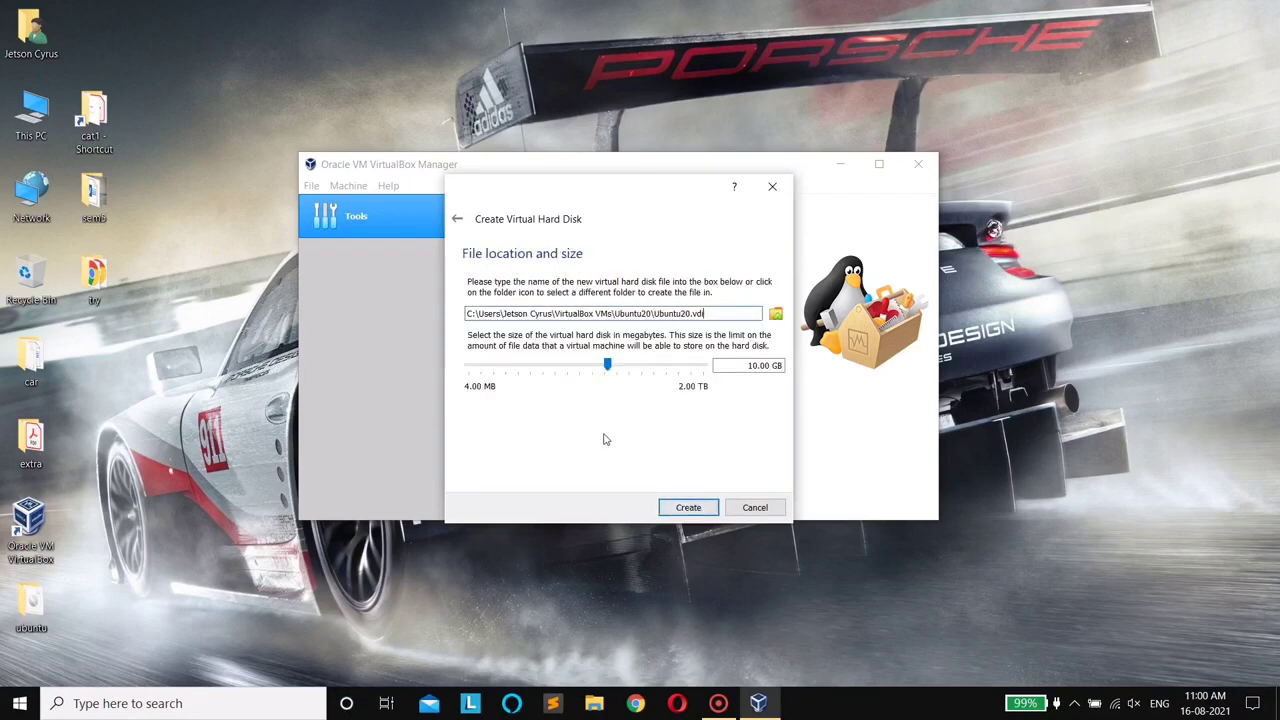
{"action": "left_click_drag", "start_coordinate": [607, 364], "coordinate": [651, 366]}
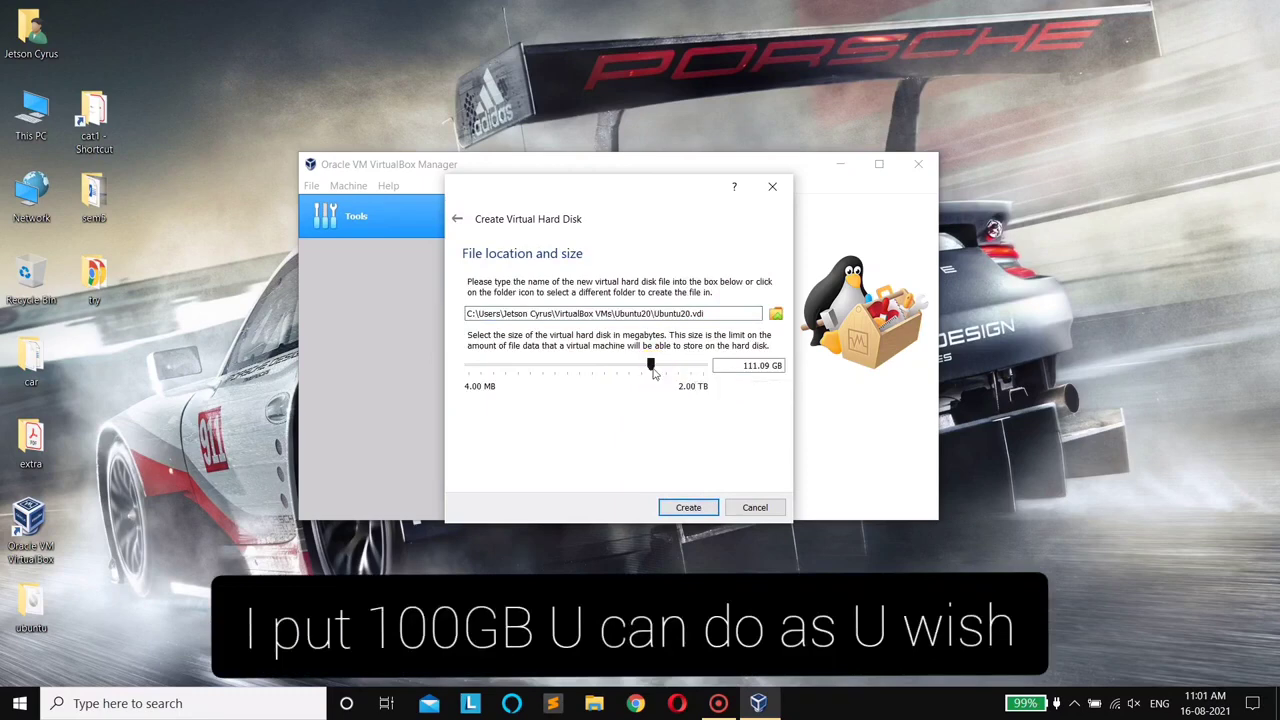
{"action": "left_click", "coordinate": [687, 507]}
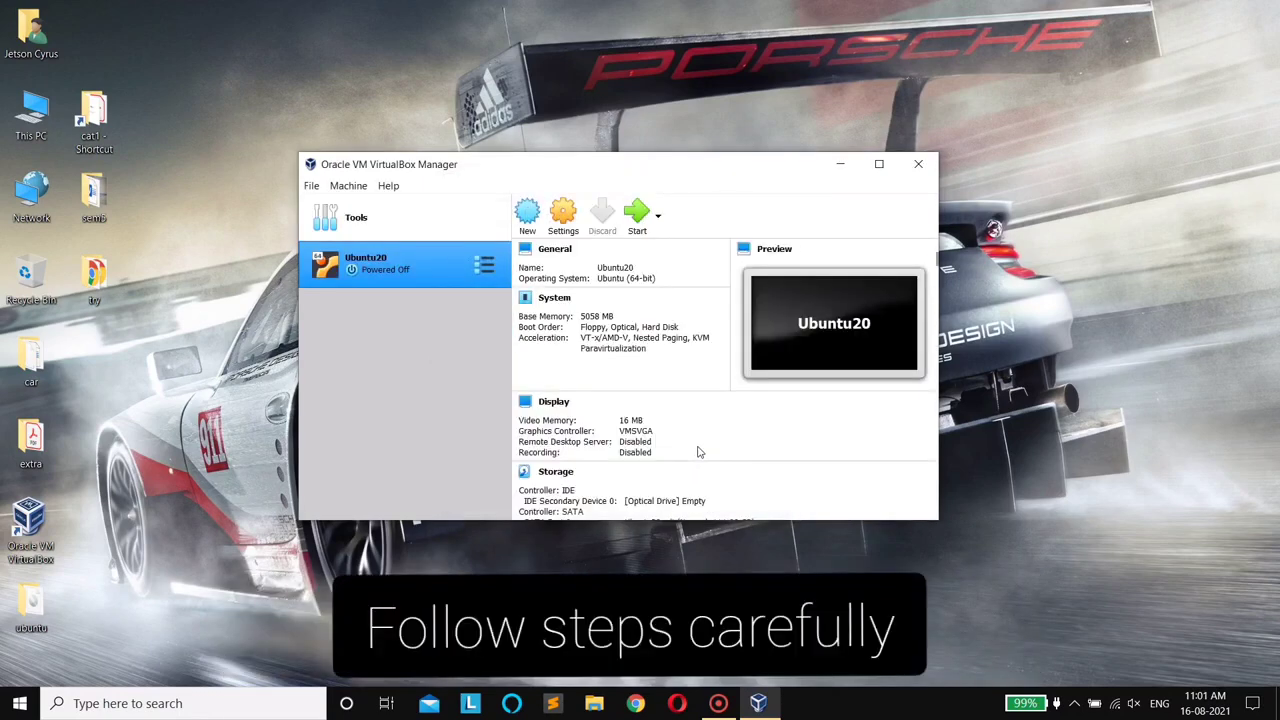
Step: In the Ubuntu20 machine's advanced general settings, set both Shared Clipboard and Drag'n'Drop to Bidirectional
{"action": "scroll", "coordinate": [640, 366], "scroll_direction": "down", "scroll_amount": 5}
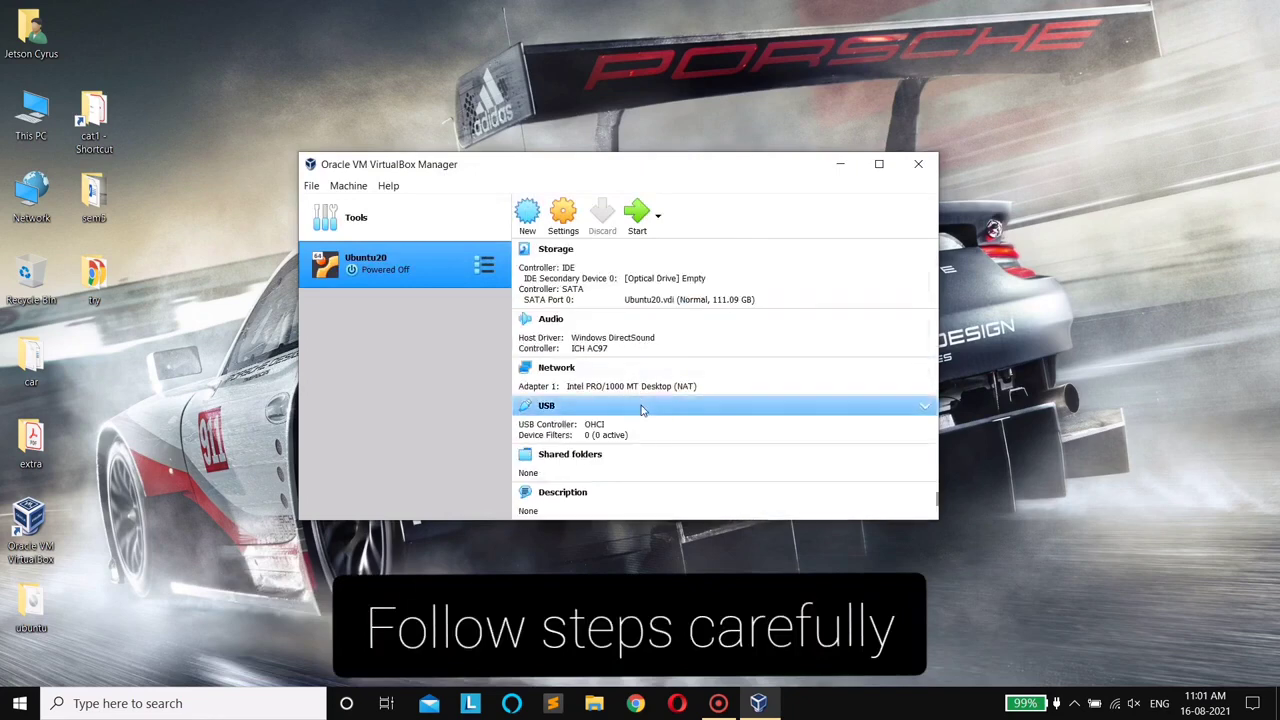
{"action": "scroll", "coordinate": [640, 408], "scroll_direction": "up", "scroll_amount": 5}
{"action": "left_click", "coordinate": [563, 215]}
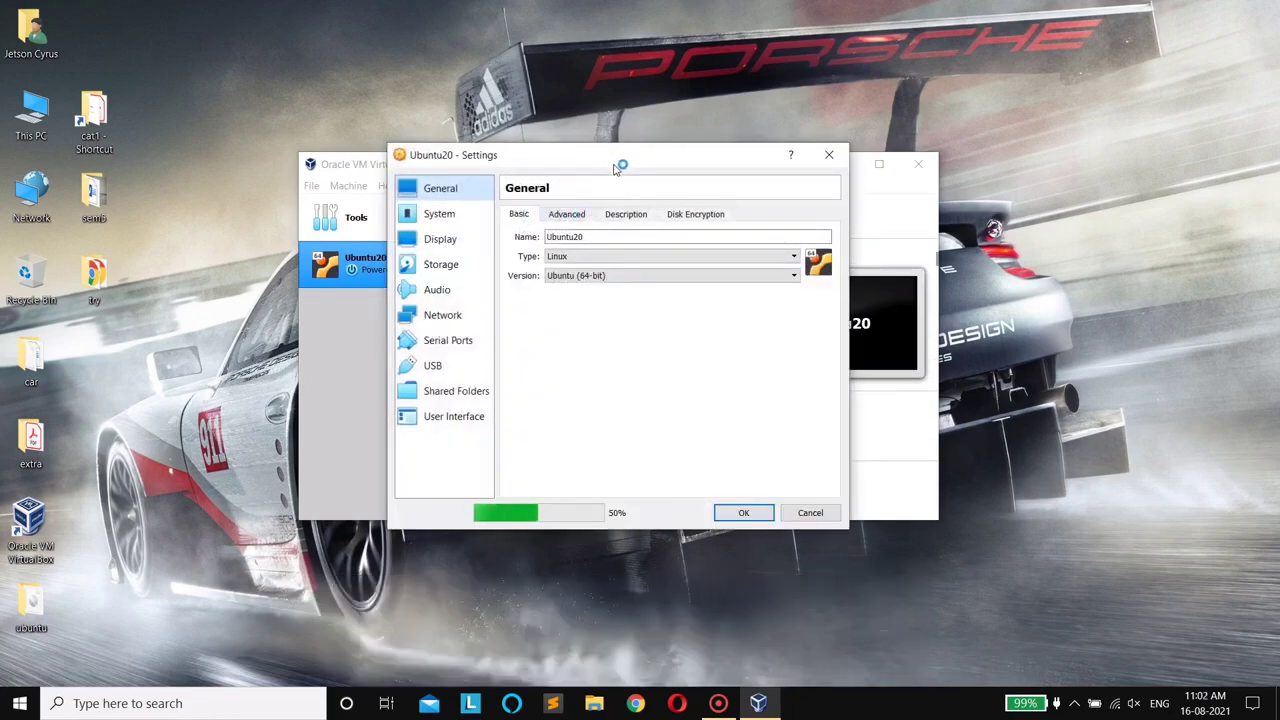
{"action": "left_click_drag", "start_coordinate": [610, 160], "coordinate": [644, 190]}
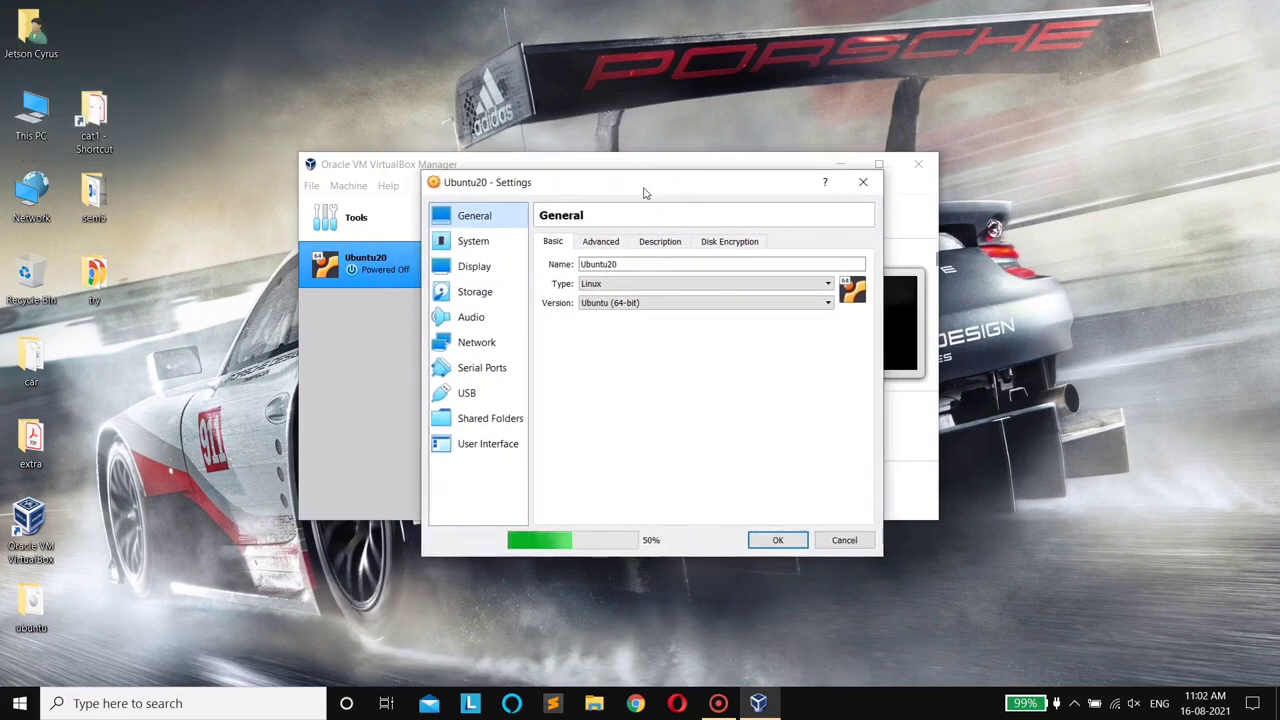
{"action": "left_click", "coordinate": [598, 243]}
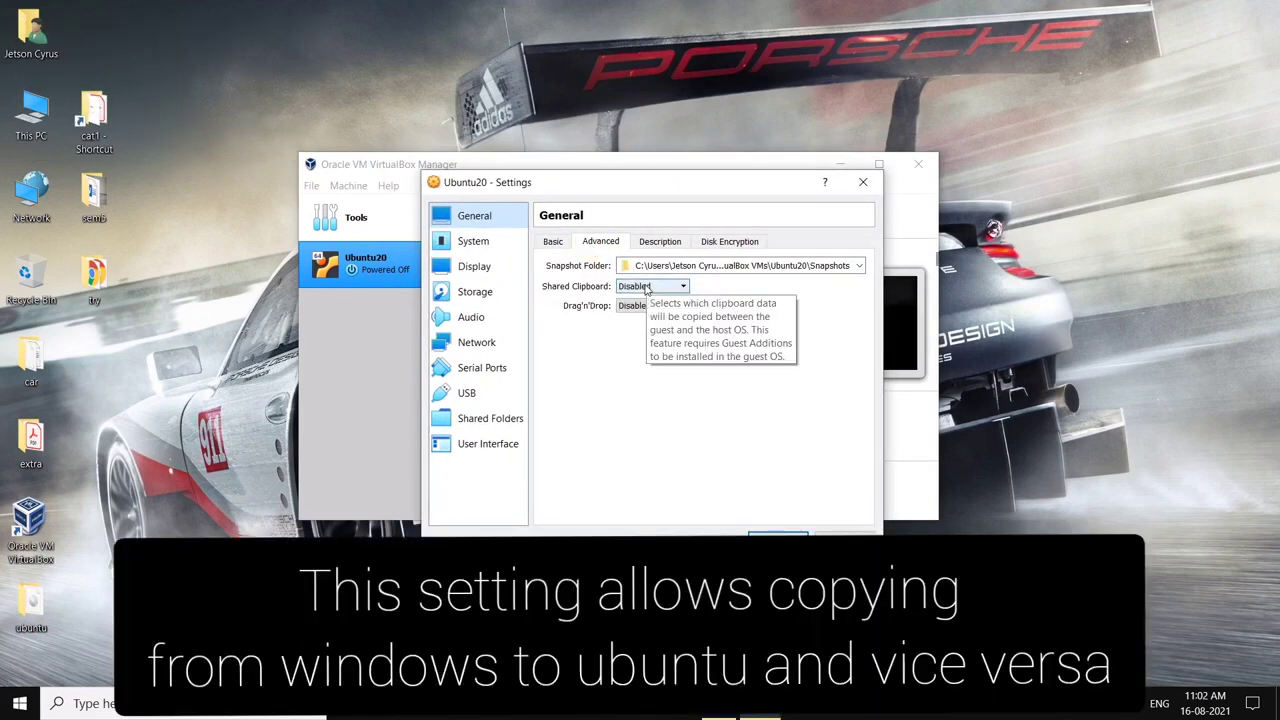
{"action": "left_click", "coordinate": [646, 287]}
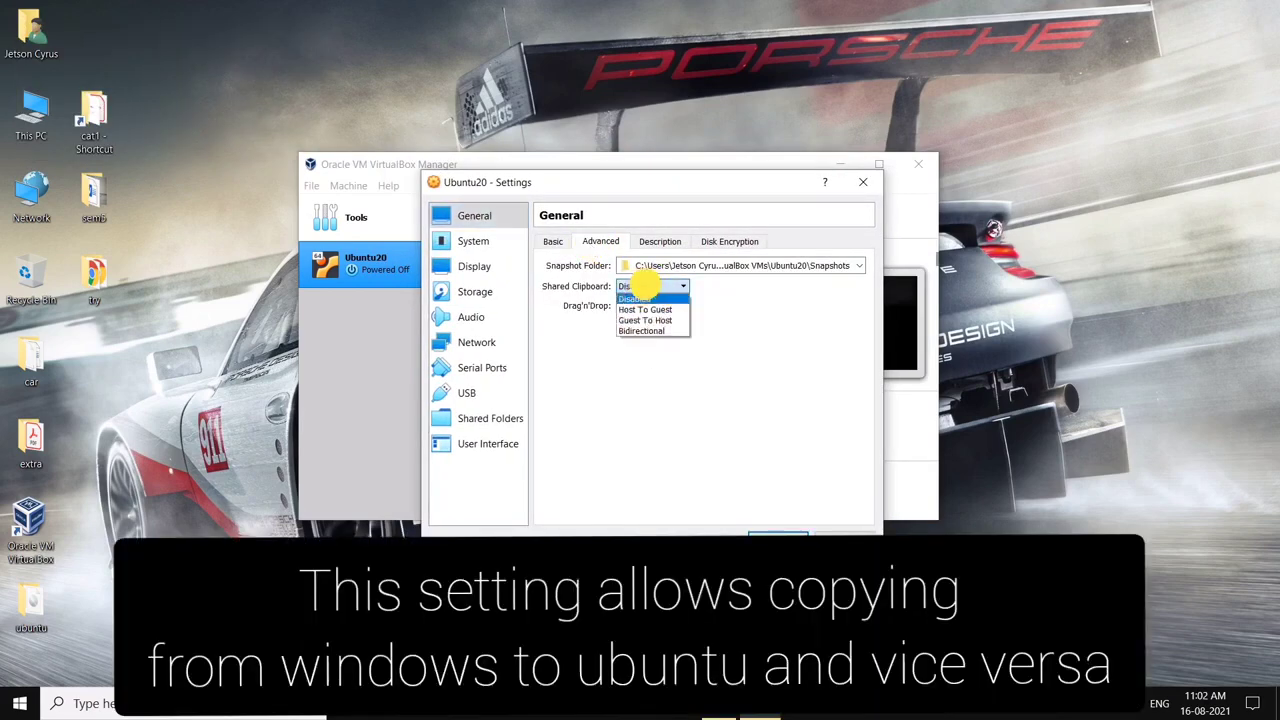
{"action": "left_click", "coordinate": [643, 333]}
{"action": "left_click", "coordinate": [645, 306]}
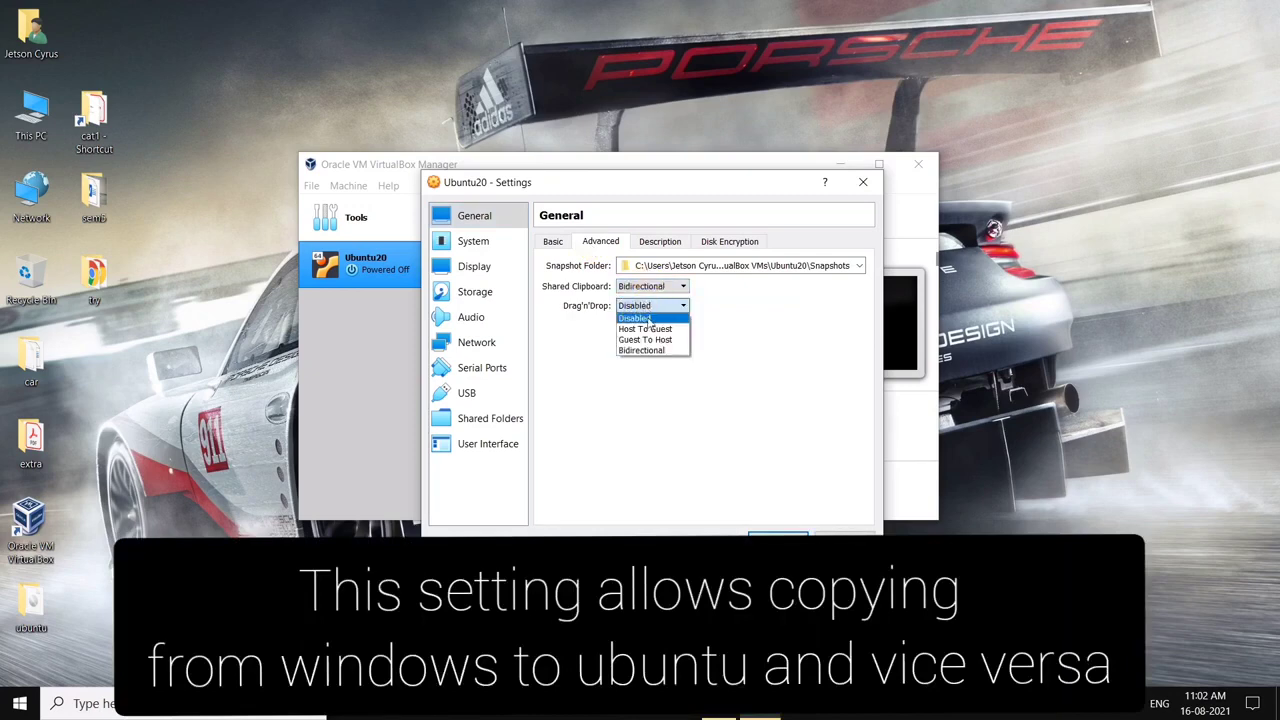
{"action": "left_click", "coordinate": [646, 351]}
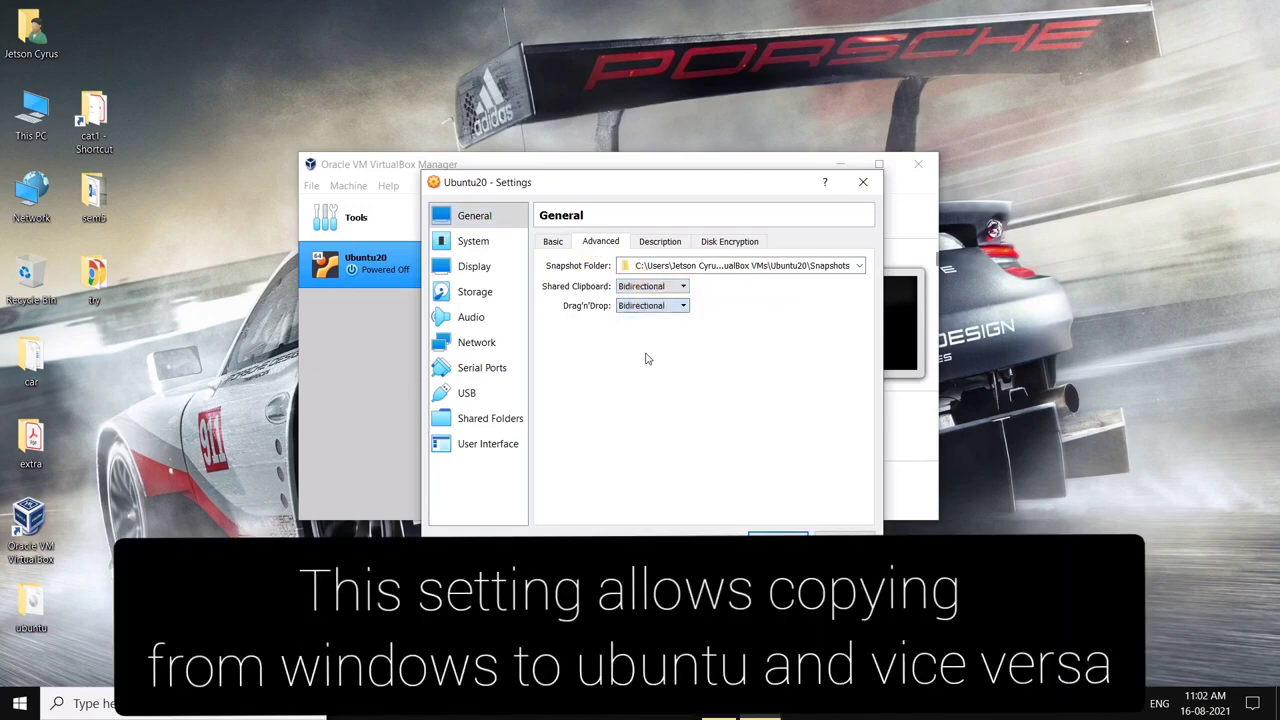
{"action": "left_click", "coordinate": [727, 344]}
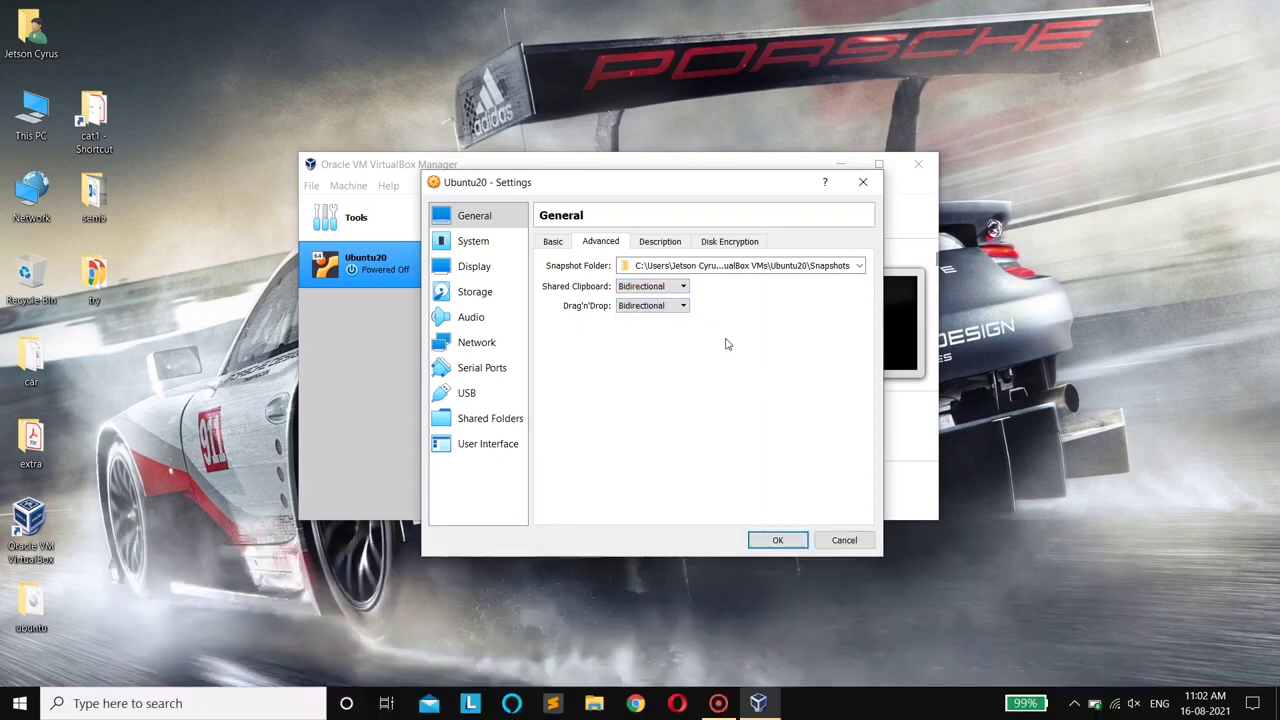
Step: Raise the Ubuntu20 machine's processor count to 4 CPUs in its system settings
{"action": "left_click", "coordinate": [652, 244]}
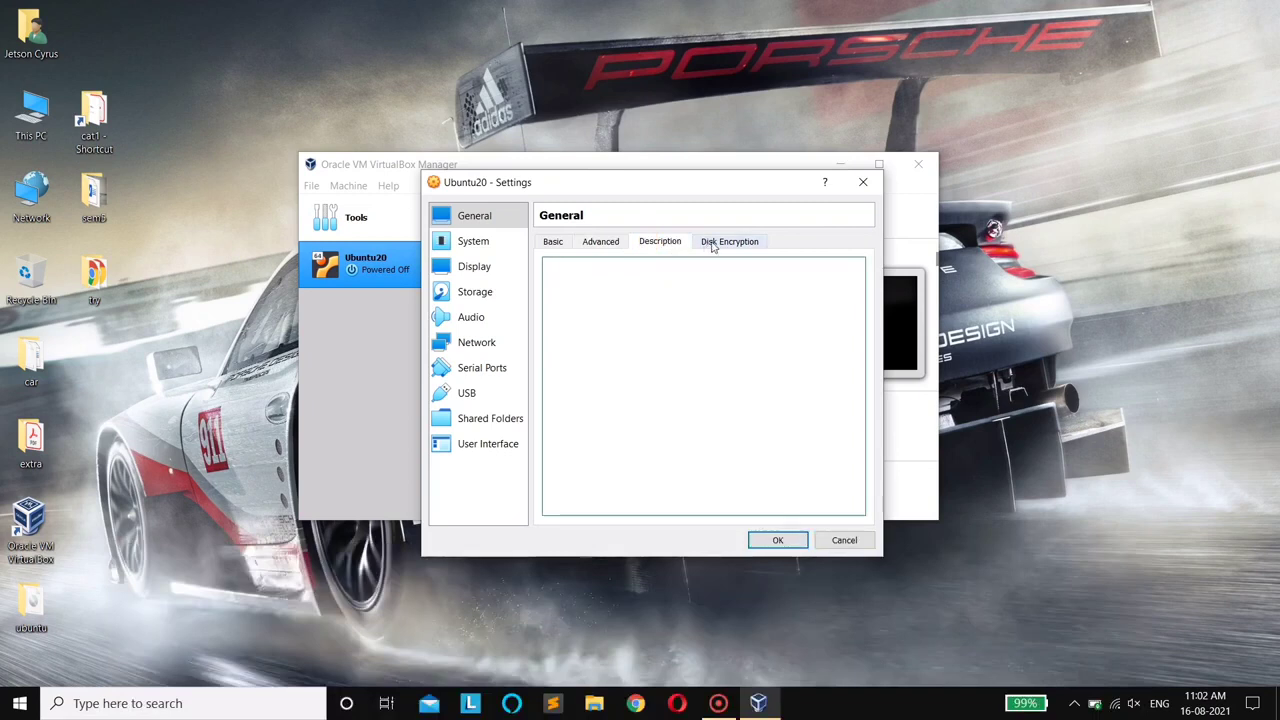
{"action": "left_click", "coordinate": [716, 245]}
{"action": "left_click", "coordinate": [486, 249]}
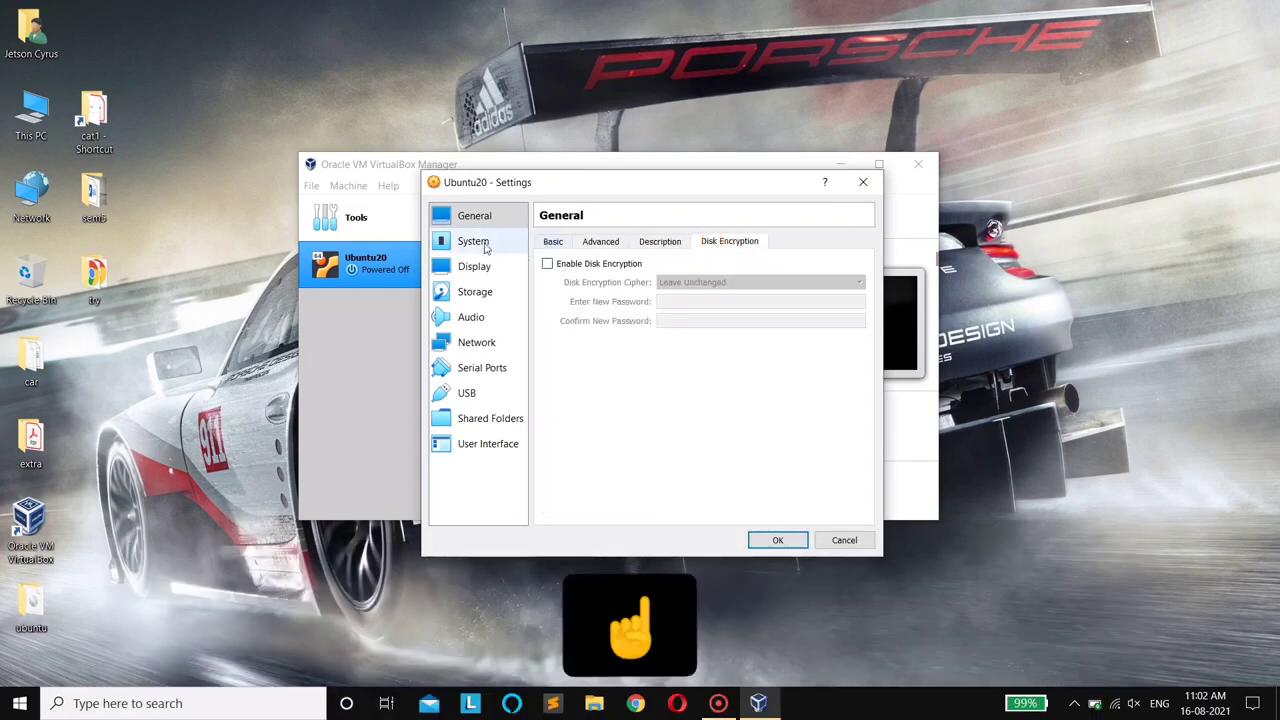
{"action": "left_click", "coordinate": [486, 249]}
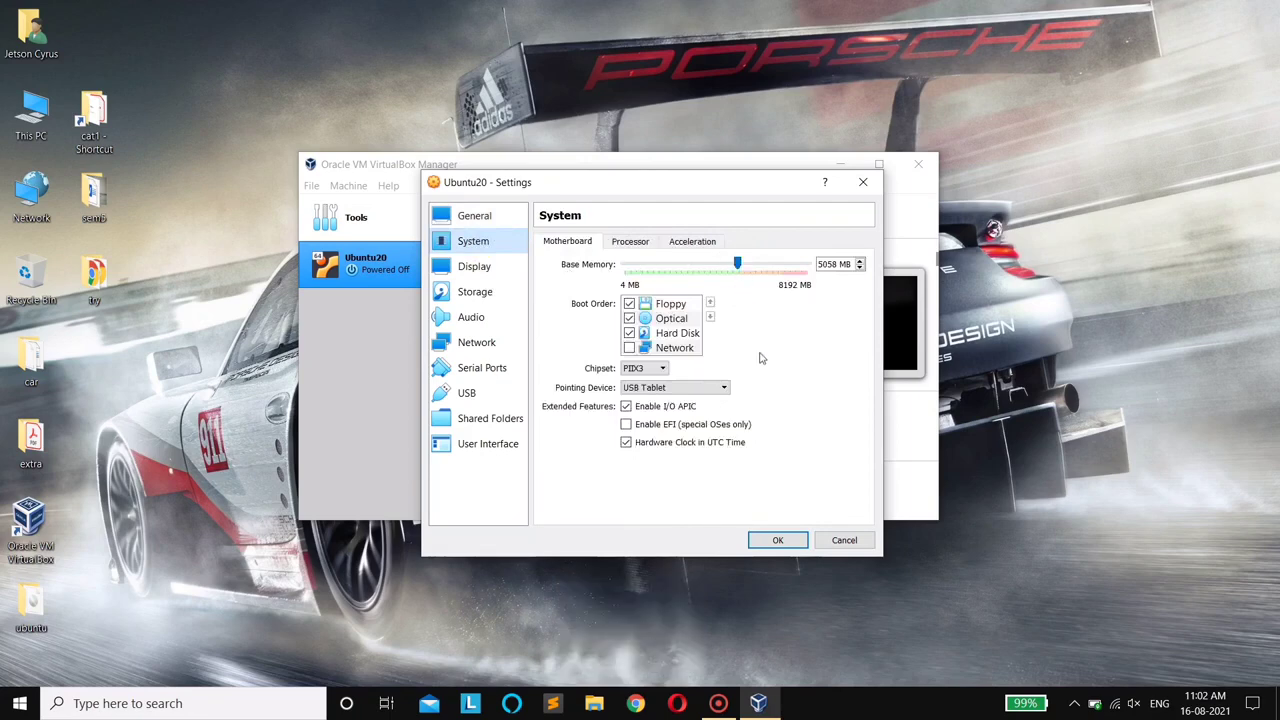
{"action": "left_click", "coordinate": [630, 245]}
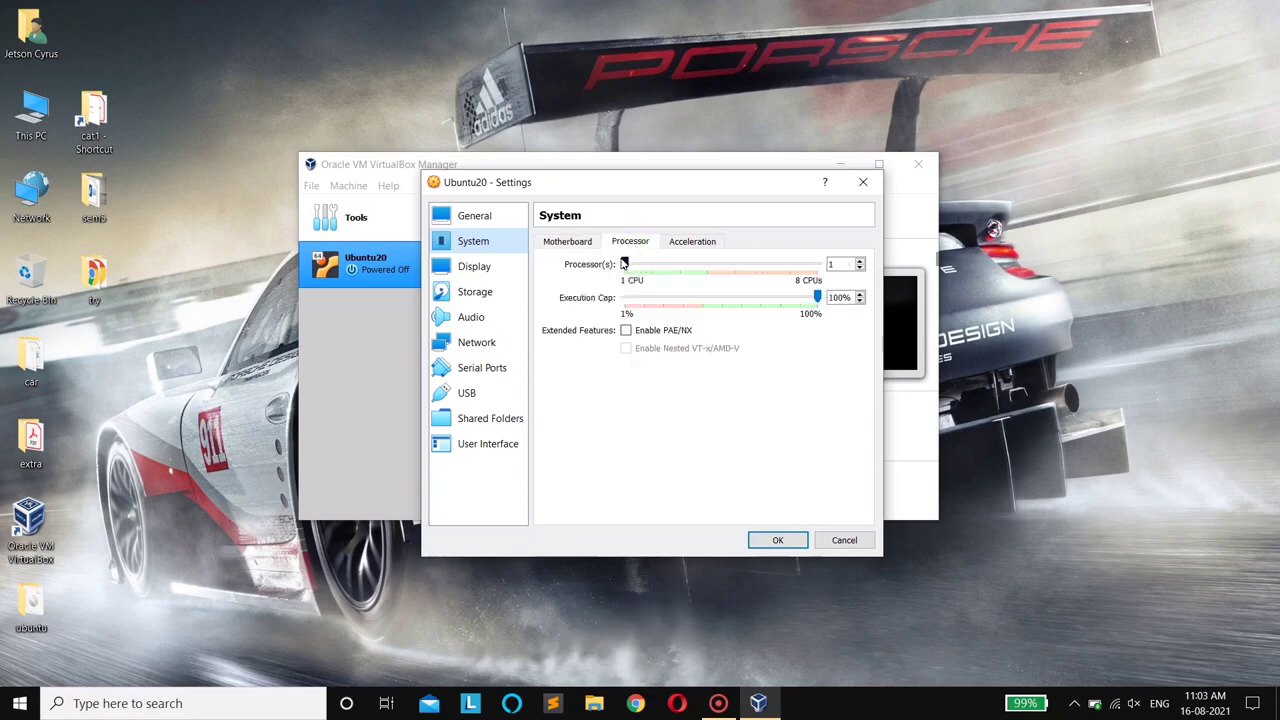
{"action": "left_click_drag", "start_coordinate": [637, 261], "coordinate": [707, 263]}
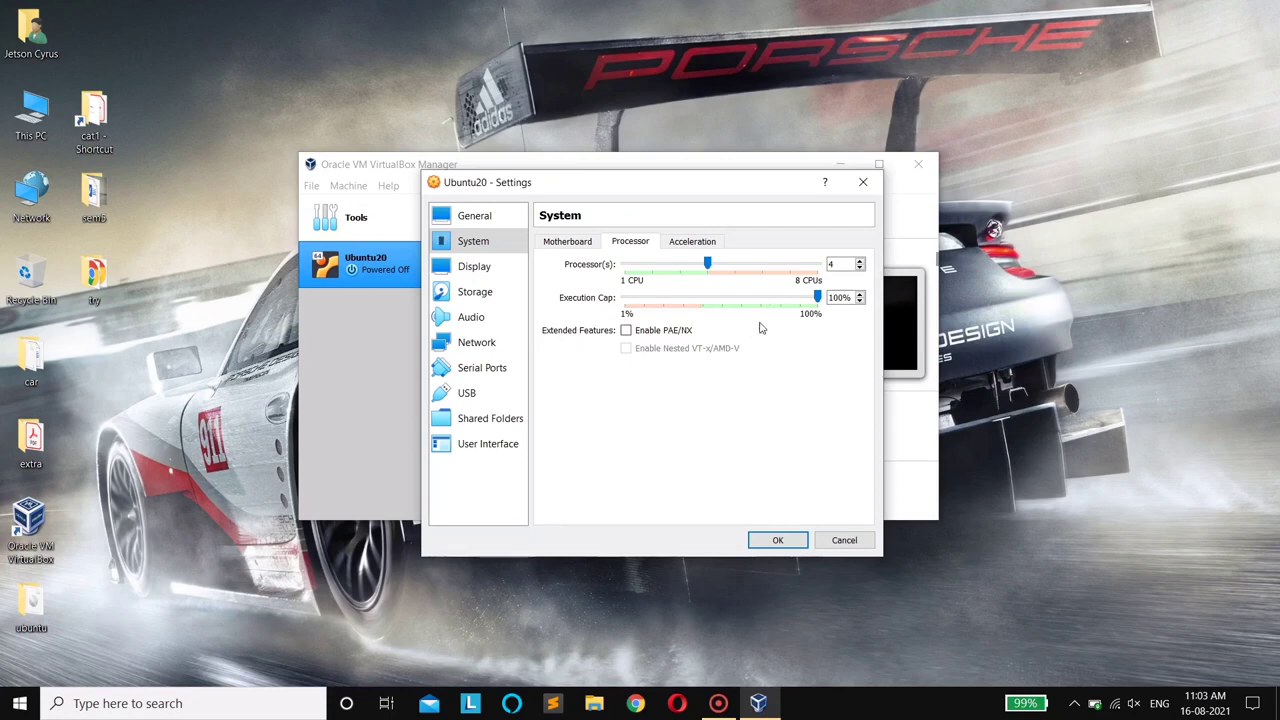
Step: Load the ubuntu-20.04.2.0-desktop-amd64 disc image from the desktop's ubuntu folder into the empty IDE optical drive
{"action": "left_click", "coordinate": [486, 268]}
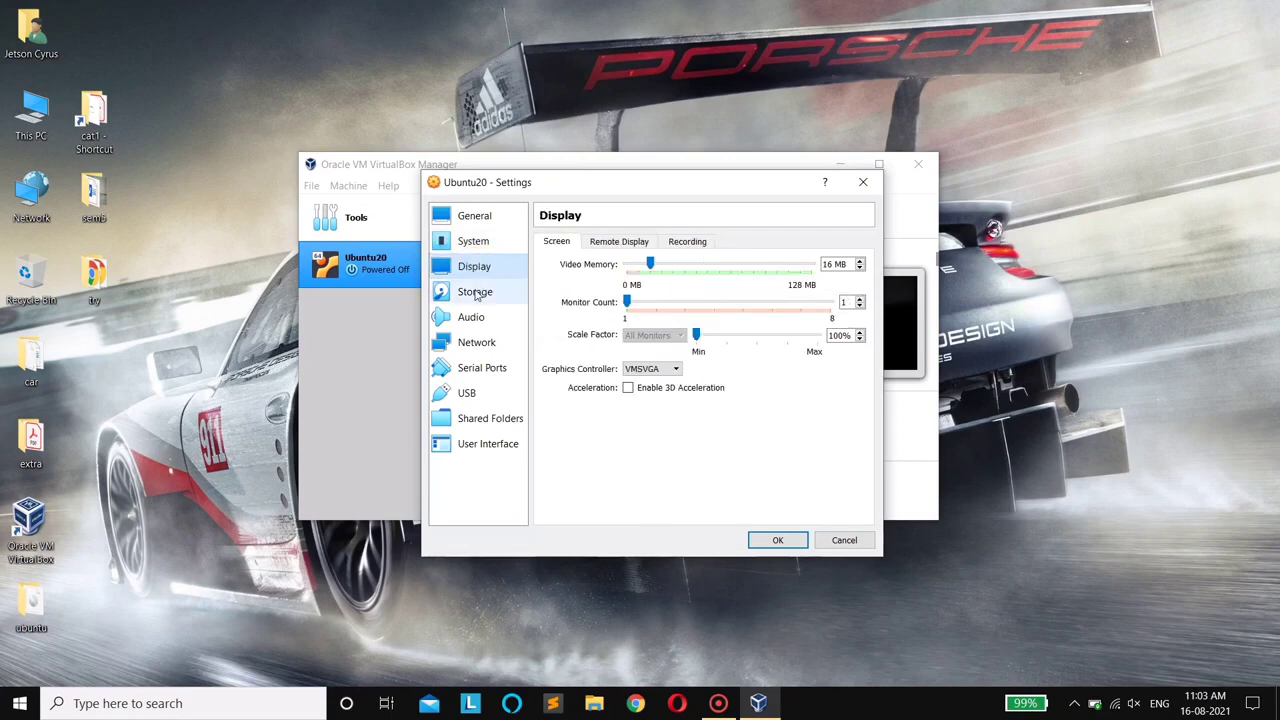
{"action": "left_click", "coordinate": [477, 295]}
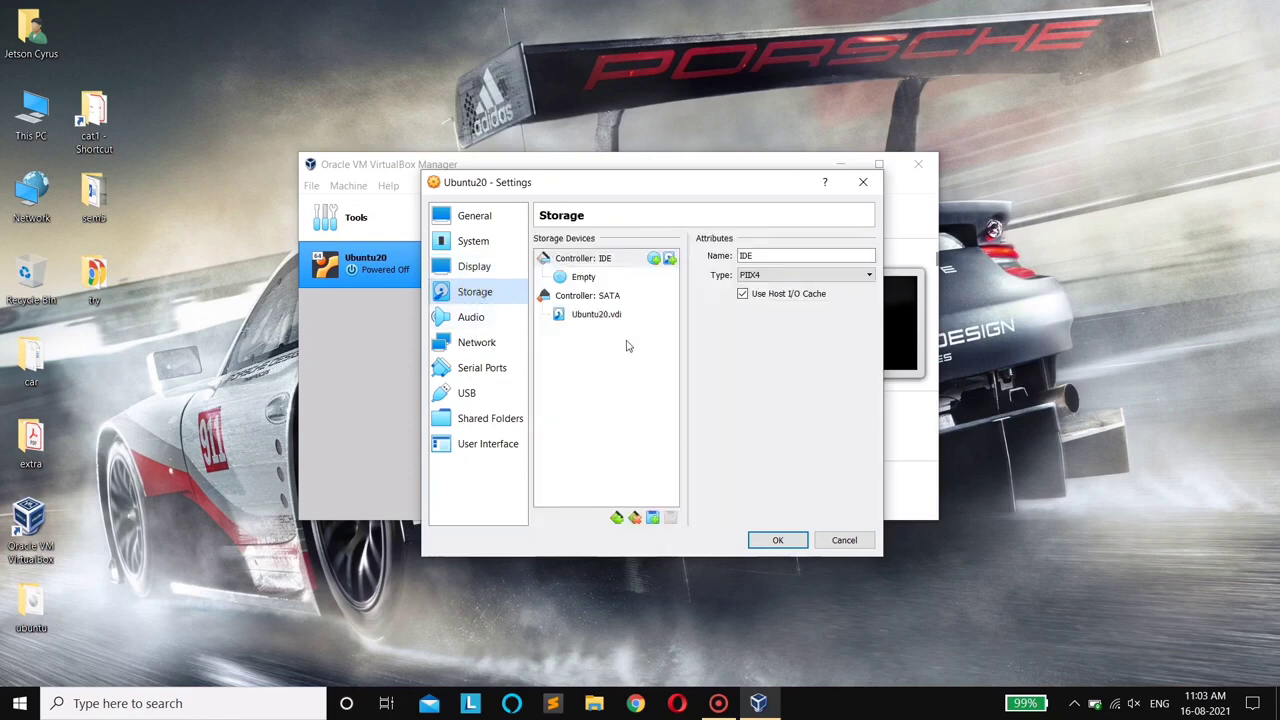
{"action": "left_click", "coordinate": [578, 278]}
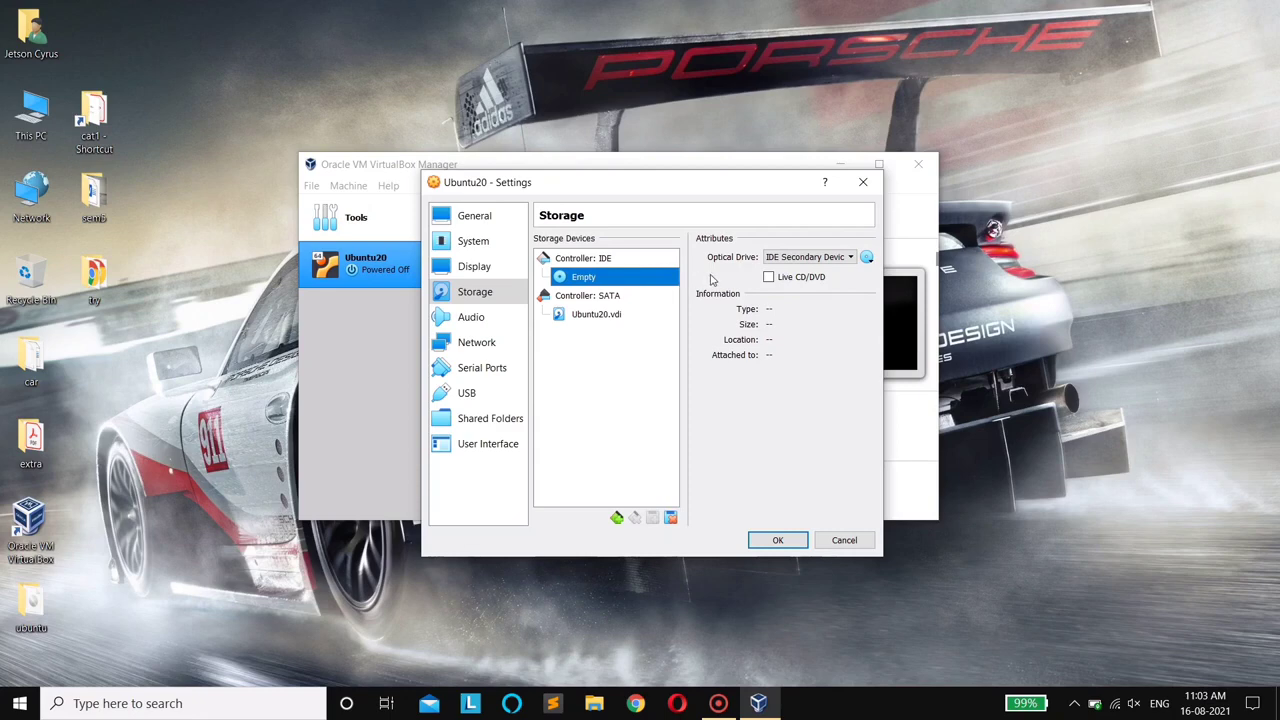
{"action": "left_click", "coordinate": [866, 257]}
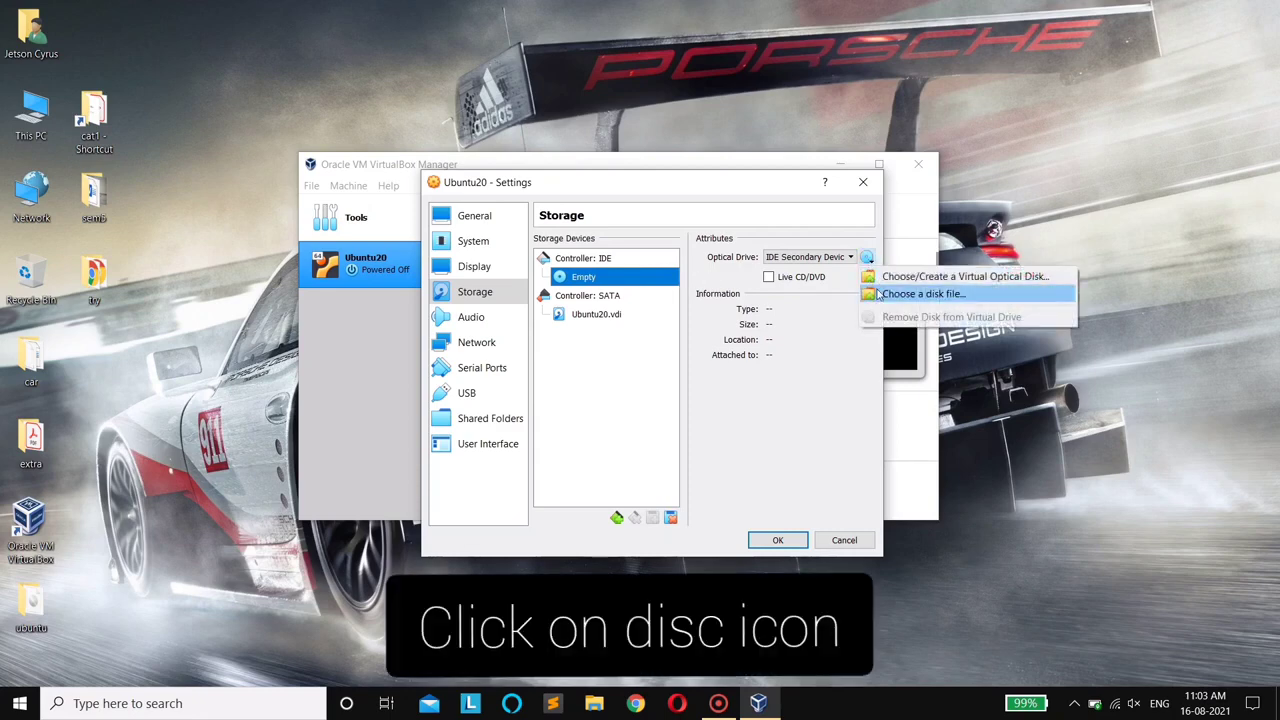
{"action": "left_click", "coordinate": [876, 293]}
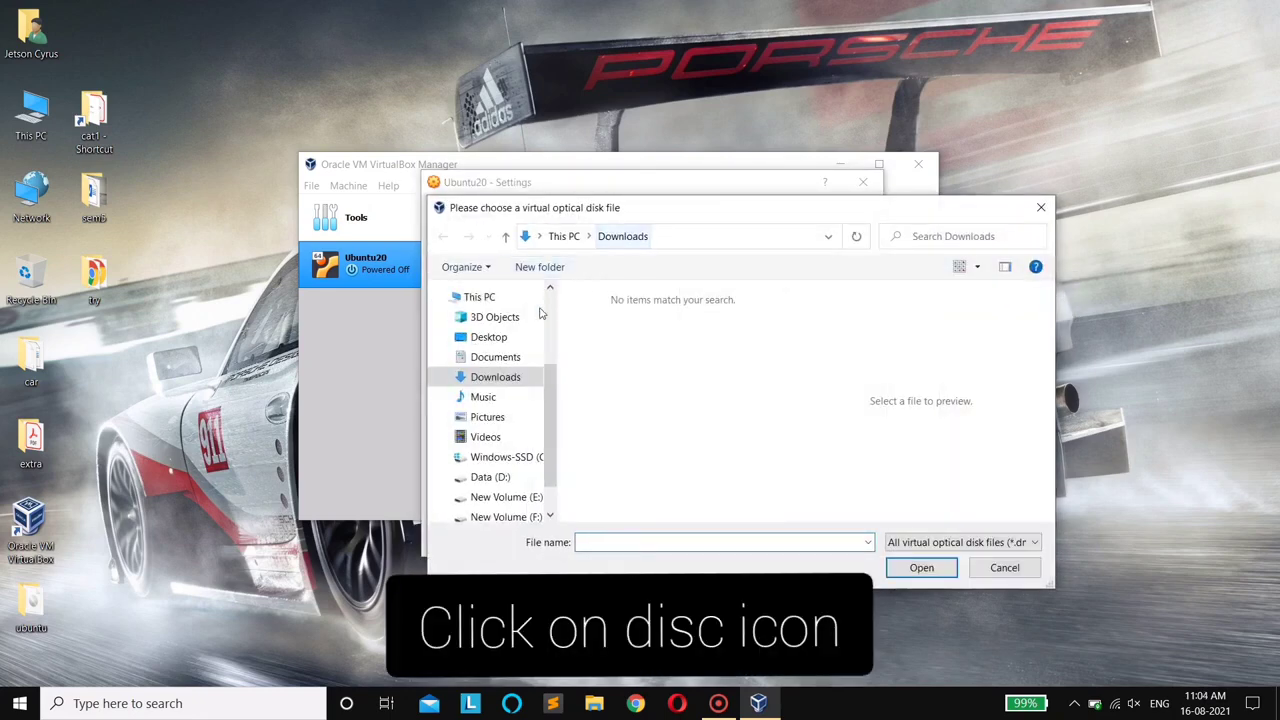
{"action": "left_click", "coordinate": [493, 340]}
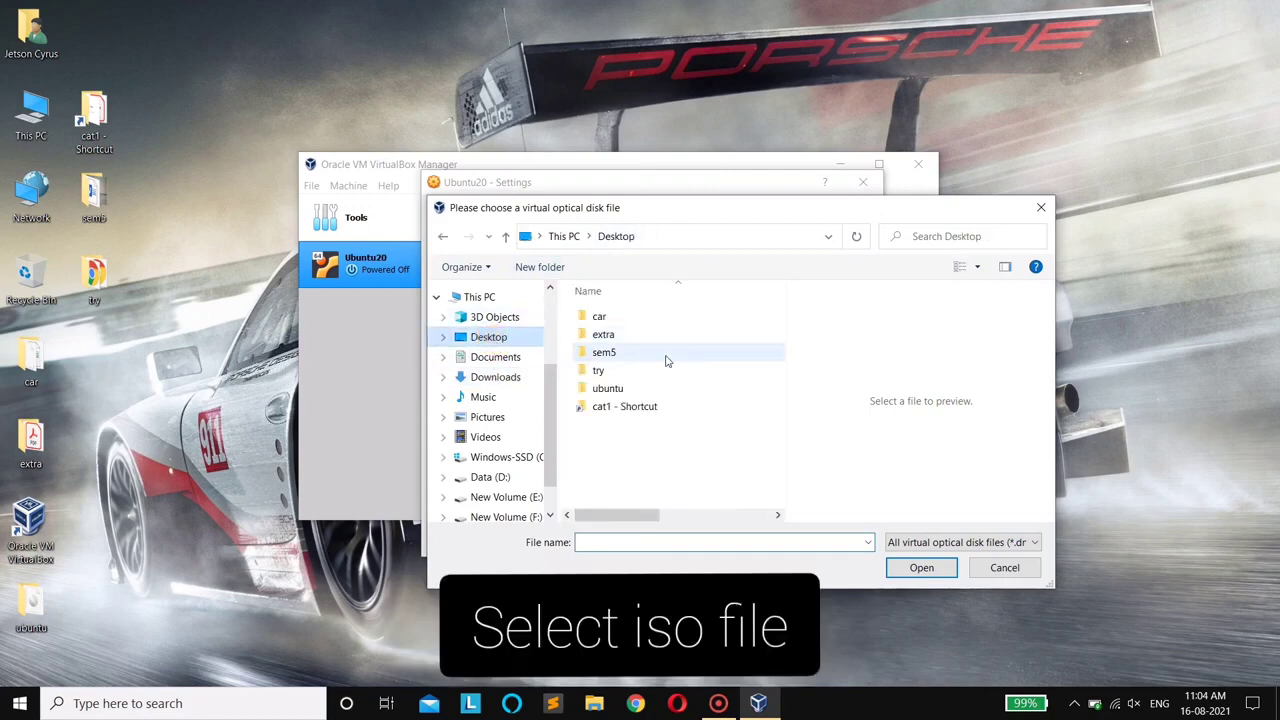
{"action": "left_click", "coordinate": [600, 390]}
{"action": "double_click", "coordinate": [600, 390]}
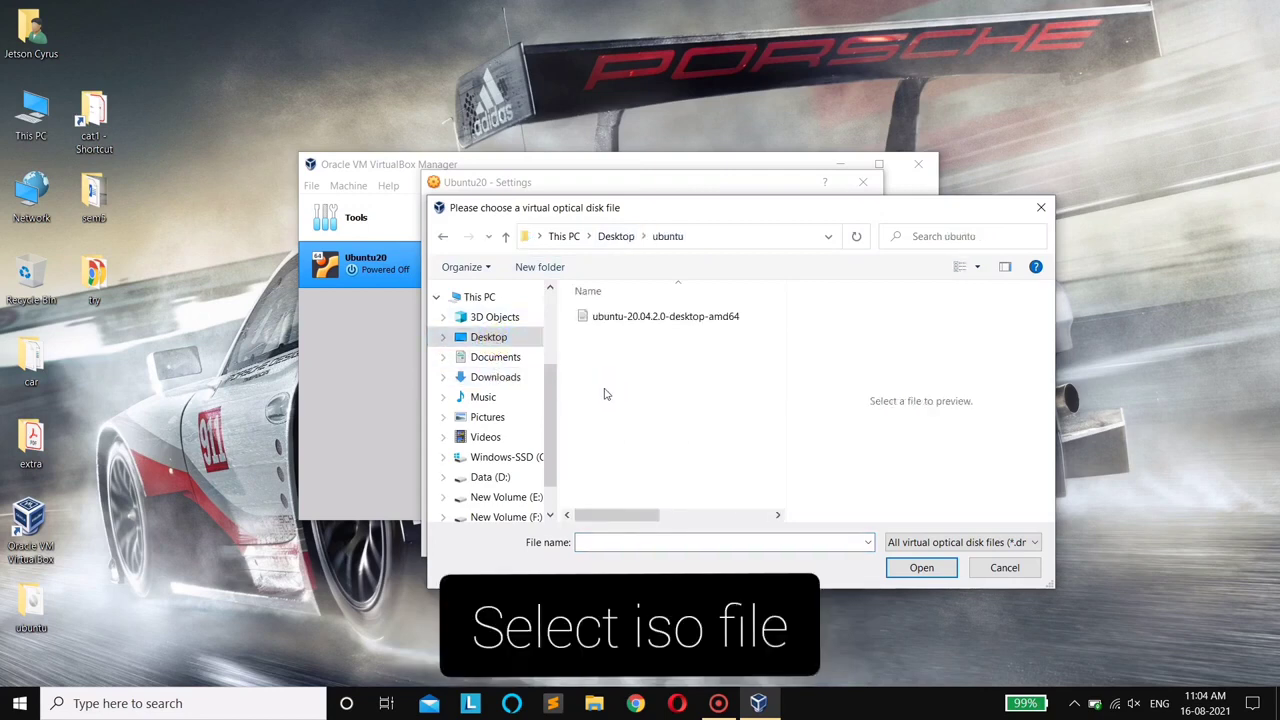
{"action": "left_click", "coordinate": [676, 318]}
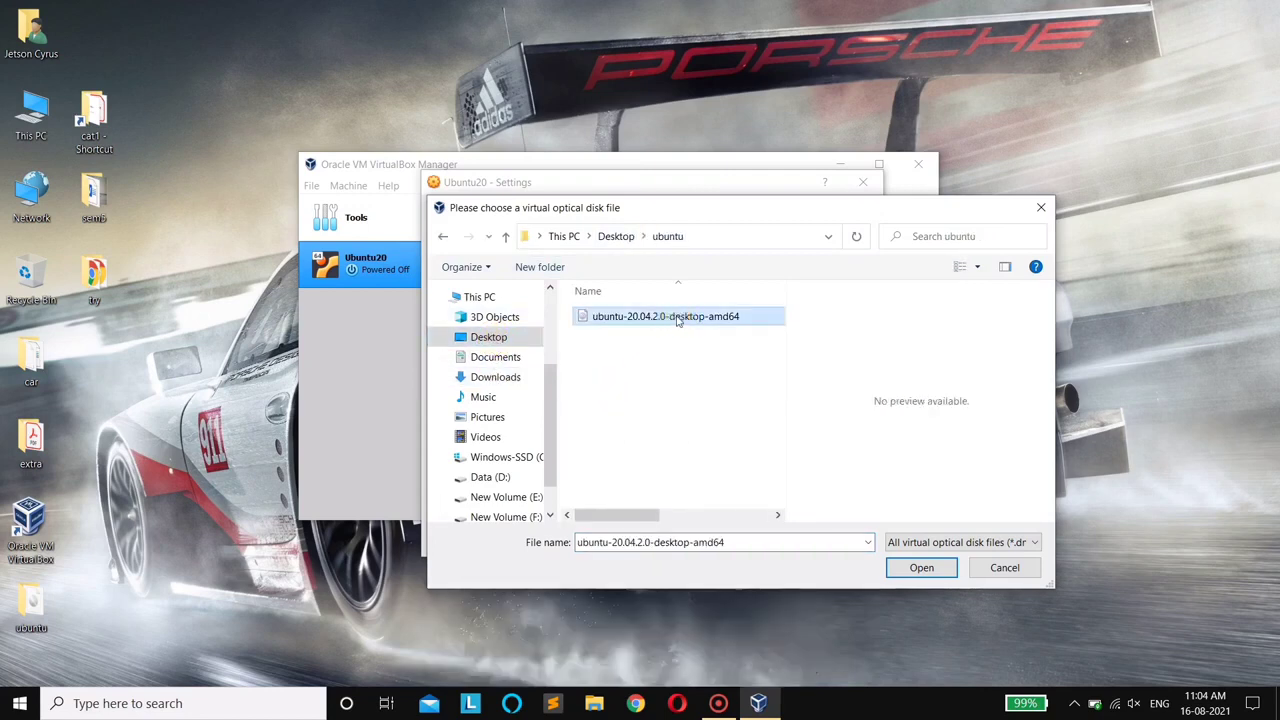
{"action": "left_click", "coordinate": [920, 568]}
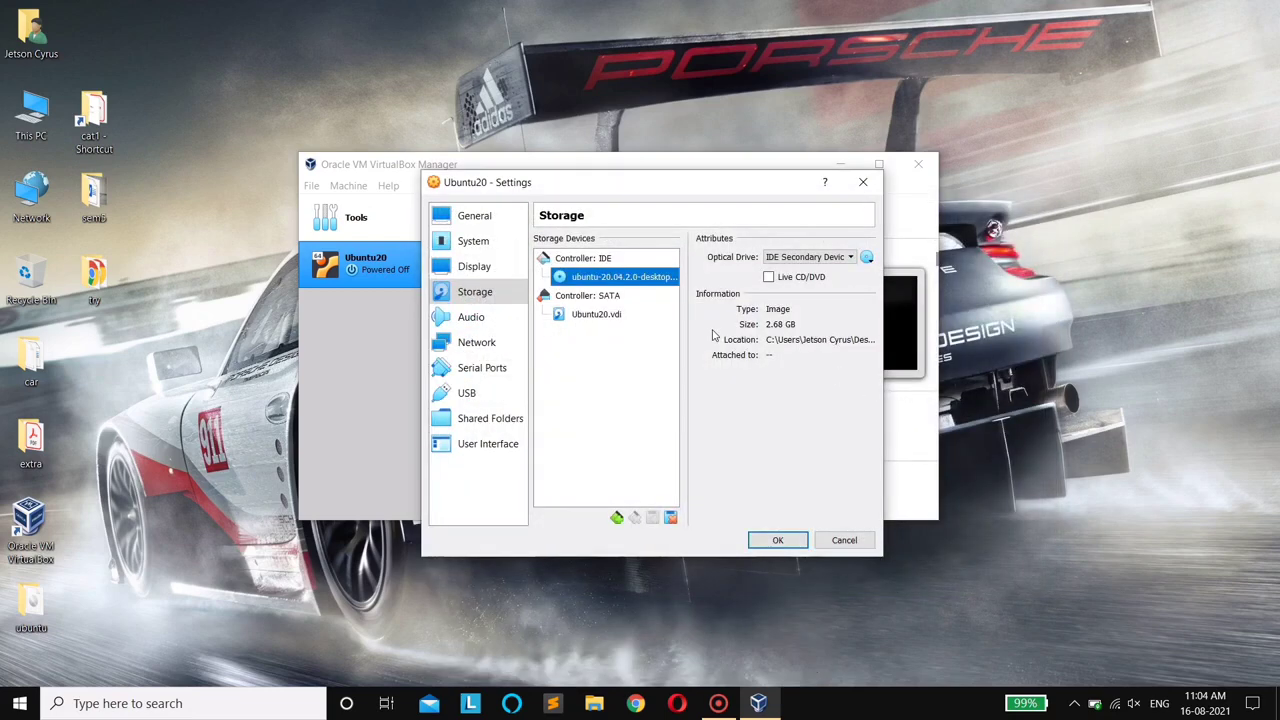
{"action": "left_click", "coordinate": [706, 404]}
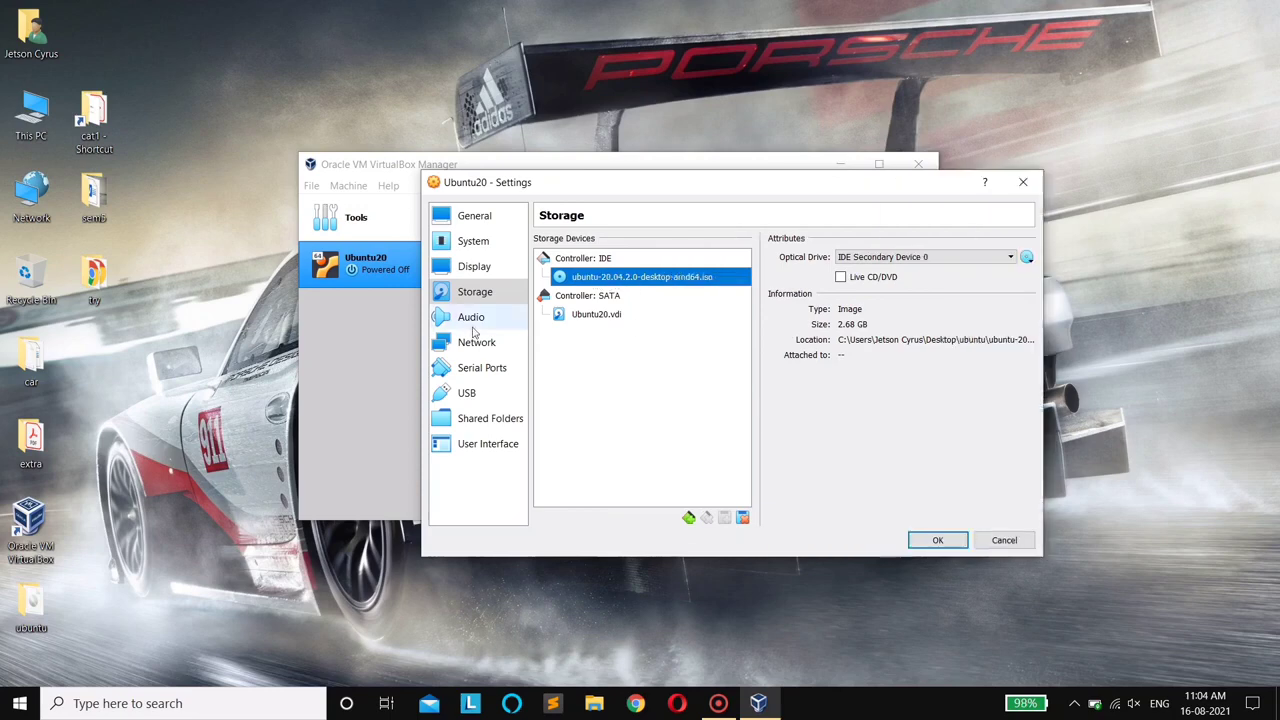
Step: Check the audio, network and serial port settings and save the Ubuntu20 machine's configuration
{"action": "left_click", "coordinate": [473, 320]}
{"action": "left_click", "coordinate": [474, 344]}
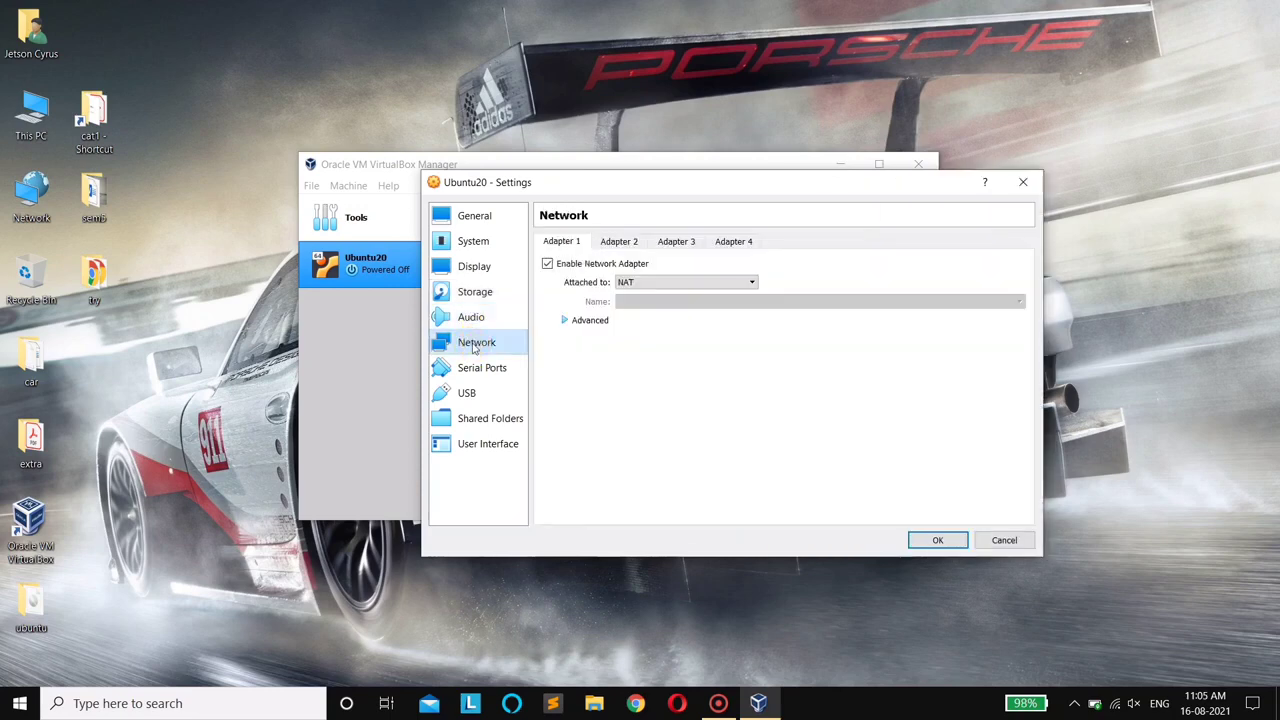
{"action": "left_click", "coordinate": [470, 369]}
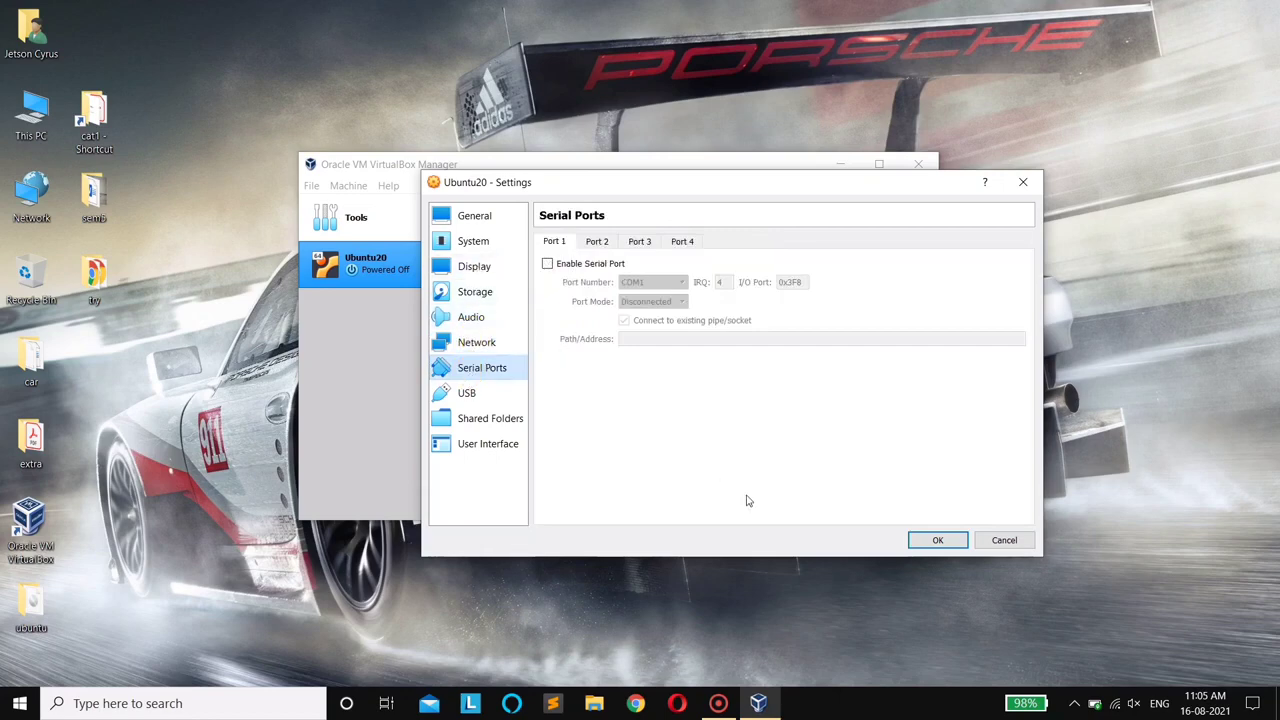
{"action": "left_click", "coordinate": [920, 546]}
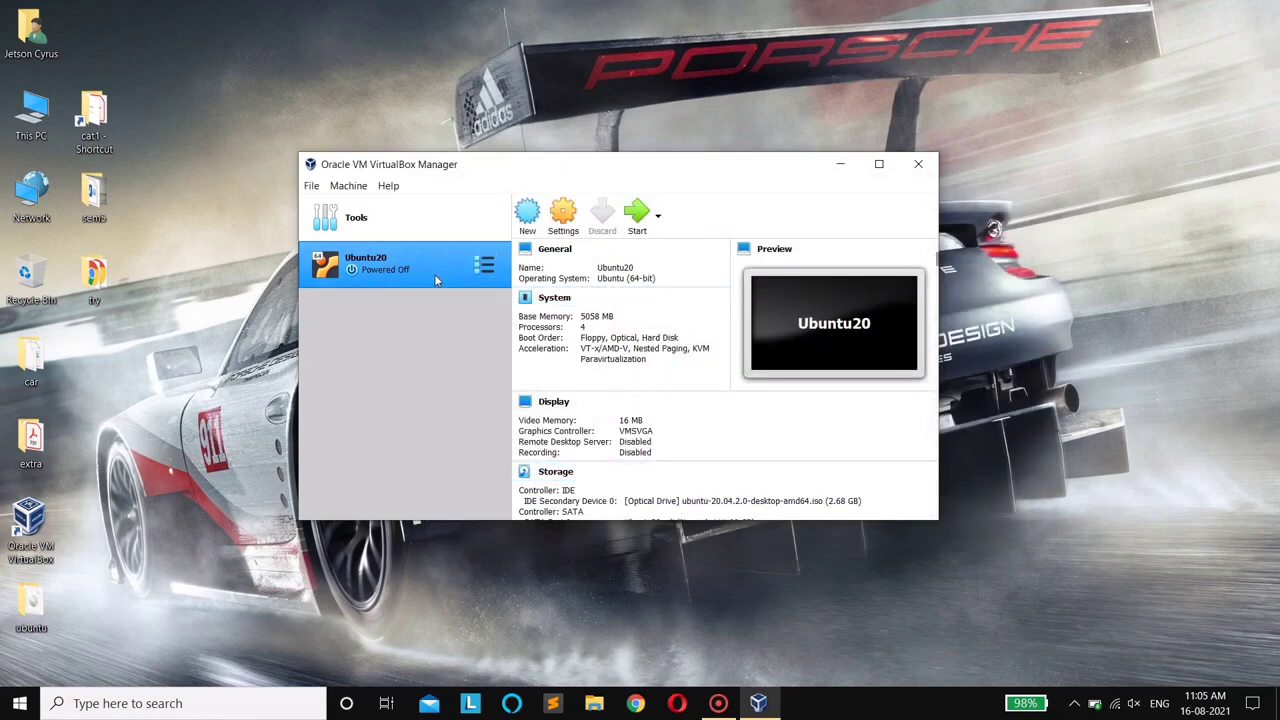
Step: Start Ubuntu20 and proceed through its installer with the English (US) keyboard layout and third-party graphics, Wi-Fi and media software included
{"action": "left_click", "coordinate": [630, 208]}
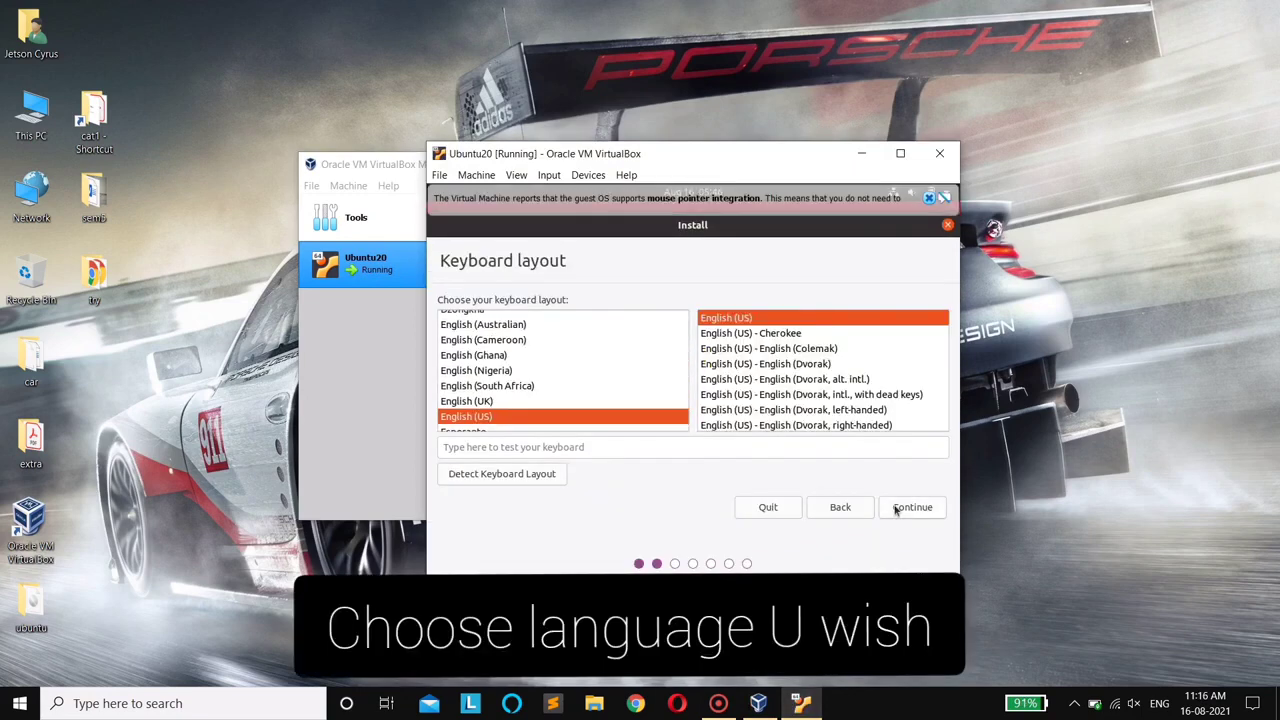
{"action": "left_click", "coordinate": [897, 508]}
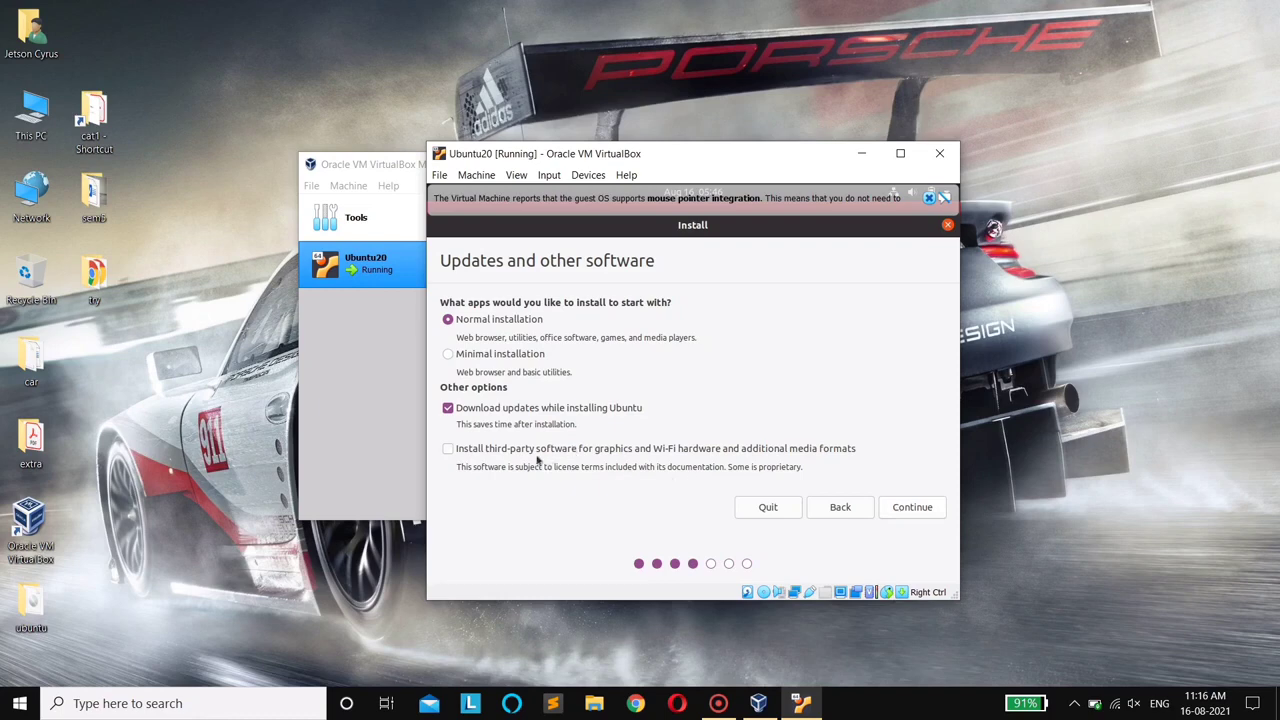
{"action": "left_click", "coordinate": [461, 451]}
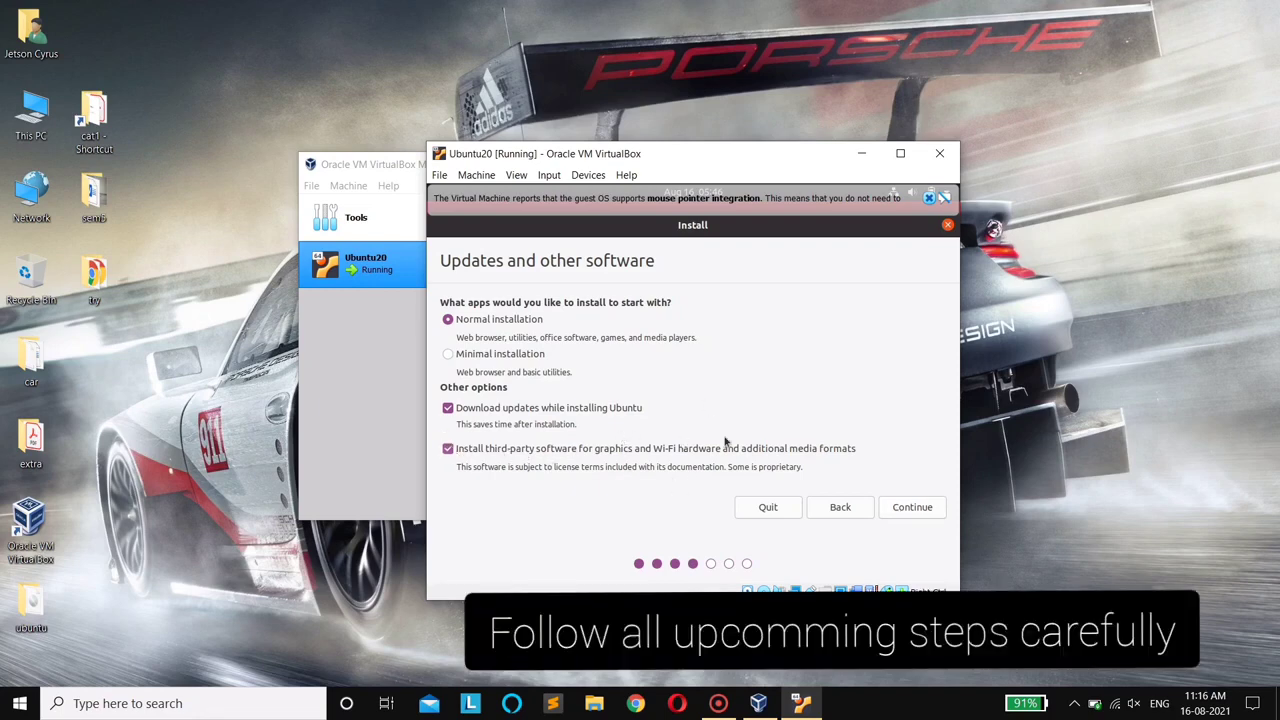
{"action": "left_click", "coordinate": [908, 509]}
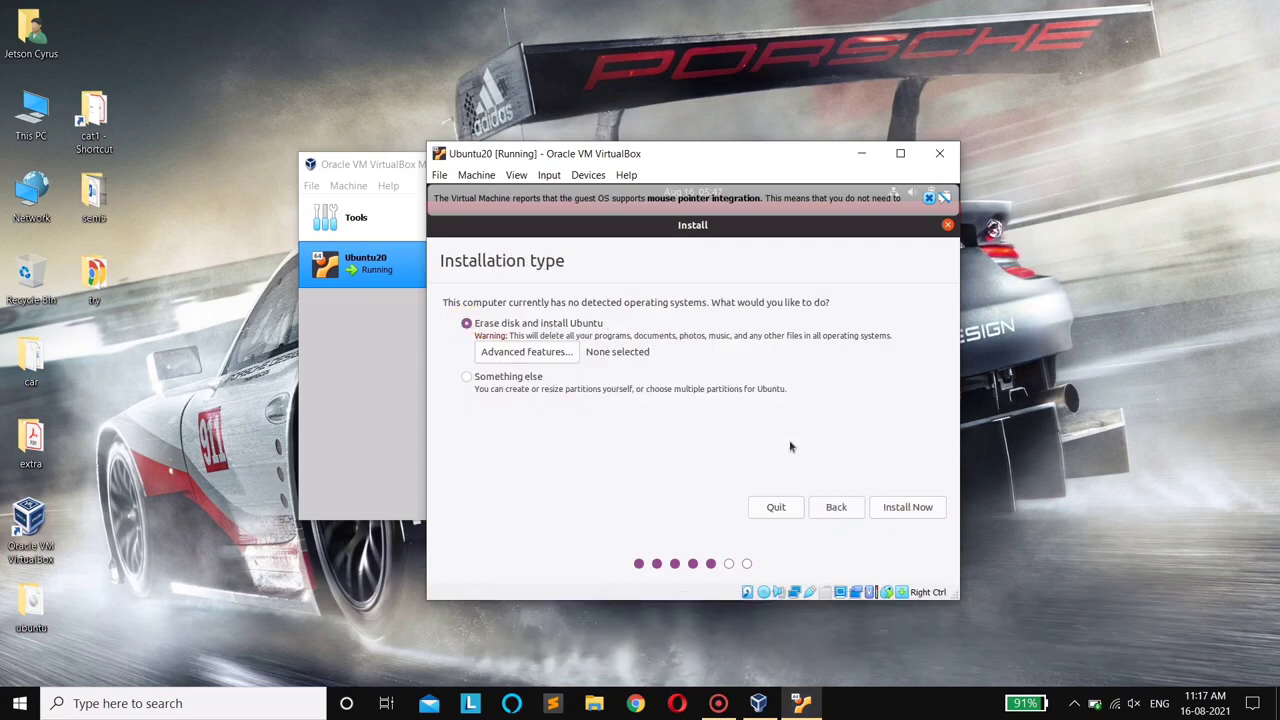
Step: Begin installing Ubuntu with the disk erased, approve the partition changes, and set the location to Chennai
{"action": "left_click", "coordinate": [908, 507]}
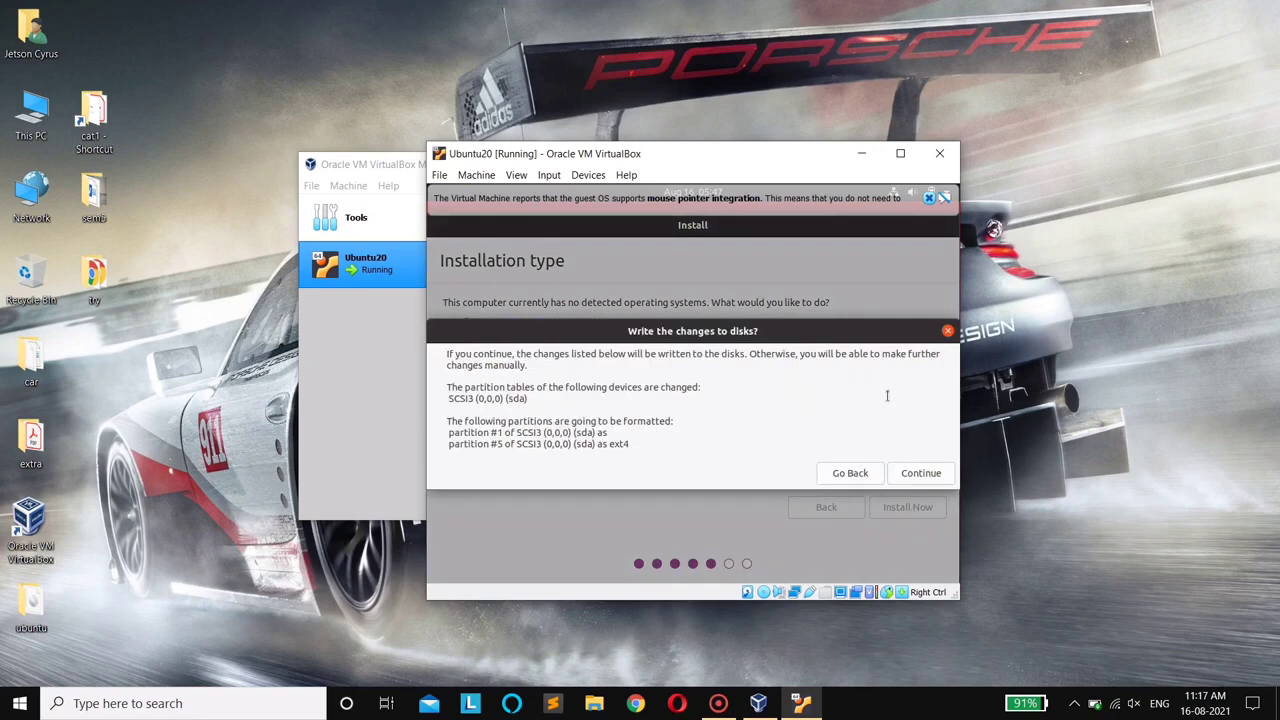
{"action": "left_click", "coordinate": [930, 478]}
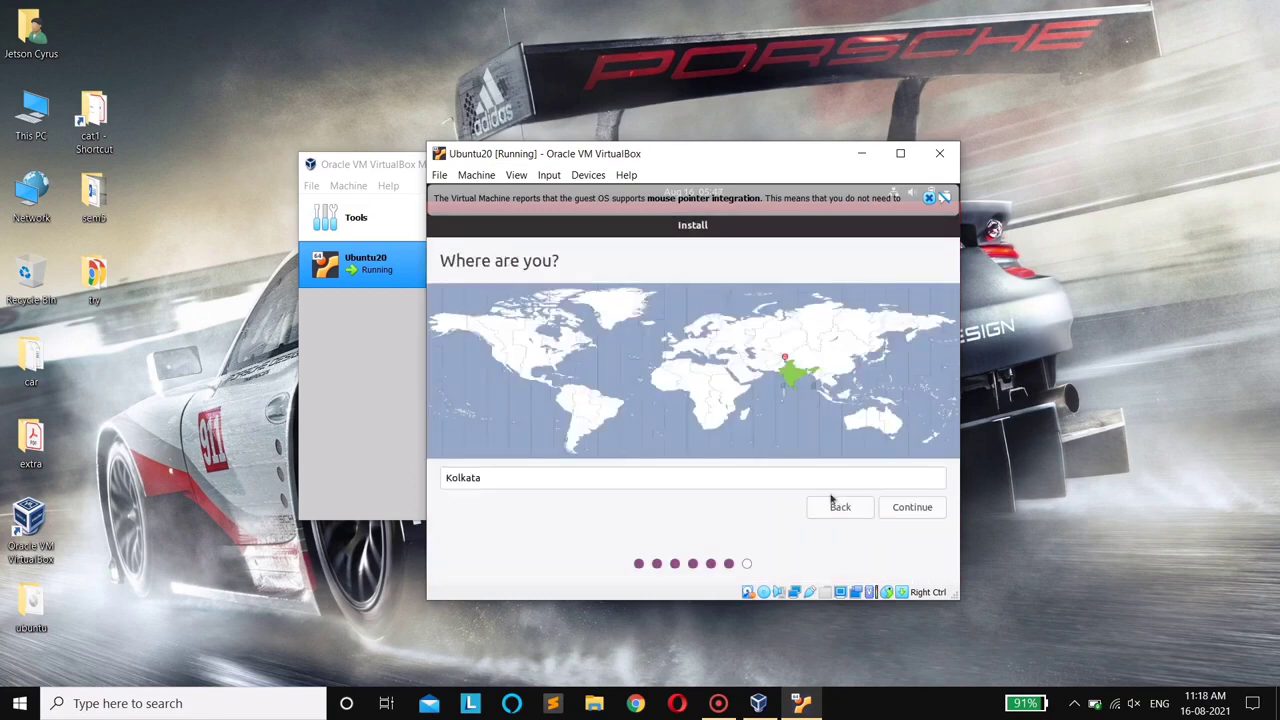
{"action": "left_click", "coordinate": [808, 471]}
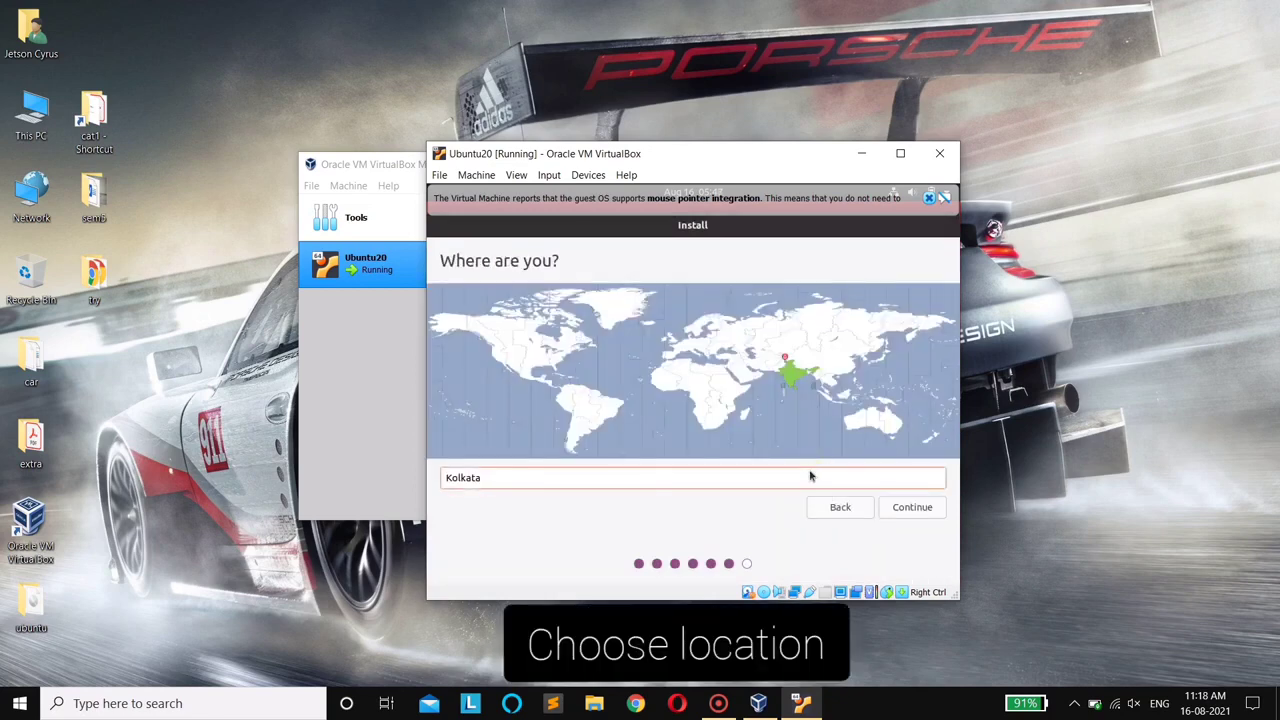
{"action": "key", "text": "BackSpace"}
{"action": "key", "text": "BackSpace"}
{"action": "key", "text": "BackSpace"}
{"action": "key", "text": "BackSpace"}
{"action": "key", "text": "BackSpace"}
{"action": "key", "text": "BackSpace"}
{"action": "key", "text": "BackSpace"}
{"action": "type", "text": "ch"}
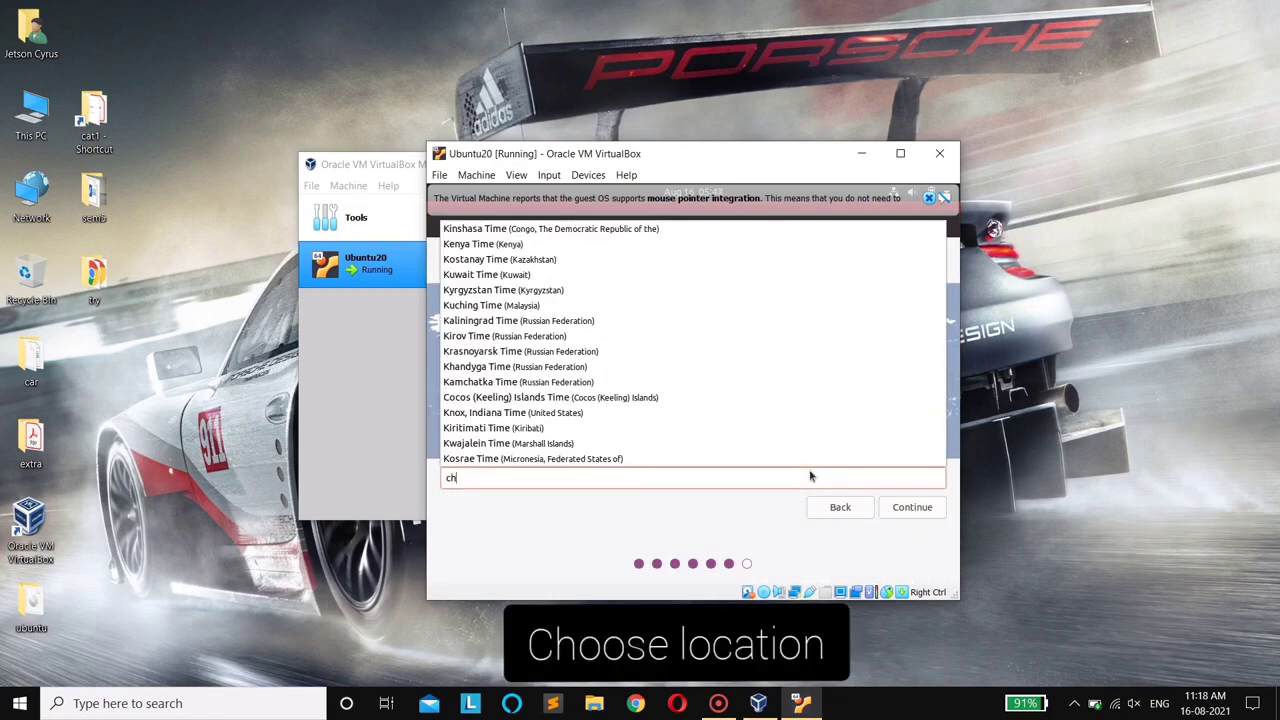
{"action": "type", "text": "ennai"}
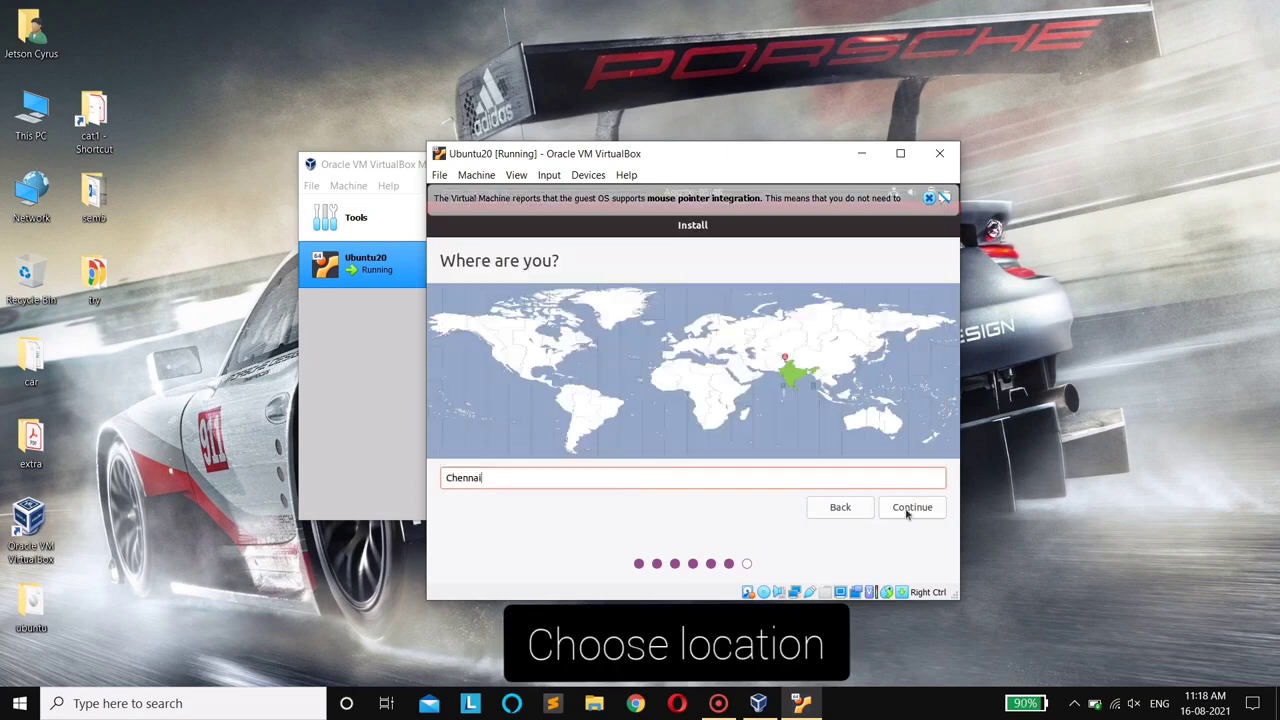
{"action": "left_click", "coordinate": [907, 511]}
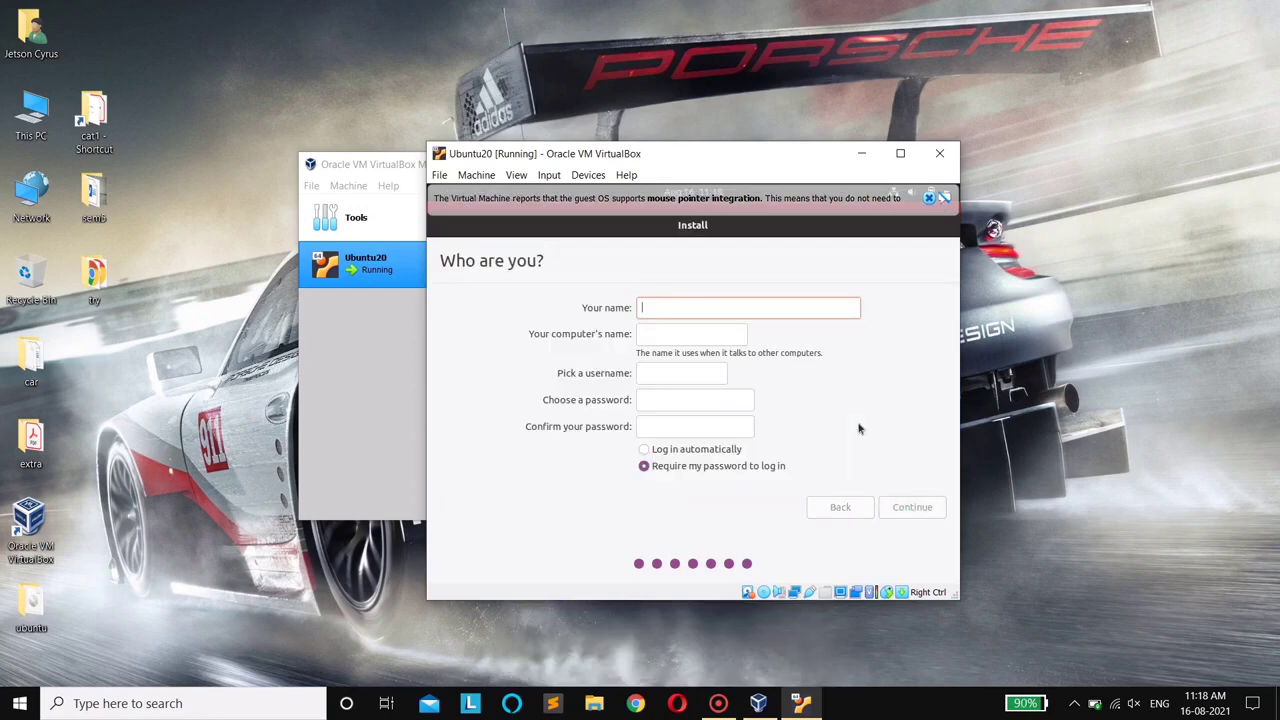
Step: Create the account with Ubuntu20 as its name, enter and confirm the account password, and continue the installation
{"action": "type", "text": "Ubuntu20"}
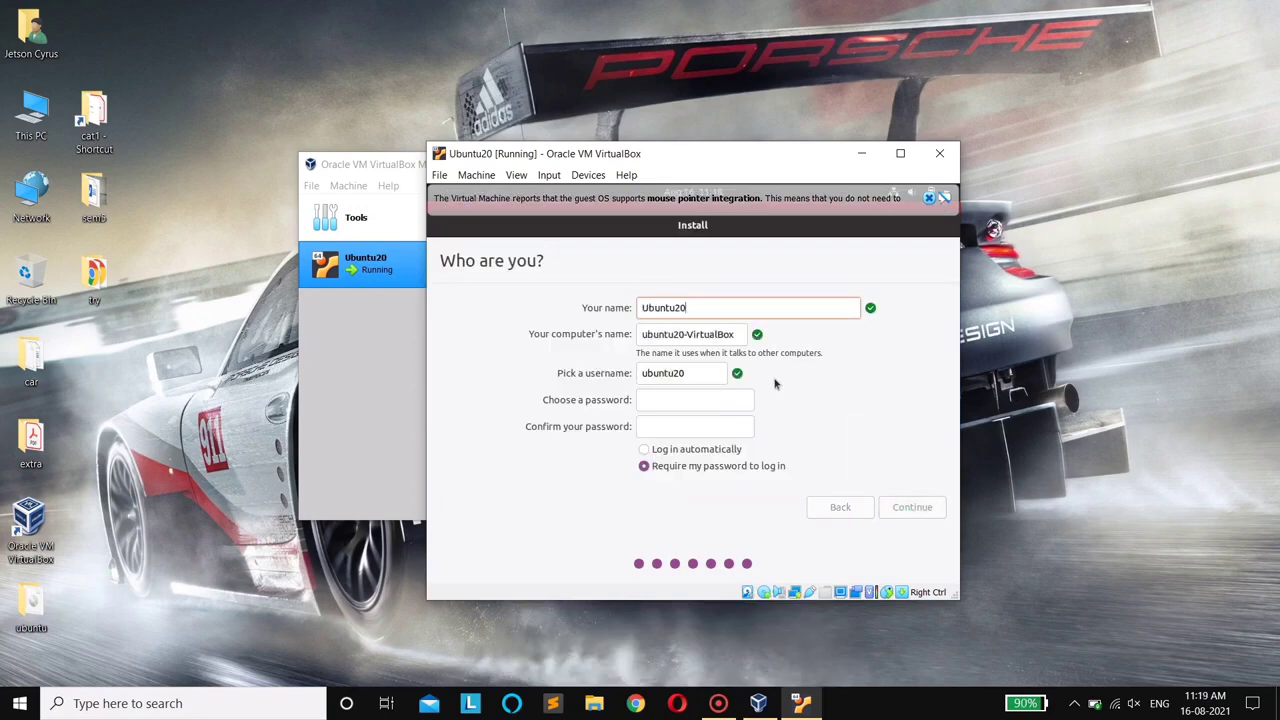
{"action": "left_click", "coordinate": [705, 402]}
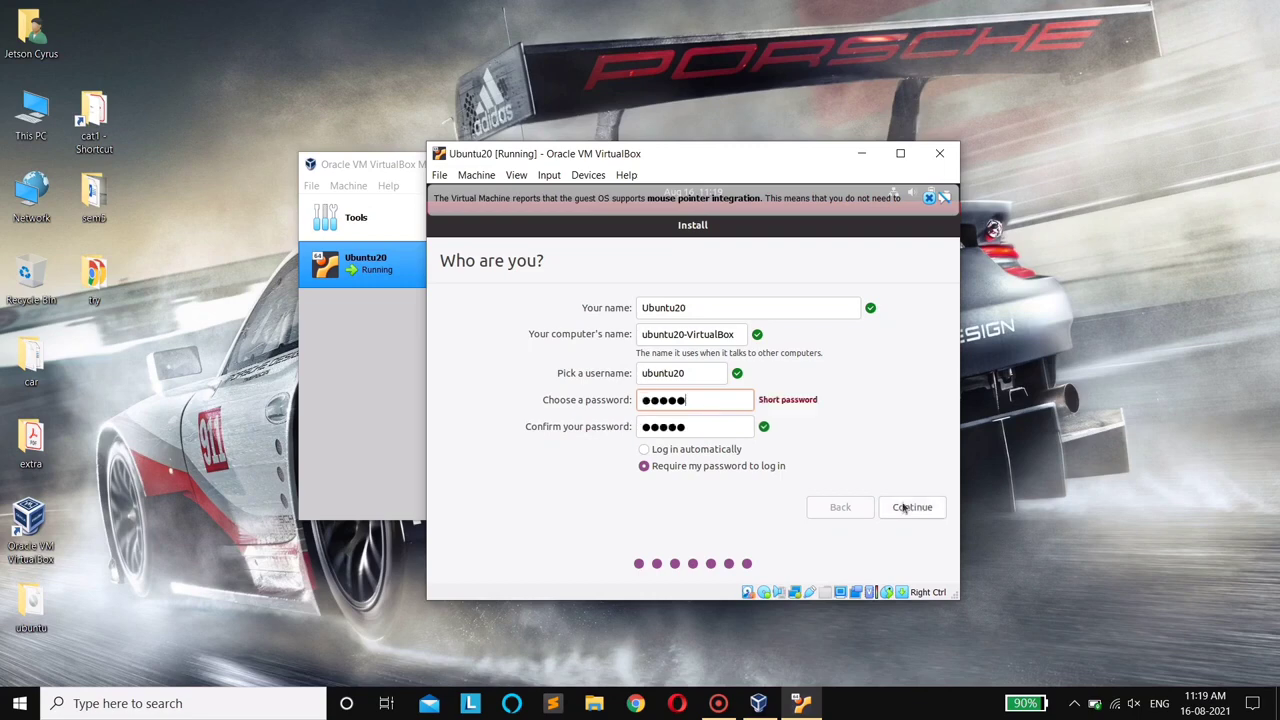
{"action": "left_click", "coordinate": [904, 507]}
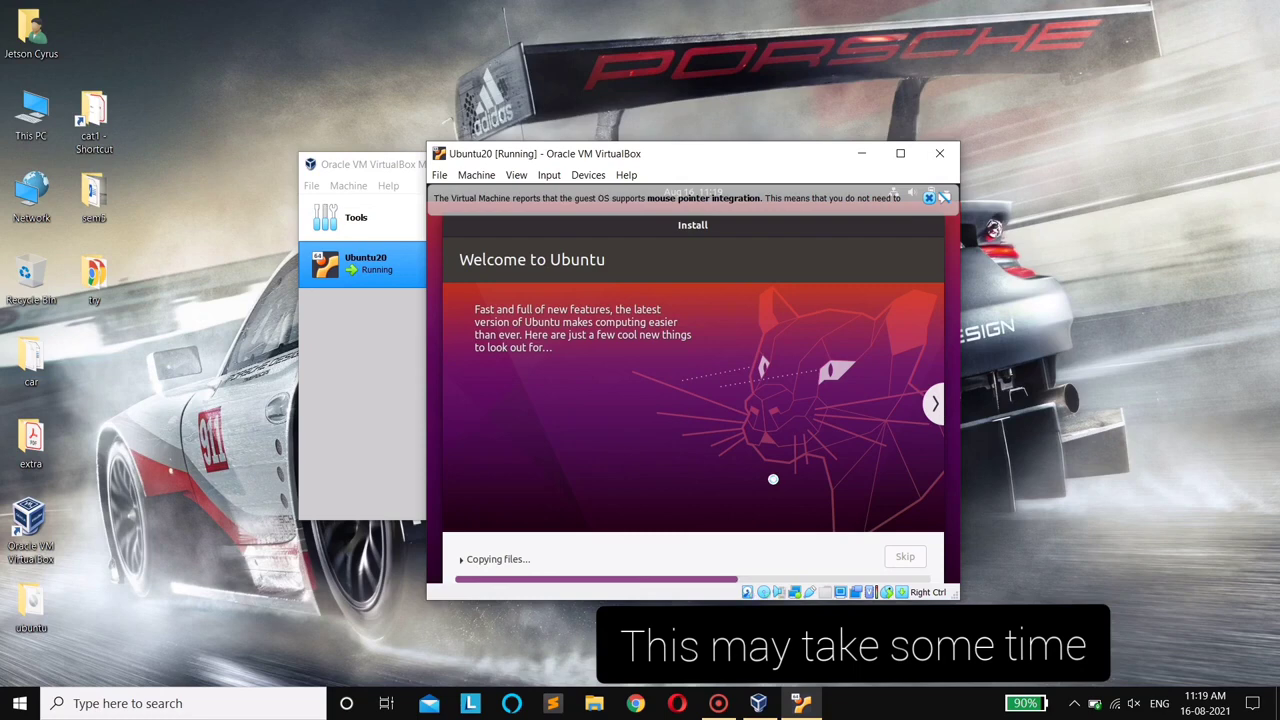
{"action": "left_click", "coordinate": [932, 411]}
{"action": "left_click", "coordinate": [932, 411]}
{"action": "left_click", "coordinate": [932, 411]}
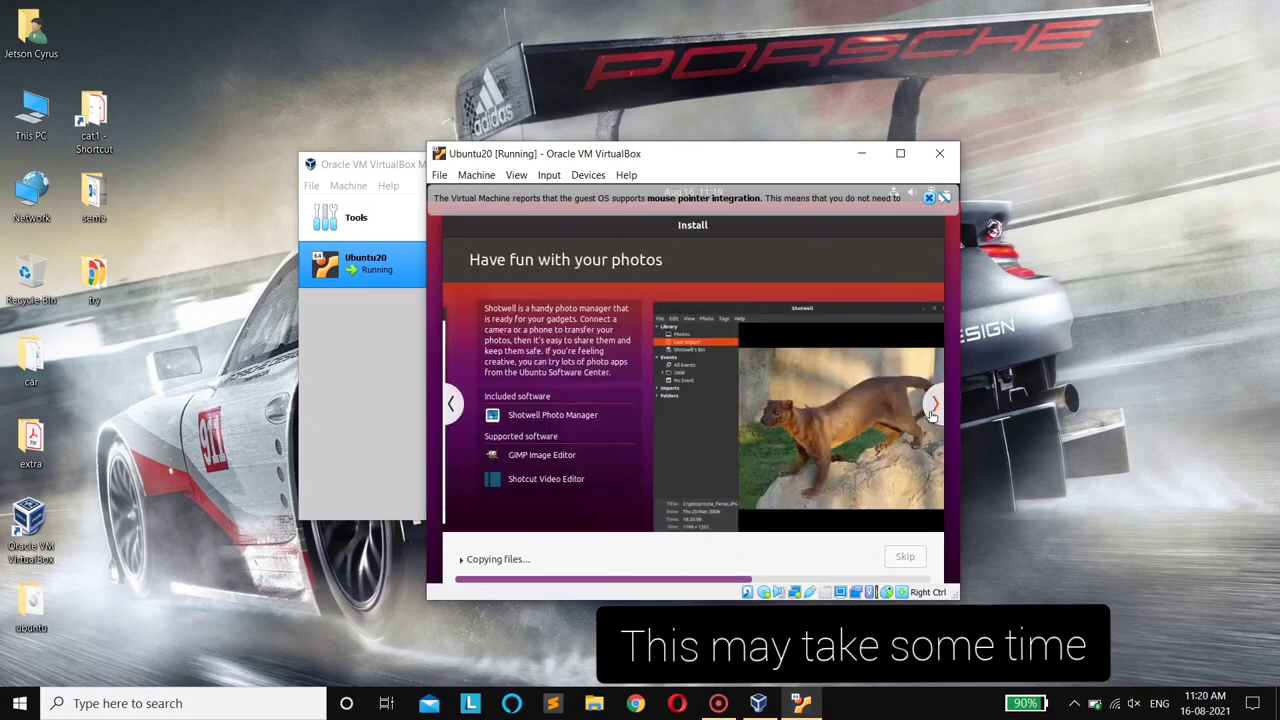
{"action": "left_click", "coordinate": [932, 411]}
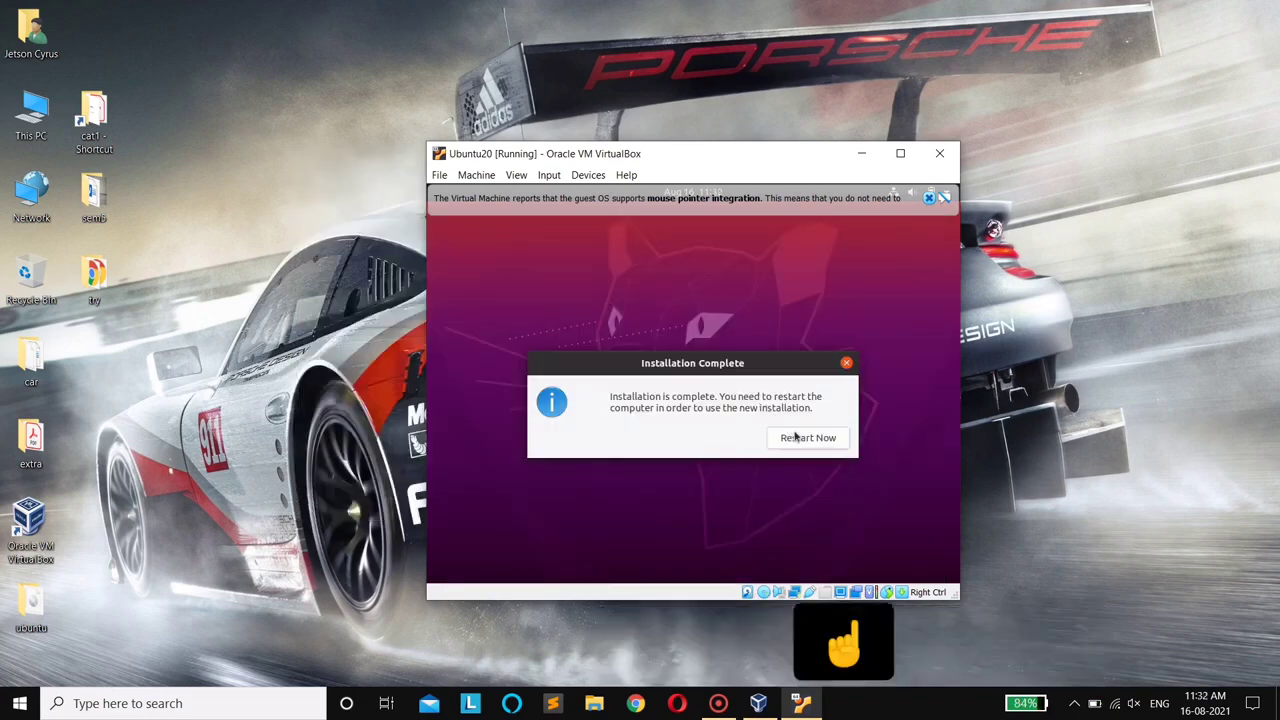
Step: Restart the virtual machine after the installation and log in to the Ubuntu20 account with the account password
{"action": "left_click", "coordinate": [795, 436]}
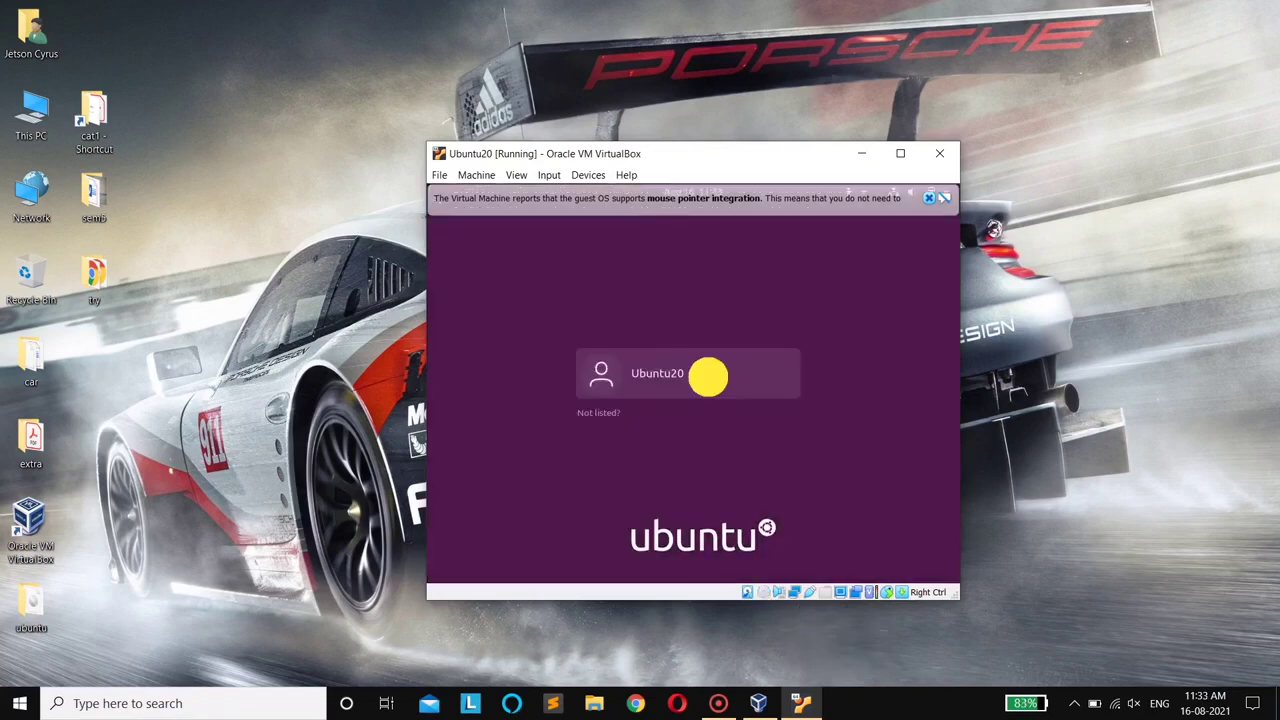
{"action": "left_click", "coordinate": [706, 371]}
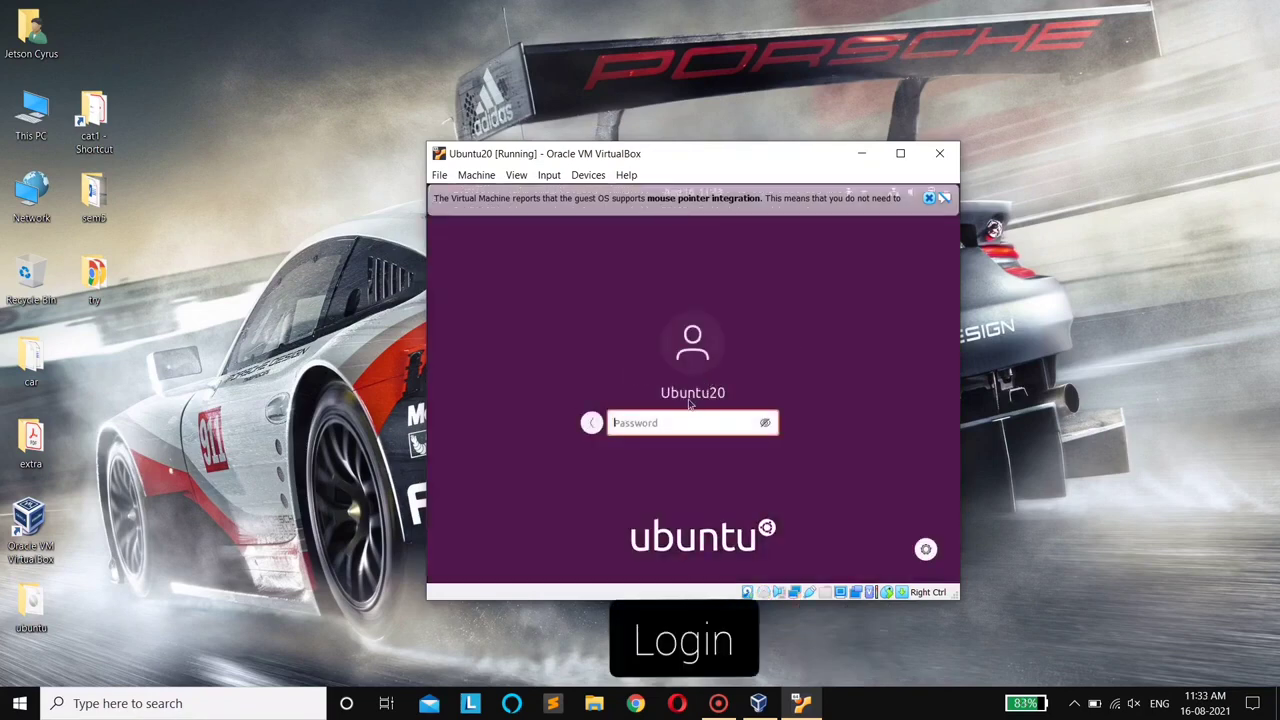
{"action": "type", "text": "••••••"}
{"action": "key", "text": "Return"}
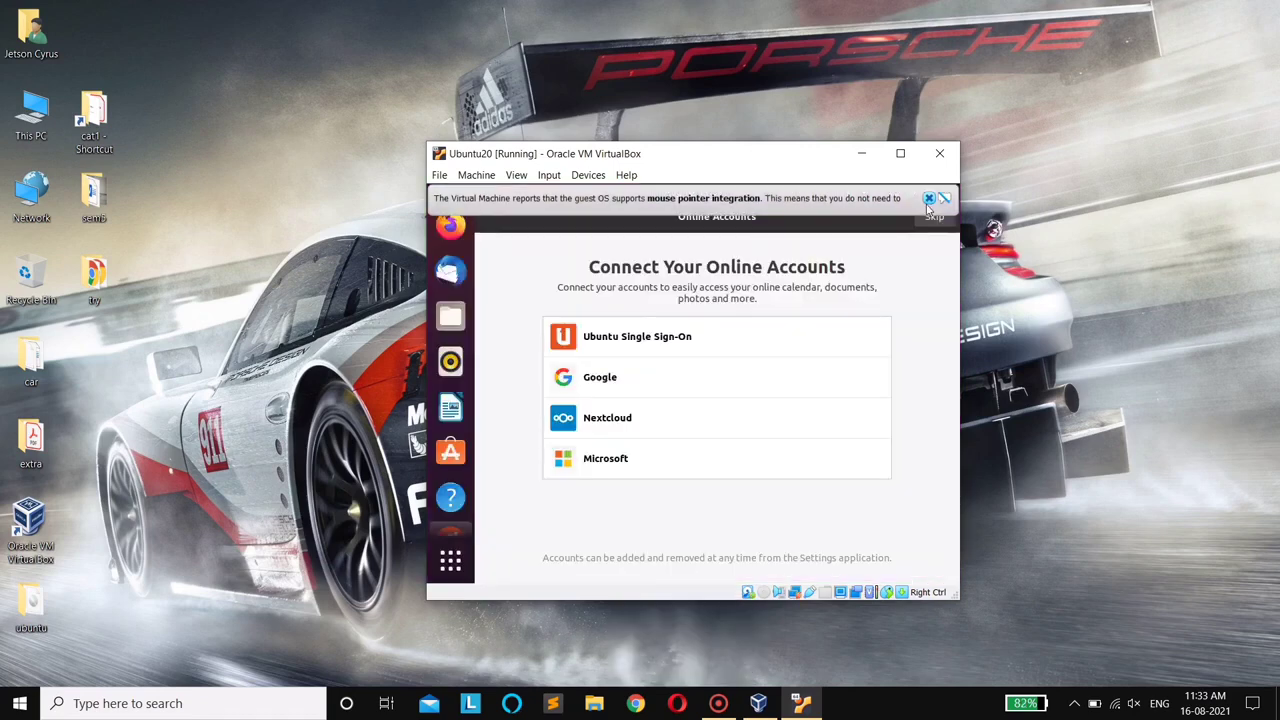
Step: Finish Ubuntu's welcome setup, skipping online accounts and Livepatch and keeping the option to send system info to Canonical
{"action": "left_click", "coordinate": [927, 215]}
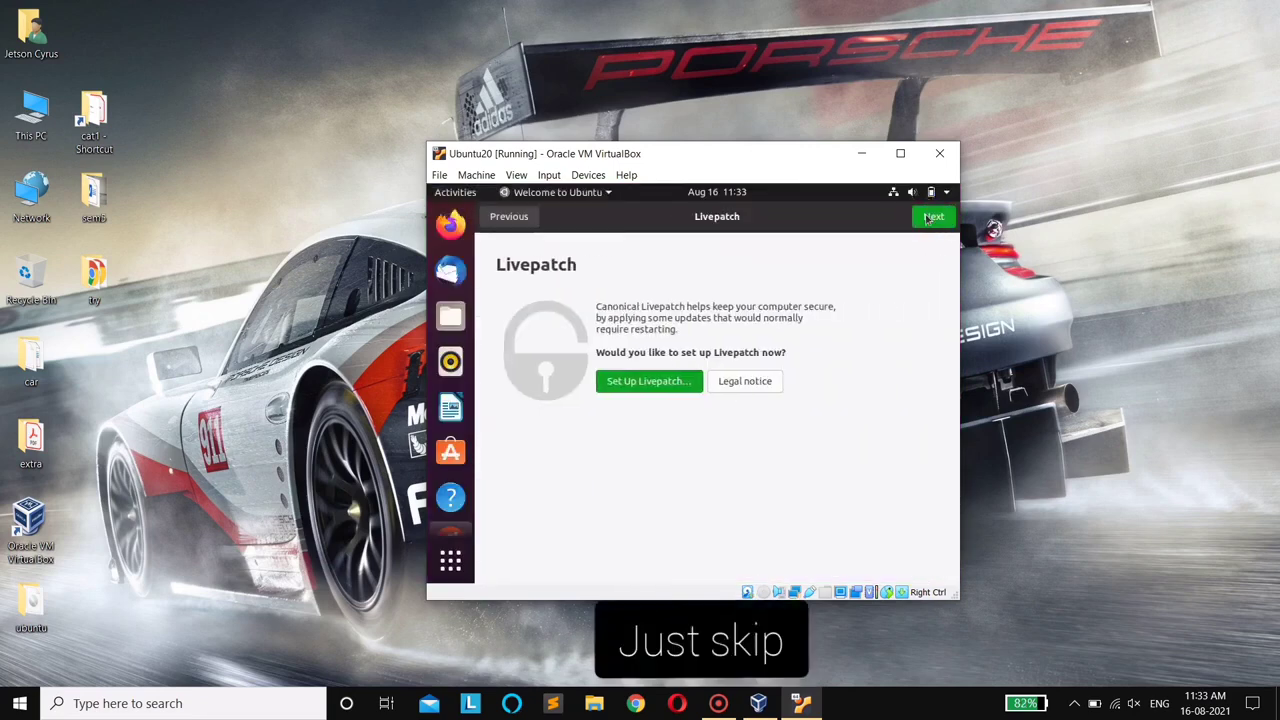
{"action": "left_click", "coordinate": [930, 217]}
{"action": "left_click", "coordinate": [926, 216]}
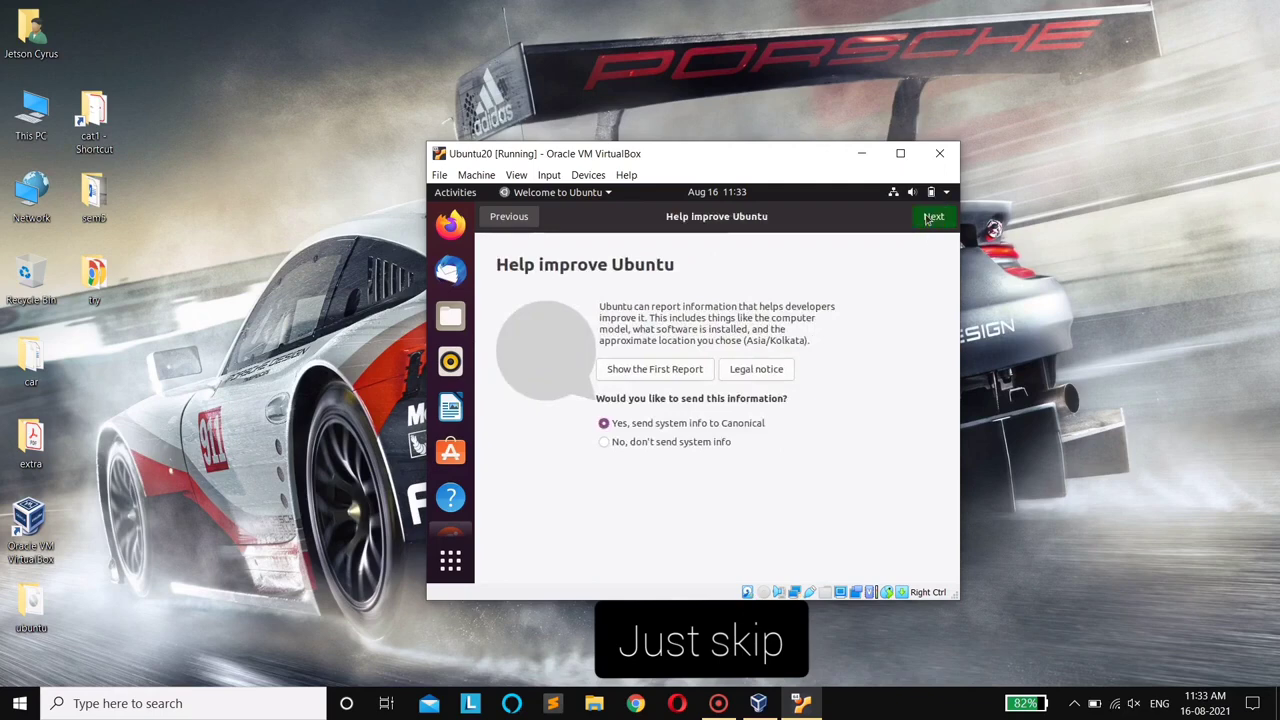
{"action": "left_click", "coordinate": [926, 216]}
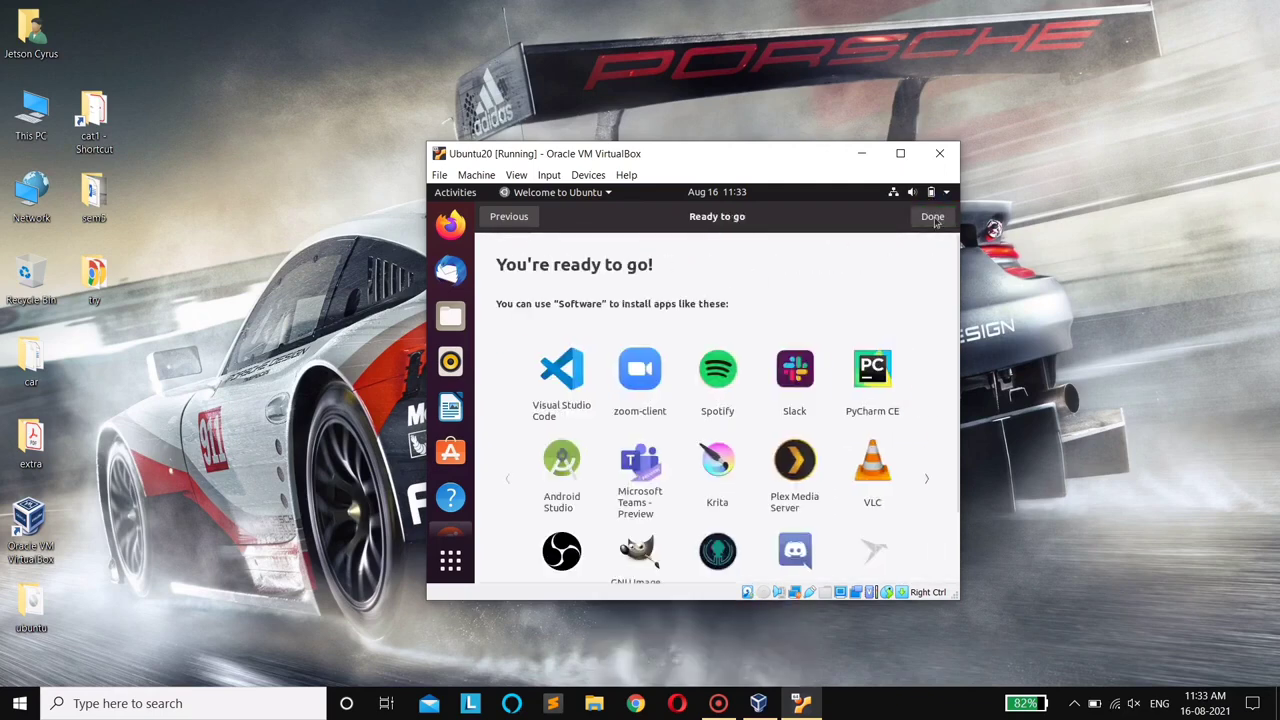
{"action": "left_click", "coordinate": [935, 217]}
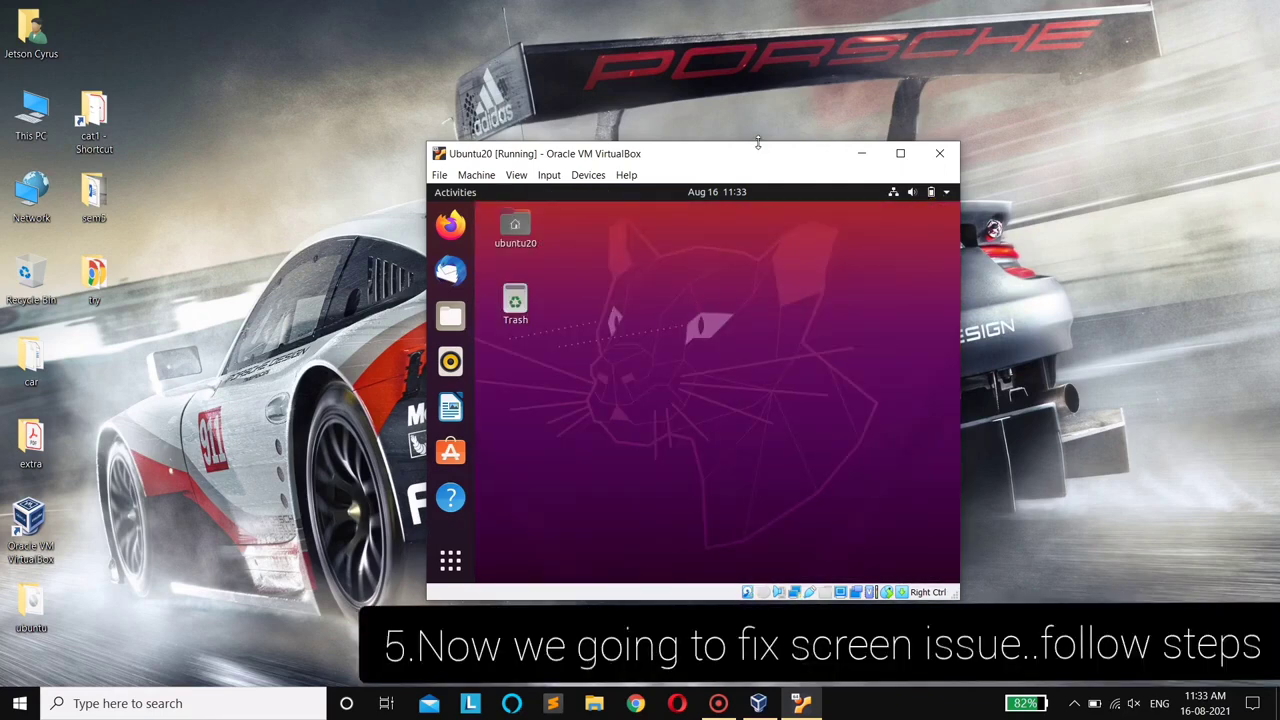
Step: Maximize the Ubuntu20 machine's window to check how the guest desktop fills it, and restore the window size
{"action": "left_click", "coordinate": [758, 143]}
{"action": "mouse_move", "coordinate": [758, 143]}
{"action": "left_mouse_down"}
{"action": "mouse_move", "coordinate": [749, 97]}
{"action": "mouse_move", "coordinate": [750, 124]}
{"action": "left_mouse_up"}
{"action": "left_click", "coordinate": [900, 134]}
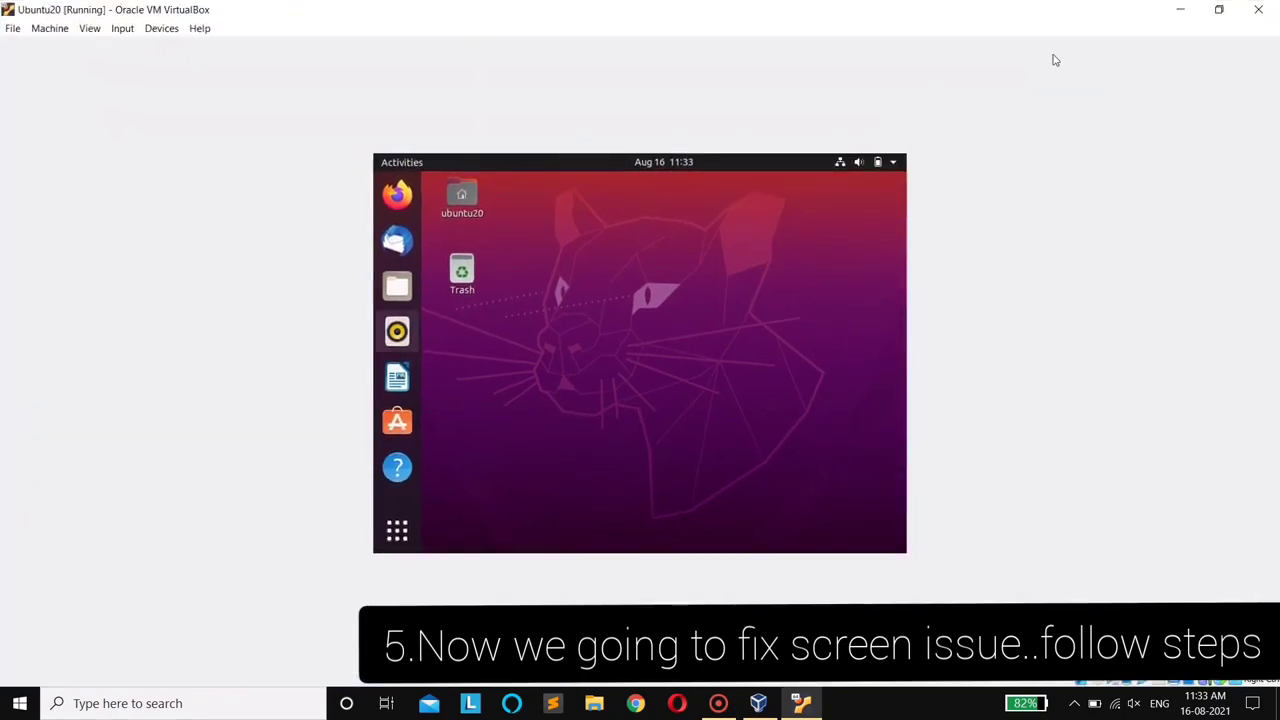
{"action": "left_click", "coordinate": [1178, 189]}
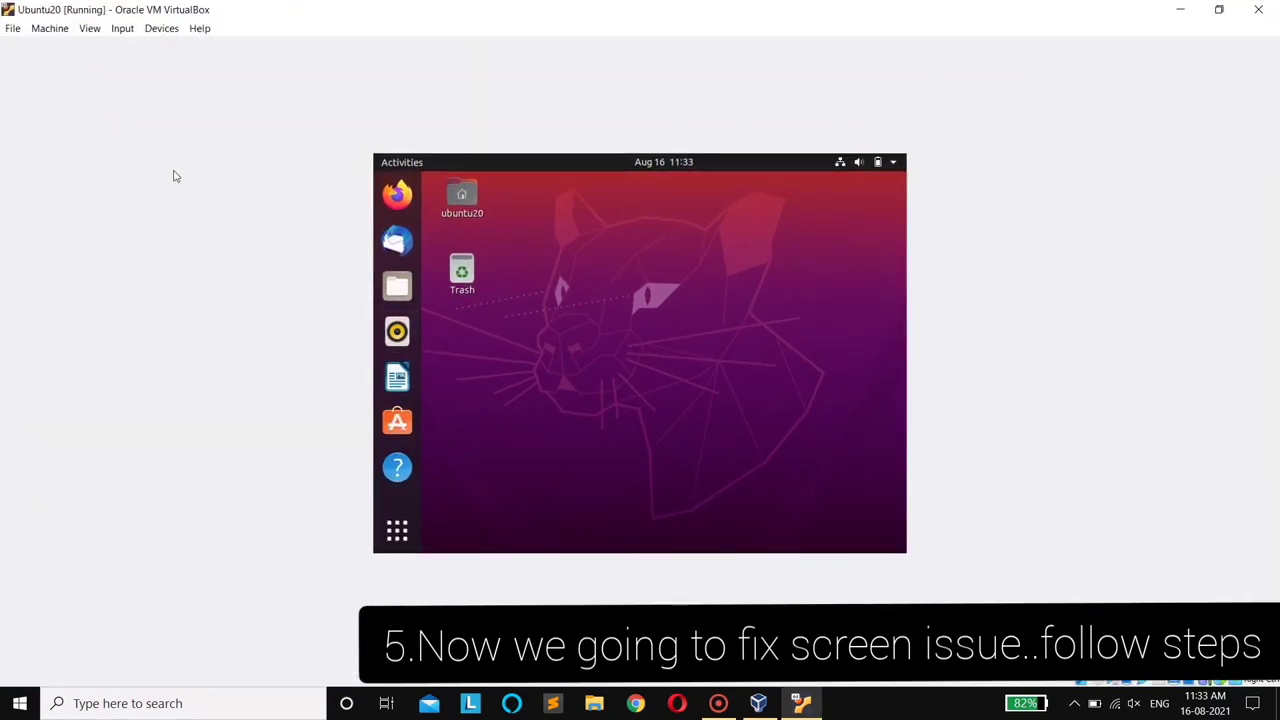
{"action": "left_click", "coordinate": [648, 20]}
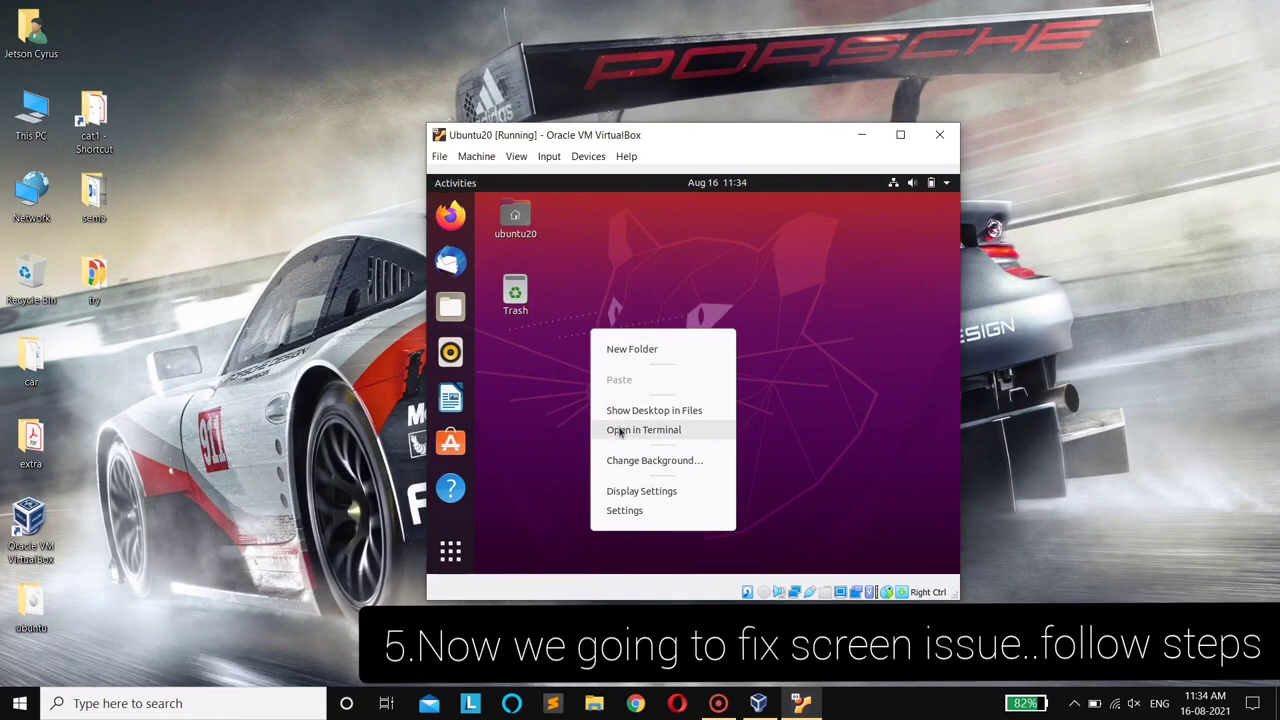
Step: Open a terminal from the Ubuntu desktop and run sudo apt-get update, entering the account password for sudo
{"action": "left_click", "coordinate": [643, 430]}
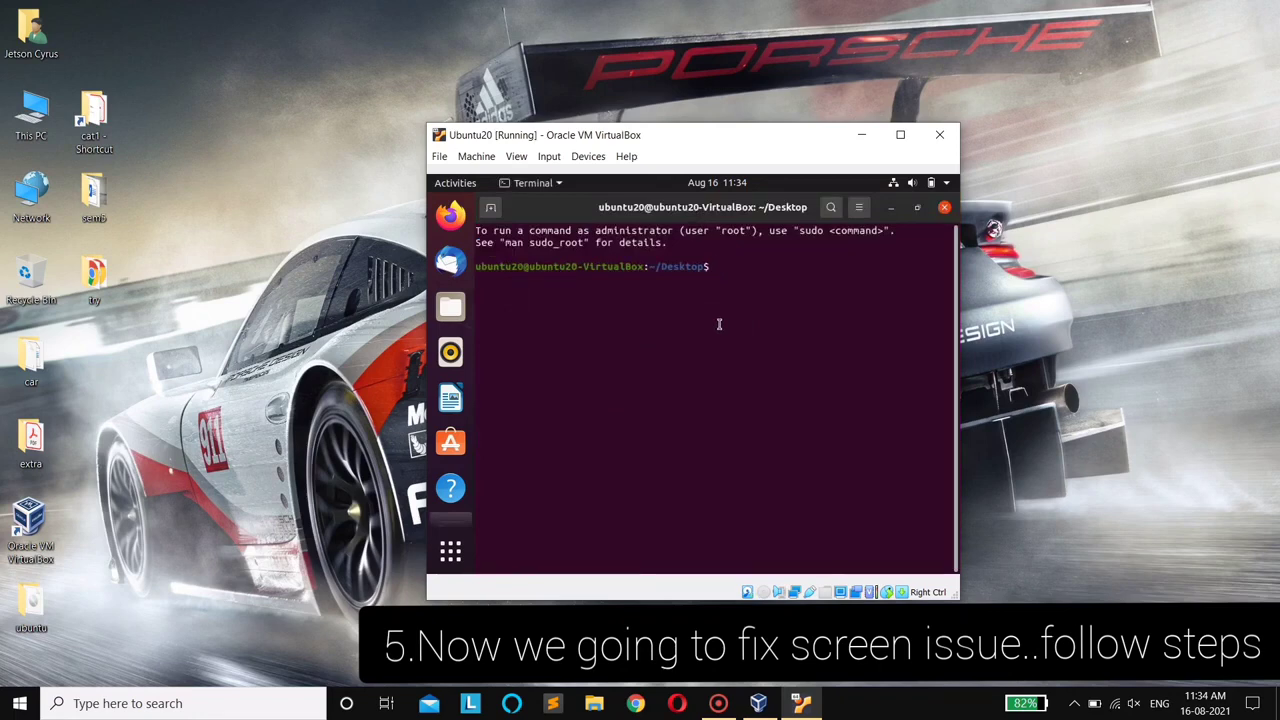
{"action": "left_click", "coordinate": [764, 305]}
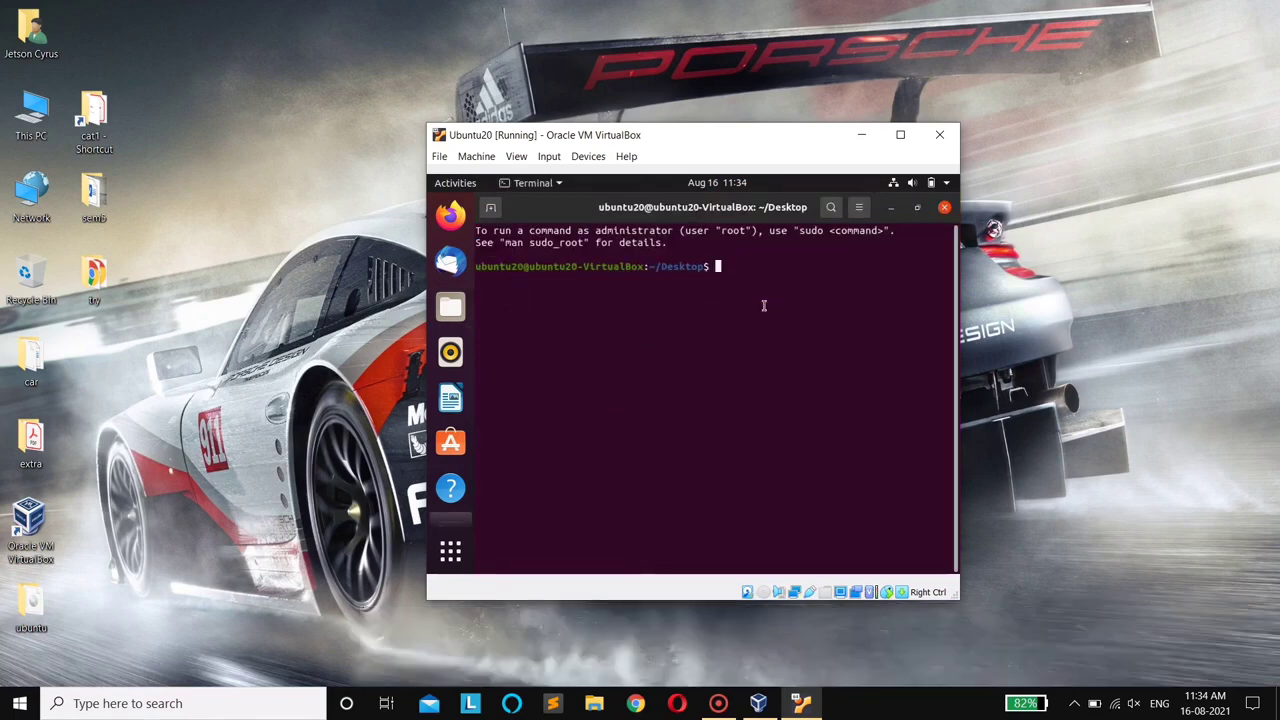
{"action": "type", "text": "sudo apt"}
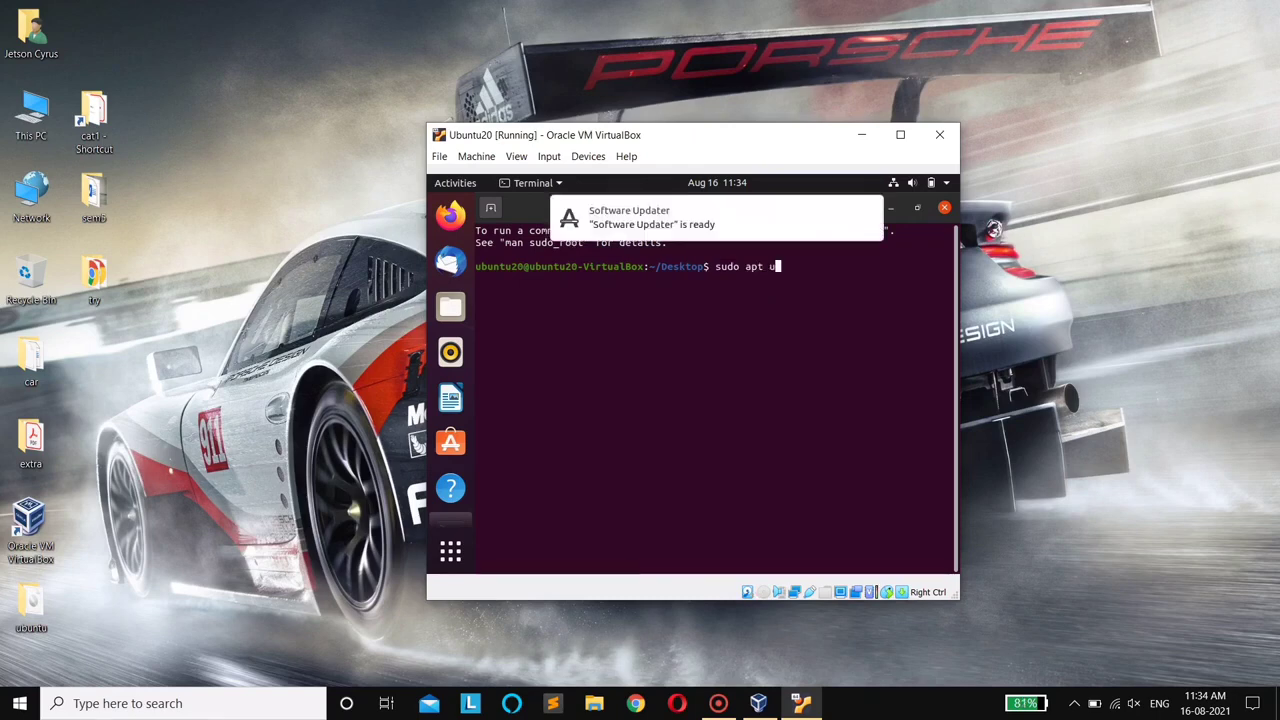
{"action": "type", "text": " updat"}
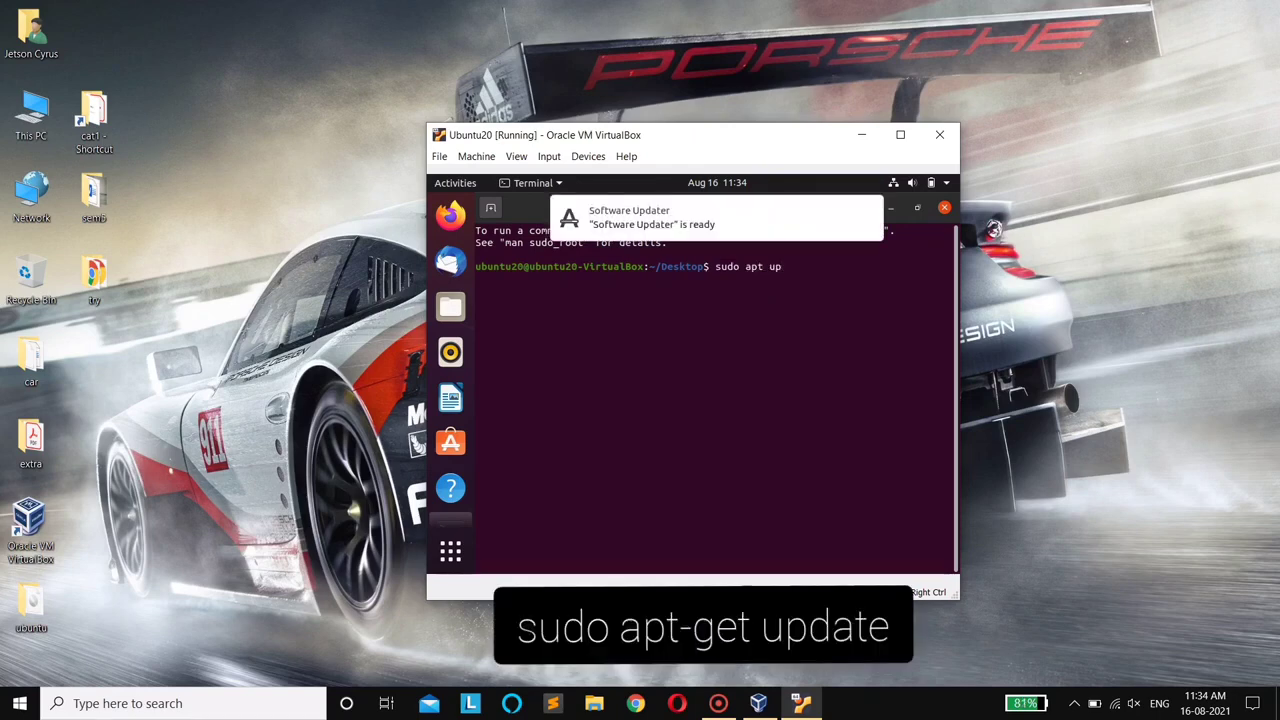
{"action": "type", "text": "et"}
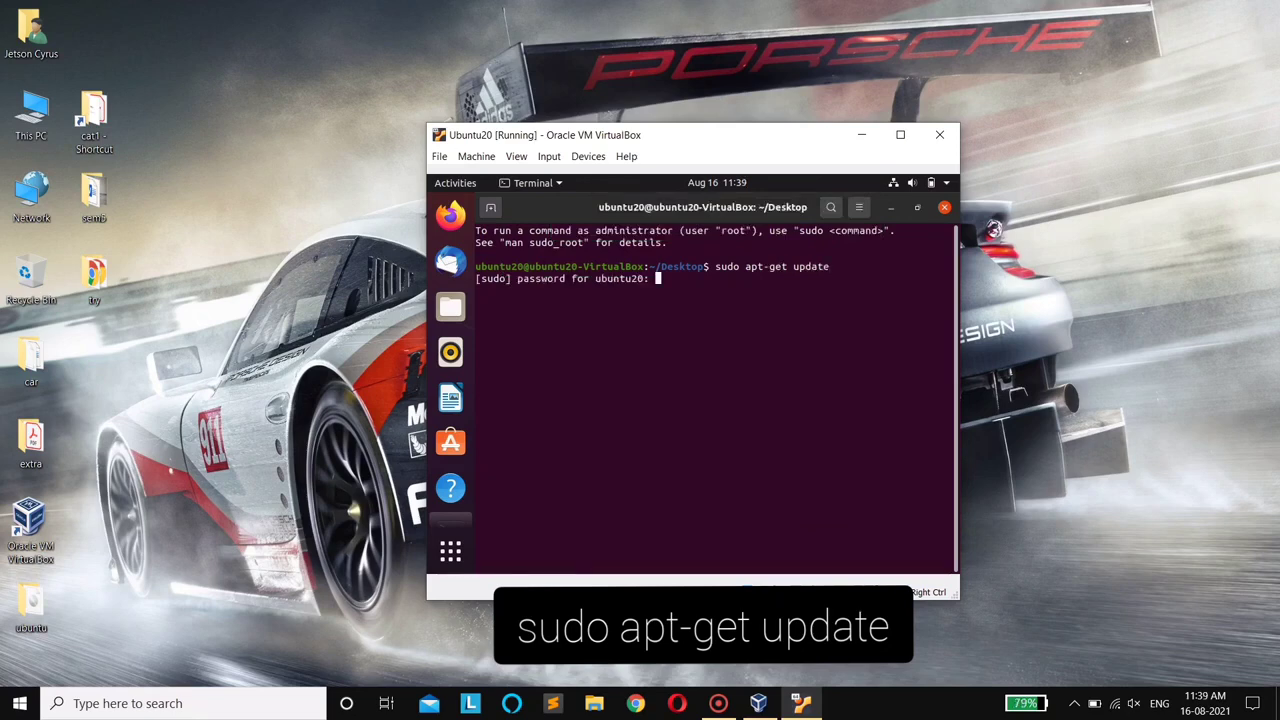
{"action": "key", "text": "Return"}
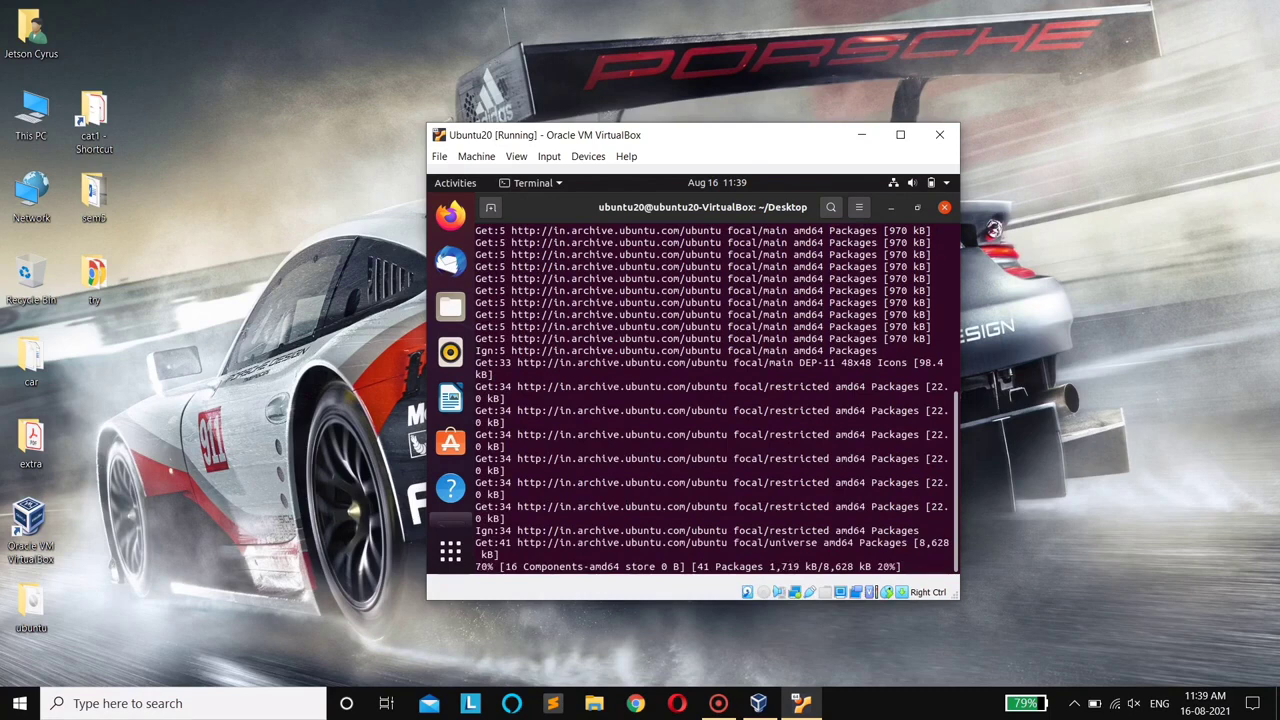
Step: Upgrade the installed packages with sudo apt-get upgrade, answering Y to continue
{"action": "key", "text": "Up"}
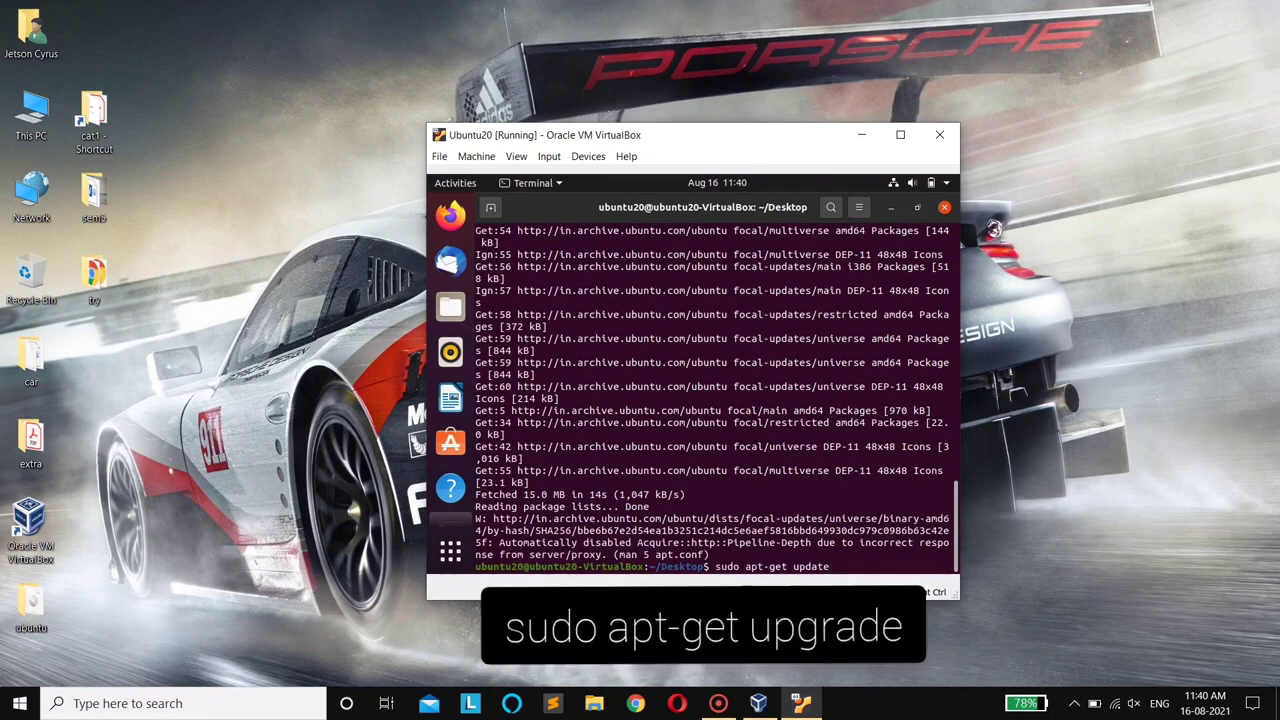
{"action": "key", "text": "BackSpace"}
{"action": "key", "text": "BackSpace"}
{"action": "key", "text": "BackSpace"}
{"action": "key", "text": "BackSpace"}
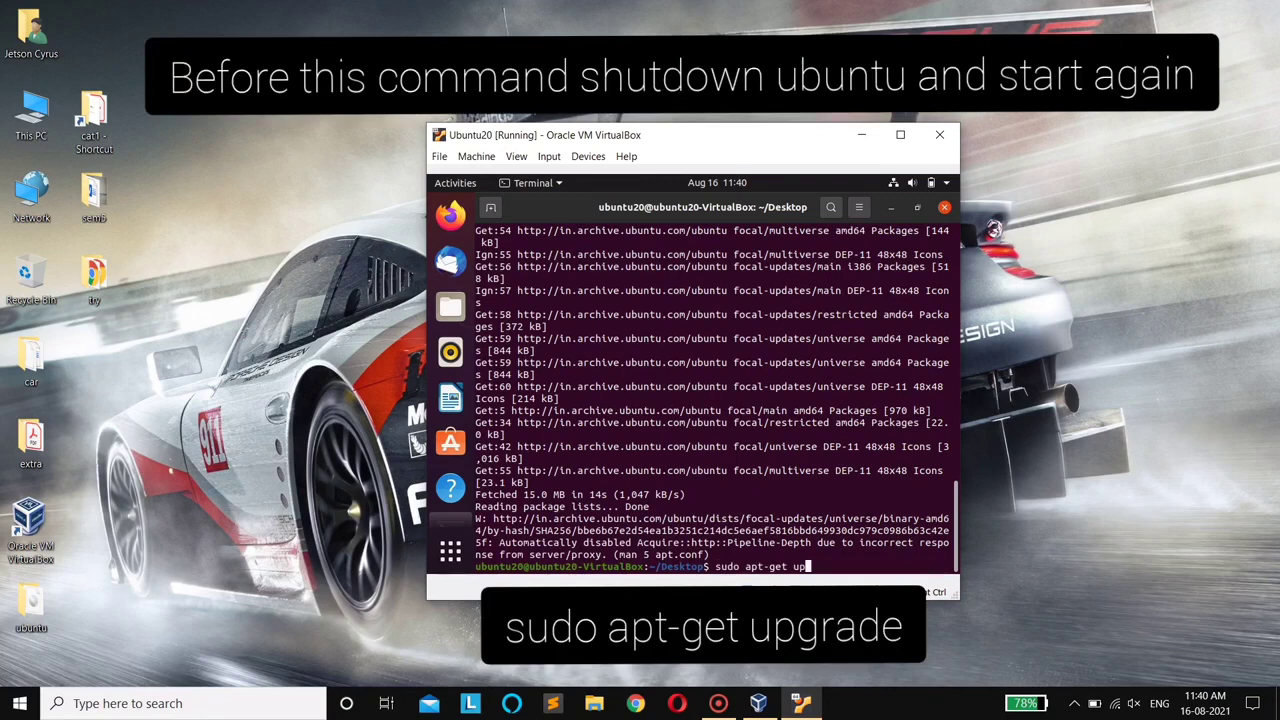
{"action": "type", "text": "grade"}
{"action": "key", "text": "Return"}
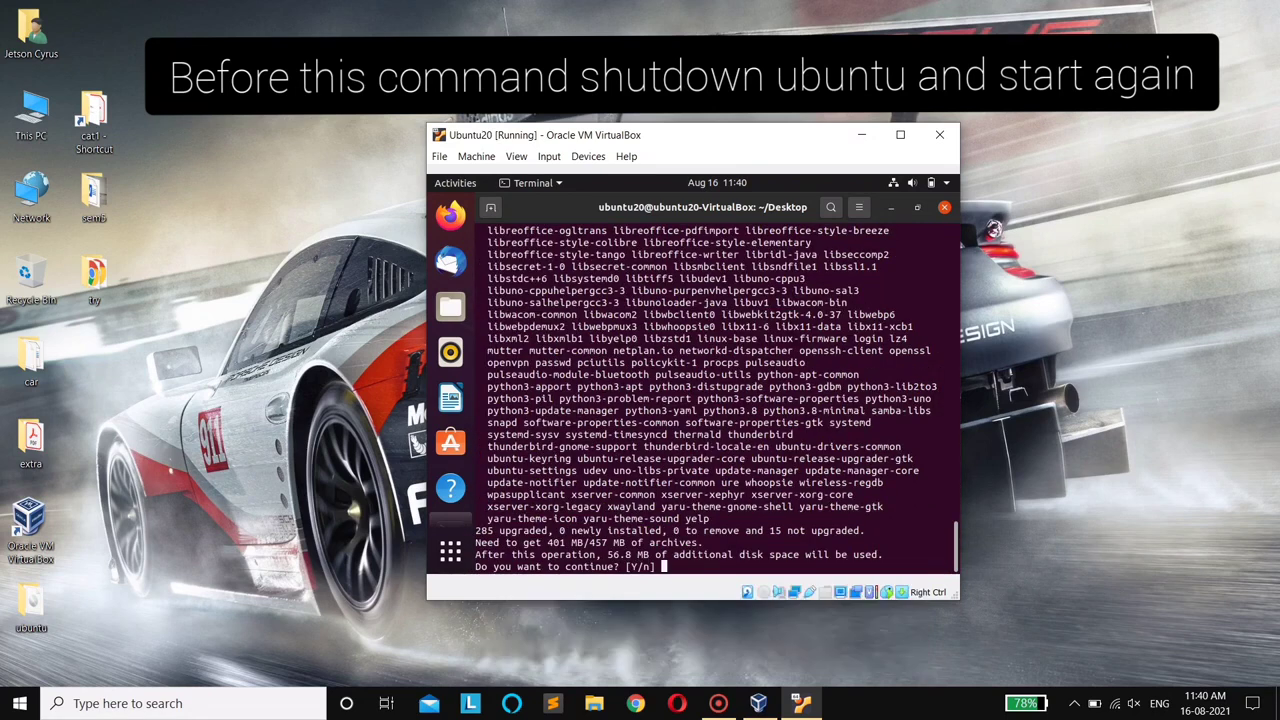
{"action": "type", "text": "Y"}
{"action": "key", "text": "Return"}
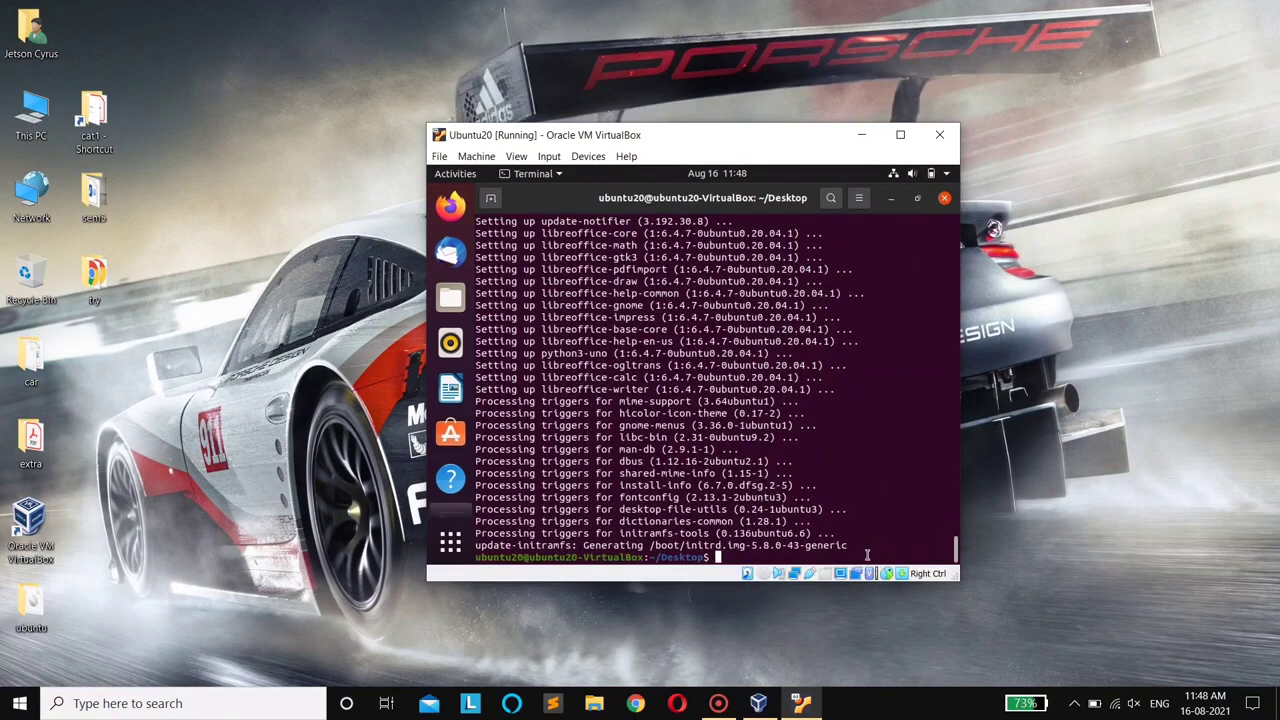
Step: Run sudo apt install build-essential dkms linux-headers-$(uname -r), answer Y to continue, and close the terminal once it completes
{"action": "type", "text": "sudo apt install build-essential dkms"}
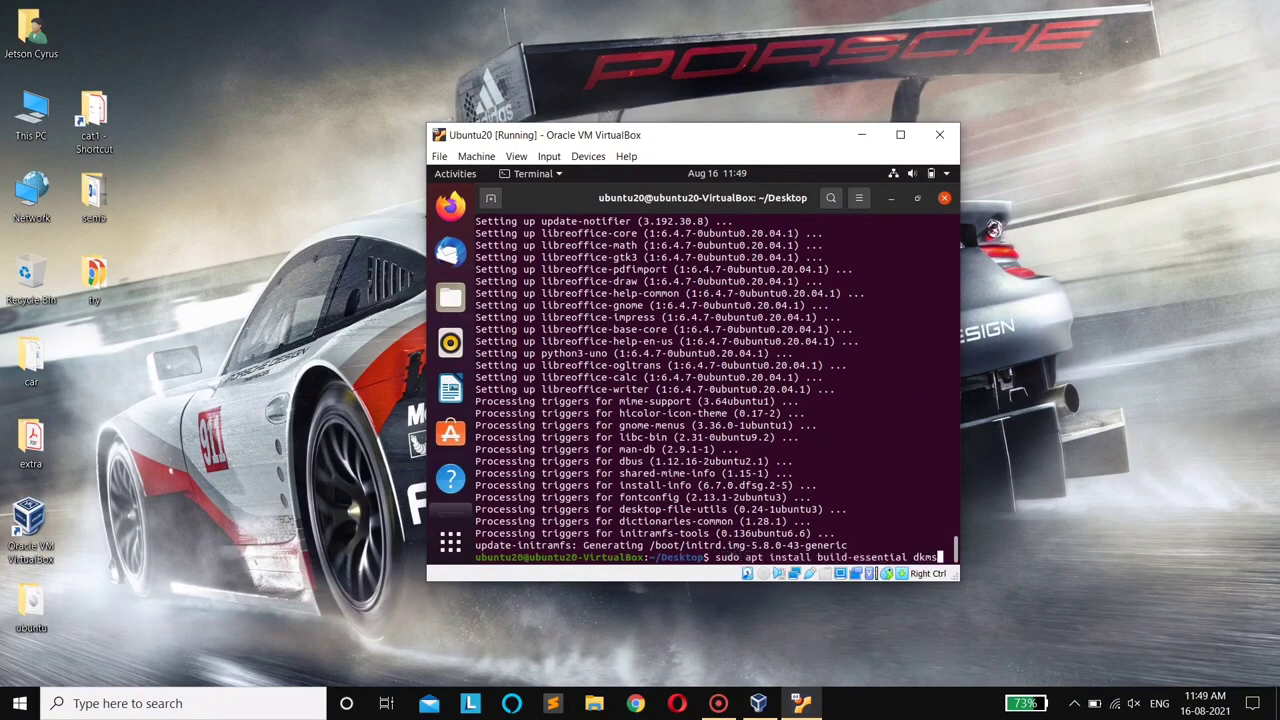
{"action": "type", "text": " linux-headers-$(uname -r)"}
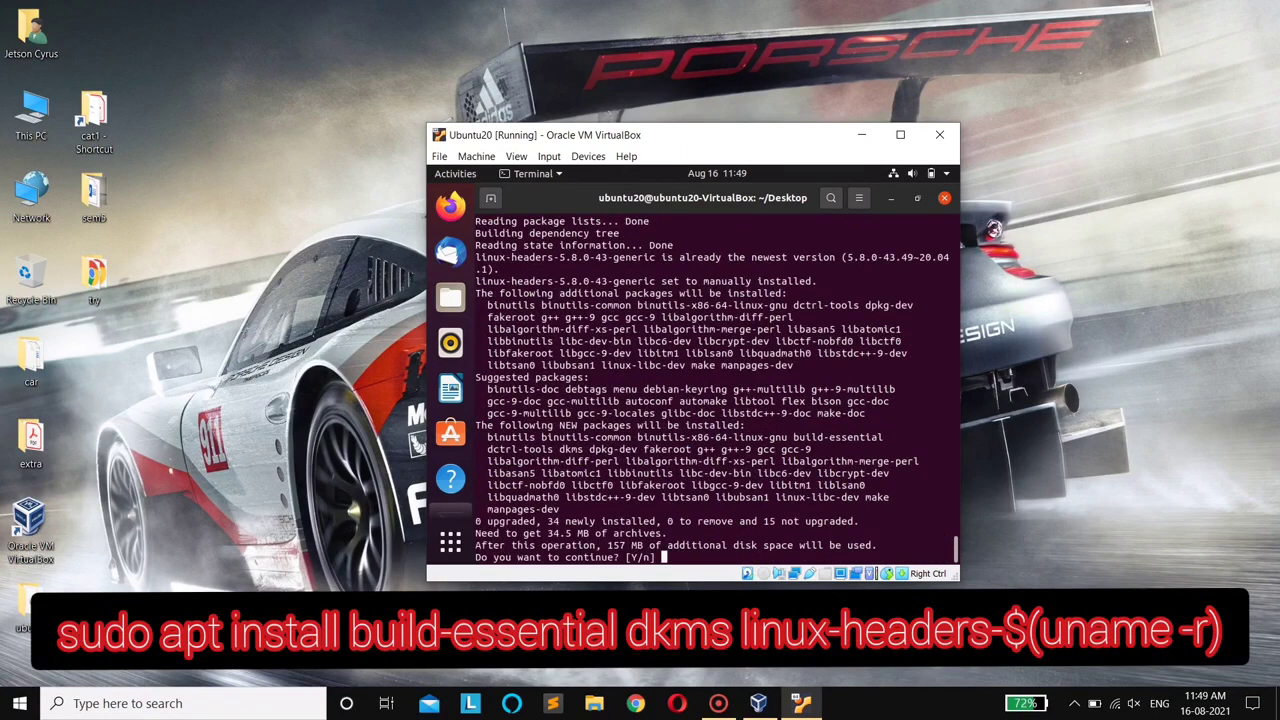
{"action": "type", "text": "Y"}
{"action": "key", "text": "Return"}
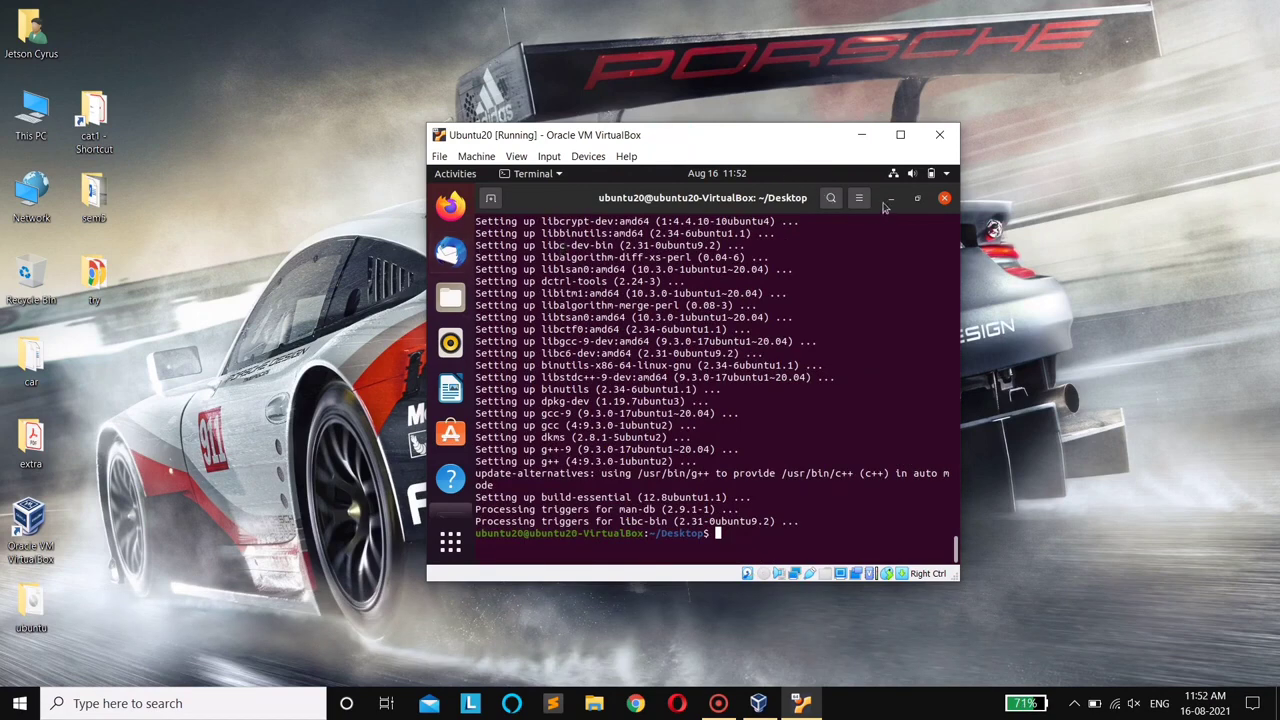
{"action": "left_click", "coordinate": [945, 199]}
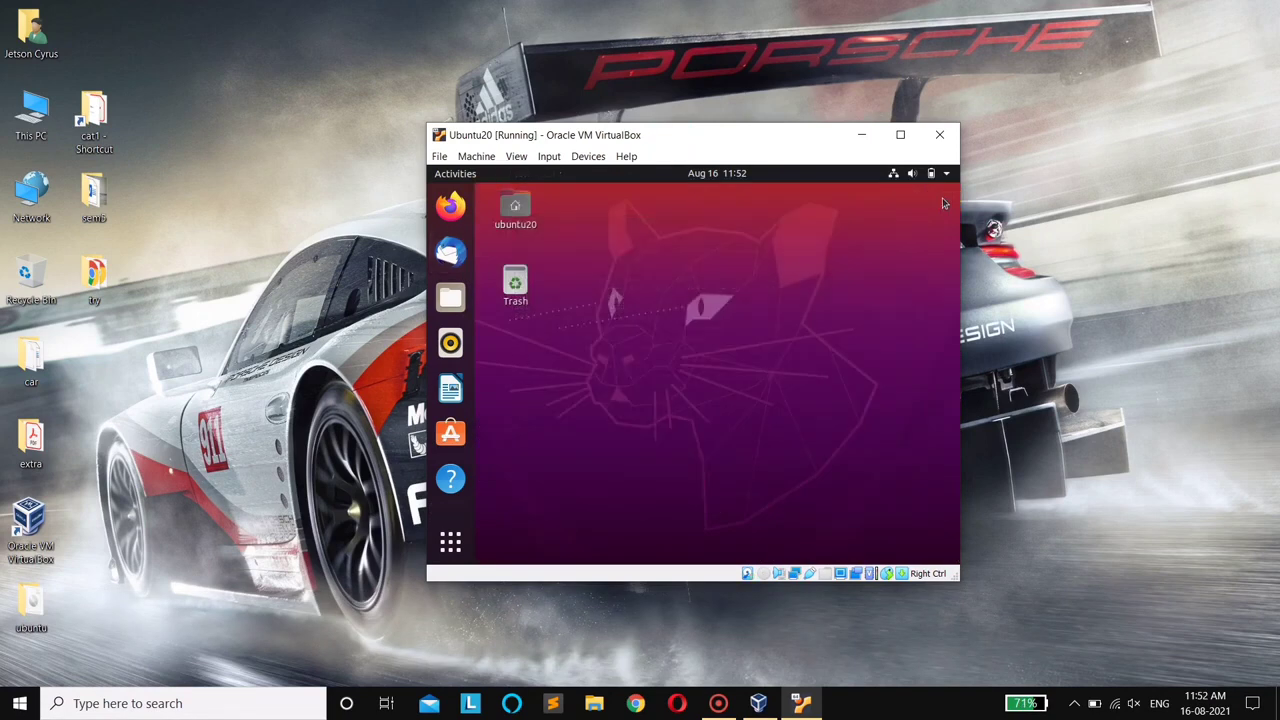
Step: Insert the Guest Additions CD image into the running Ubuntu20 machine and run its installer, authenticating with the account password
{"action": "left_click", "coordinate": [588, 156]}
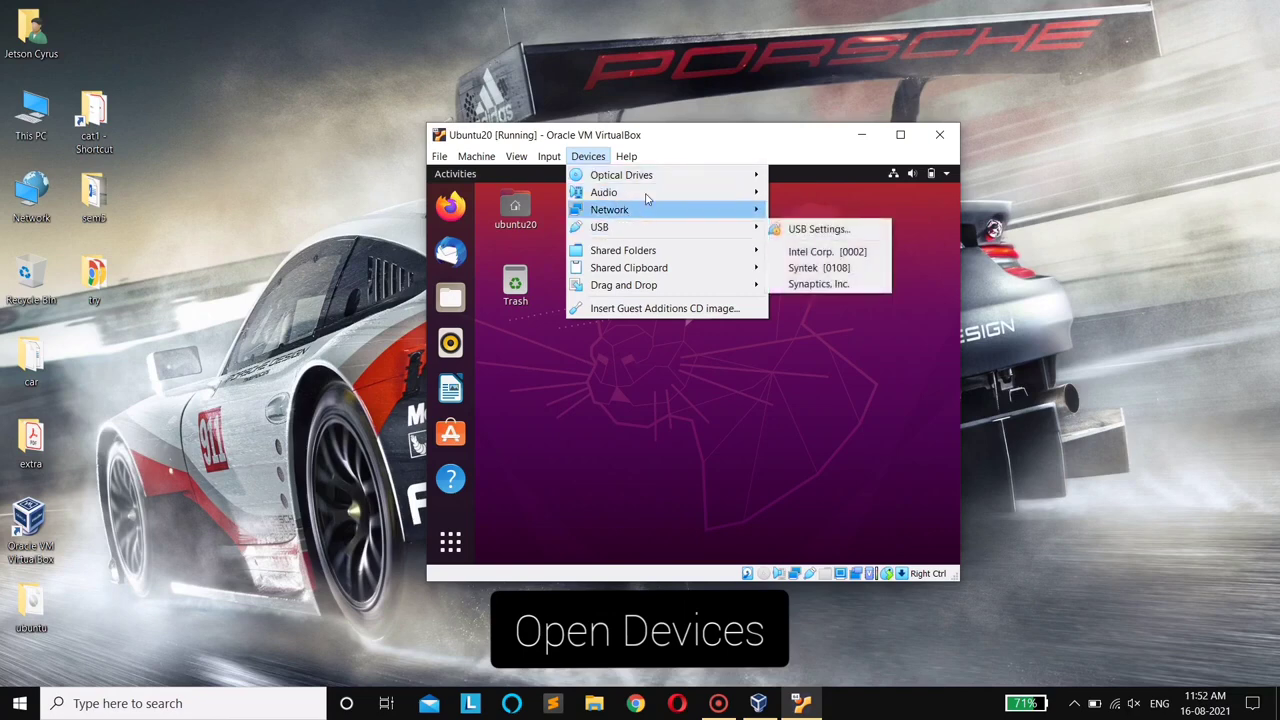
{"action": "left_click", "coordinate": [659, 310]}
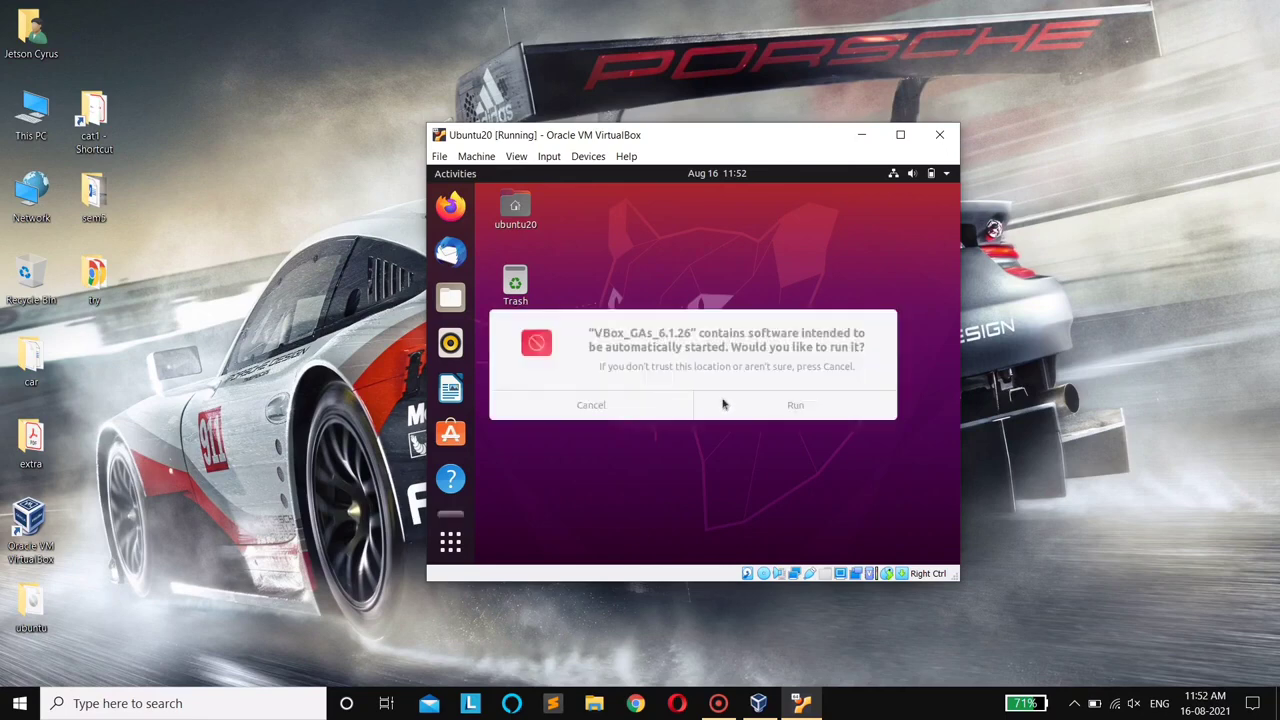
{"action": "left_click", "coordinate": [787, 406]}
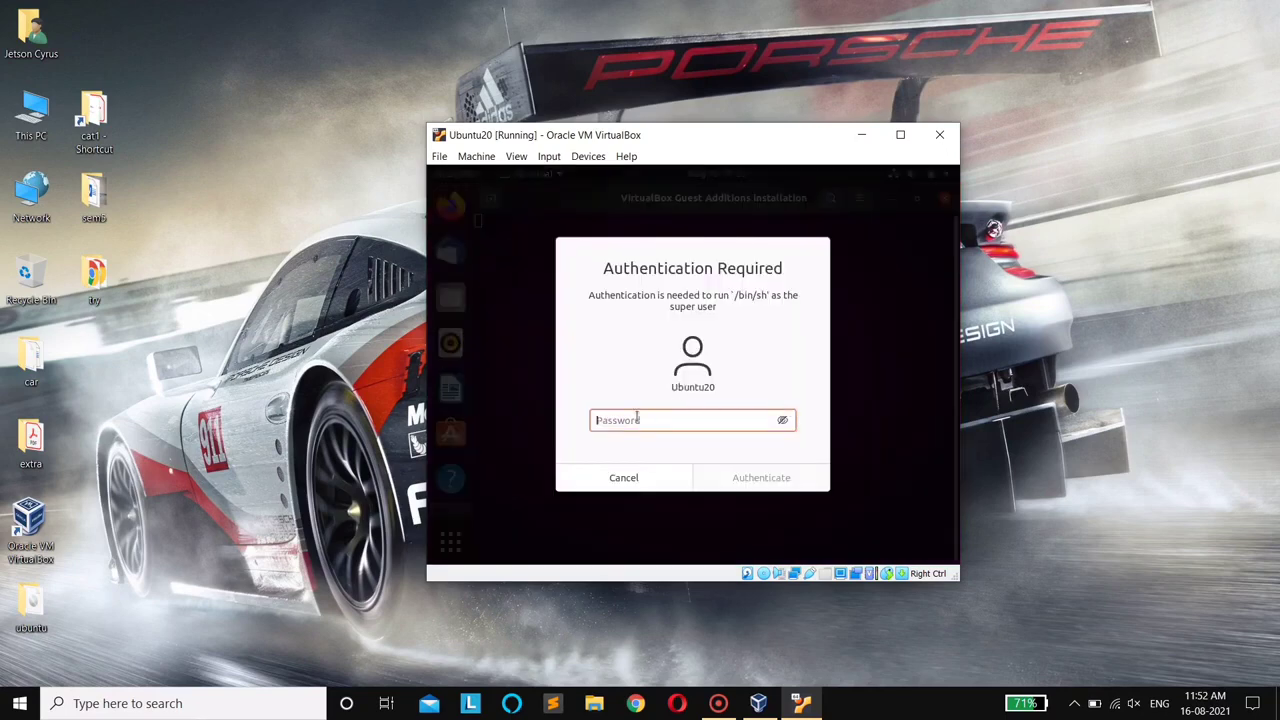
{"action": "type", "text": "*"}
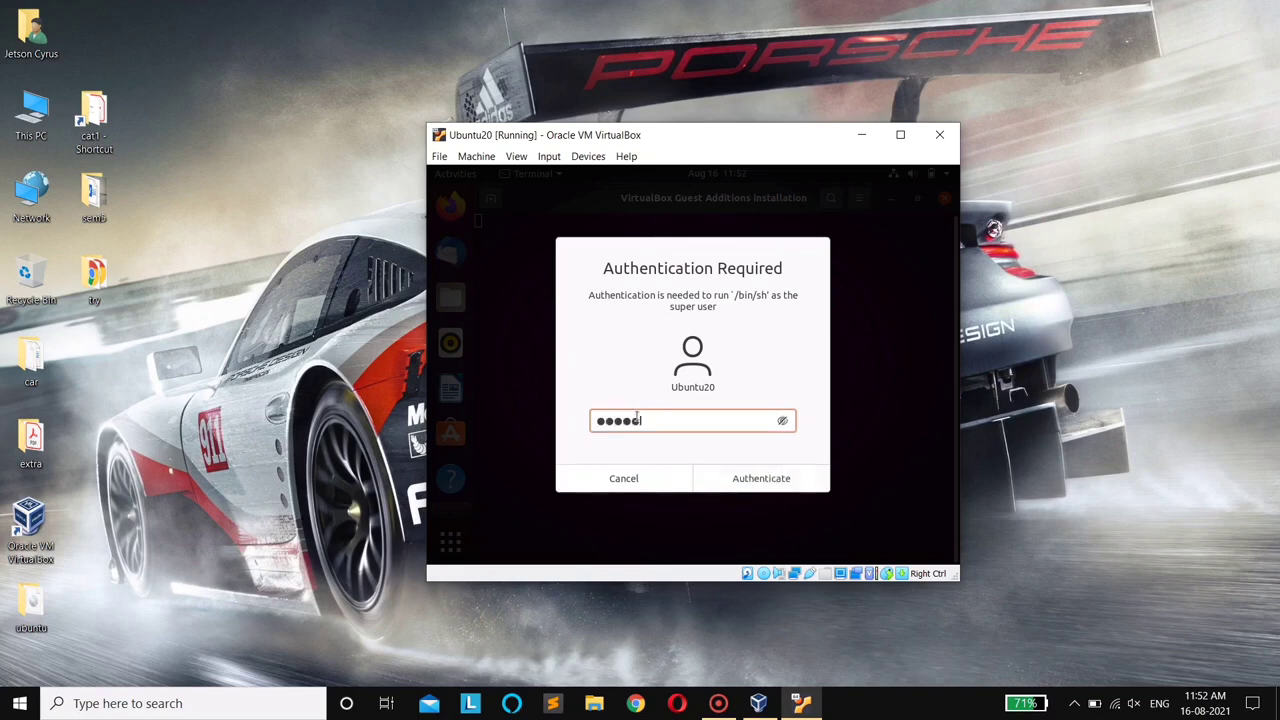
{"action": "left_click", "coordinate": [737, 480]}
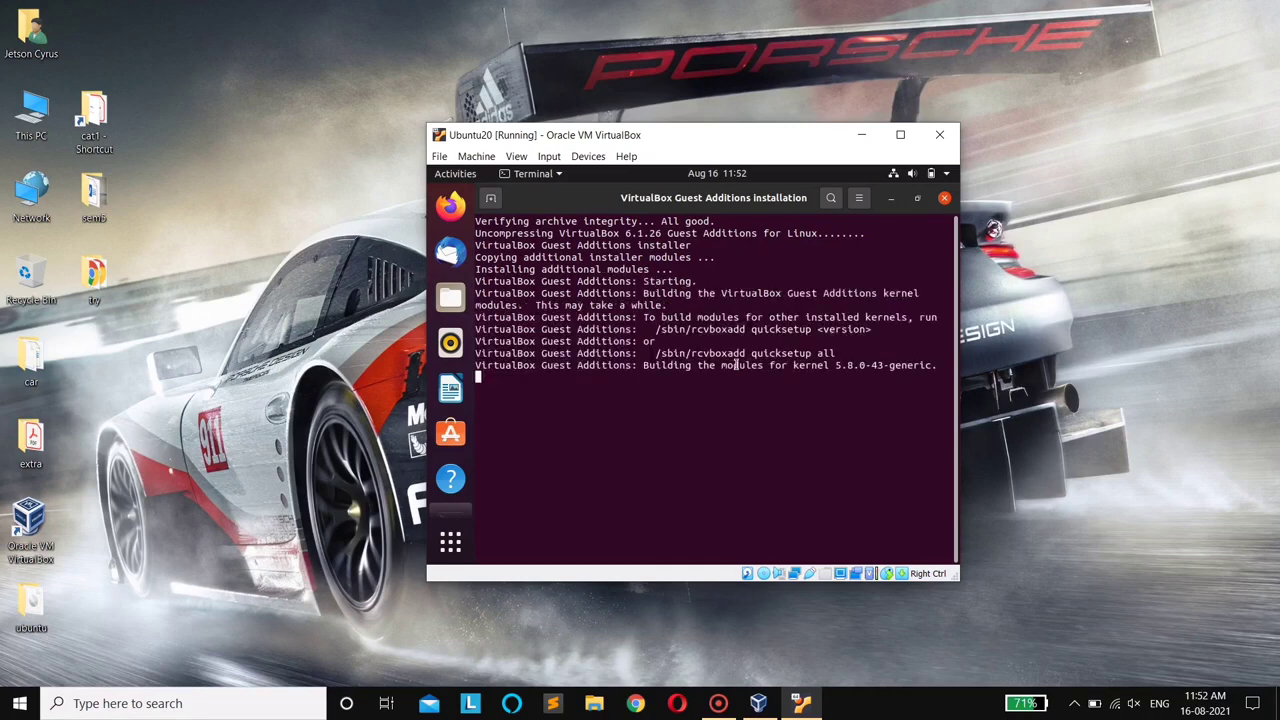
{"action": "key", "text": "Return"}
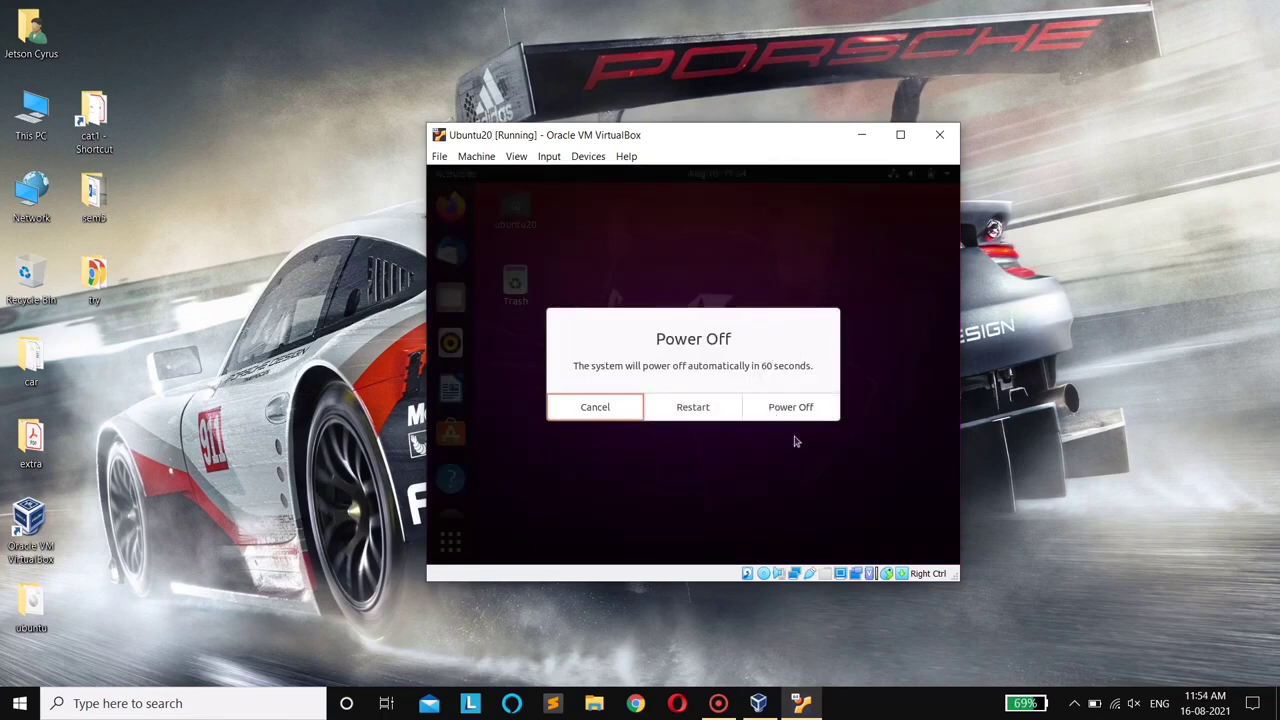
Step: Power off Ubuntu and set both Shared Clipboard and Drag'n'Drop to Bidirectional in the Ubuntu20 machine's advanced general settings
{"action": "left_click", "coordinate": [792, 408]}
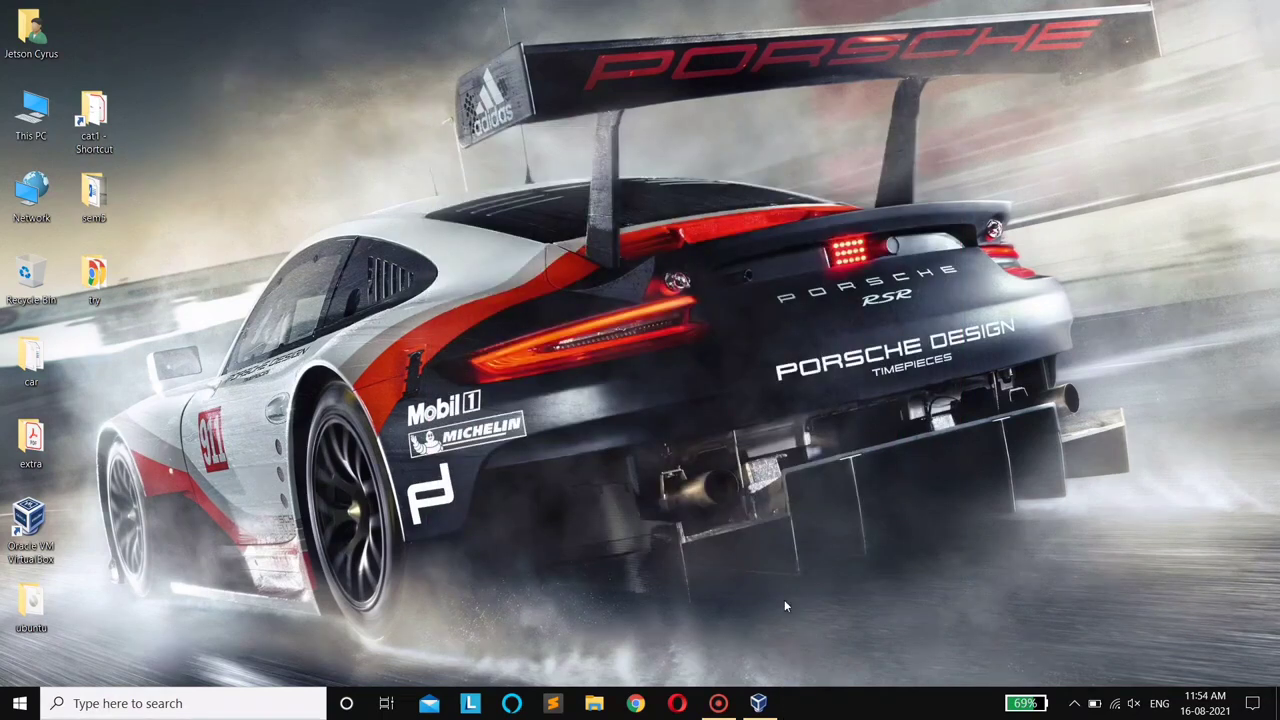
{"action": "left_click", "coordinate": [758, 703]}
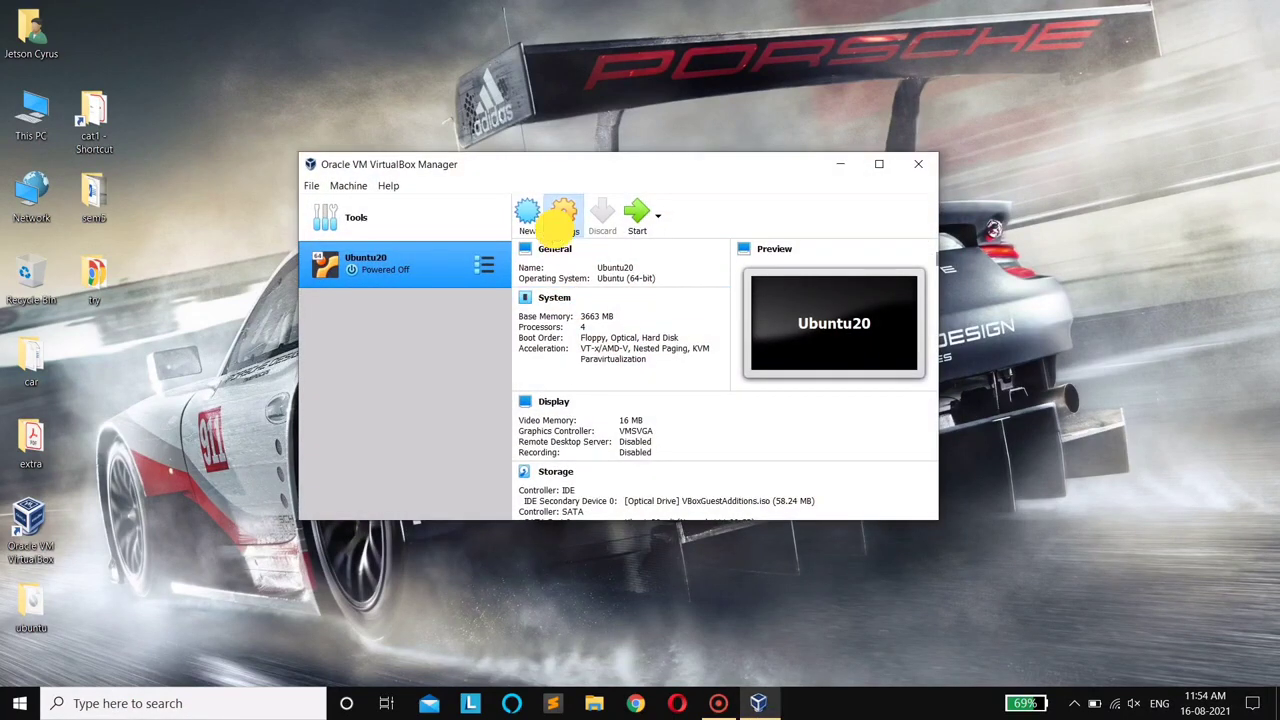
{"action": "left_click", "coordinate": [561, 220]}
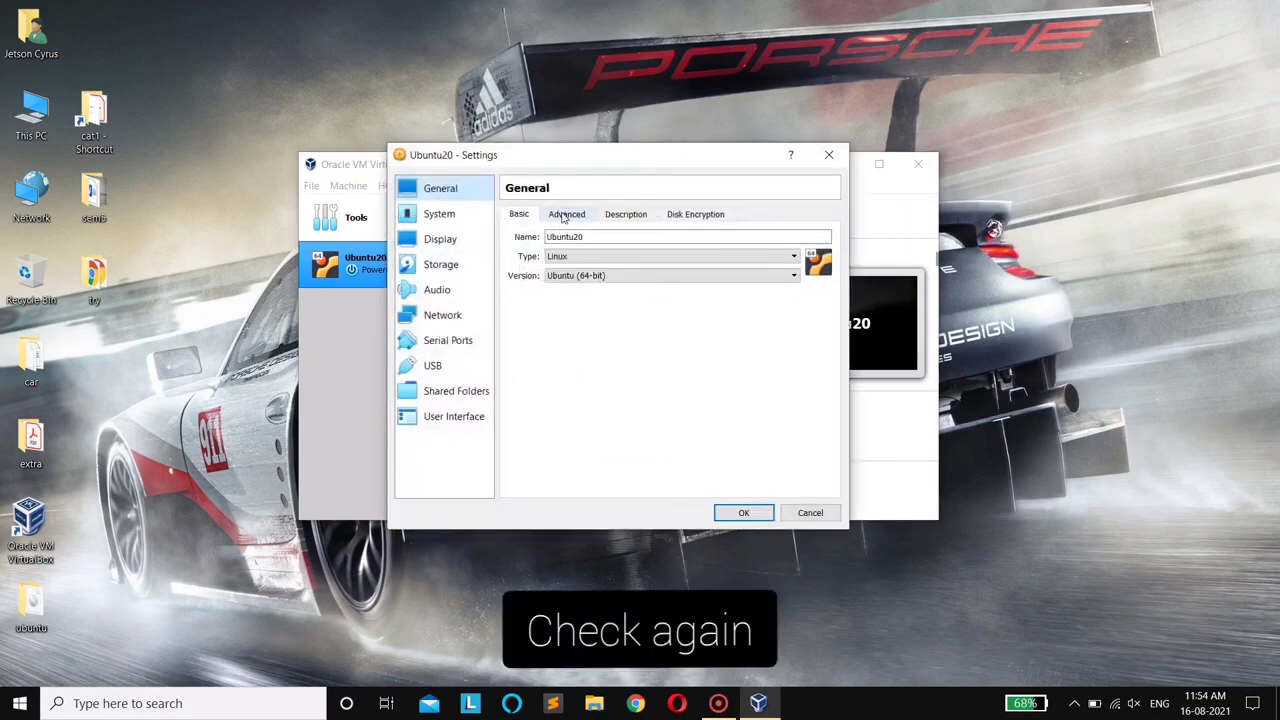
{"action": "left_click", "coordinate": [563, 218]}
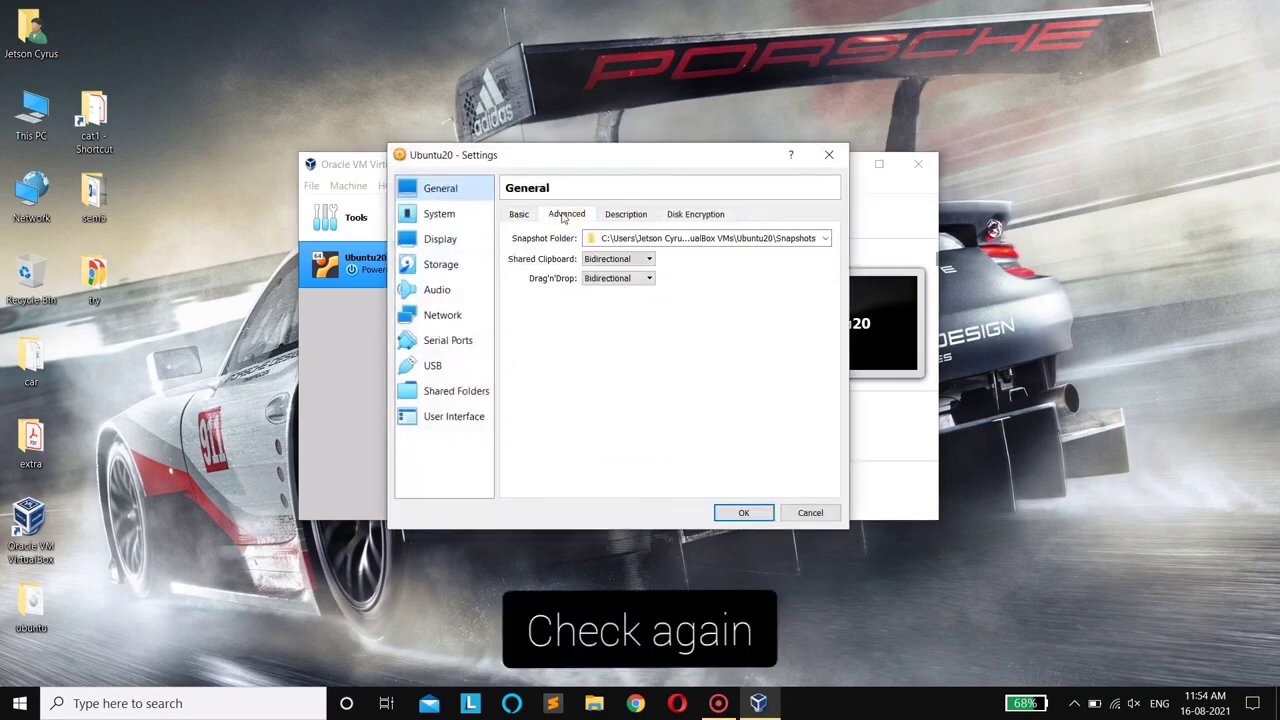
{"action": "left_click", "coordinate": [636, 260]}
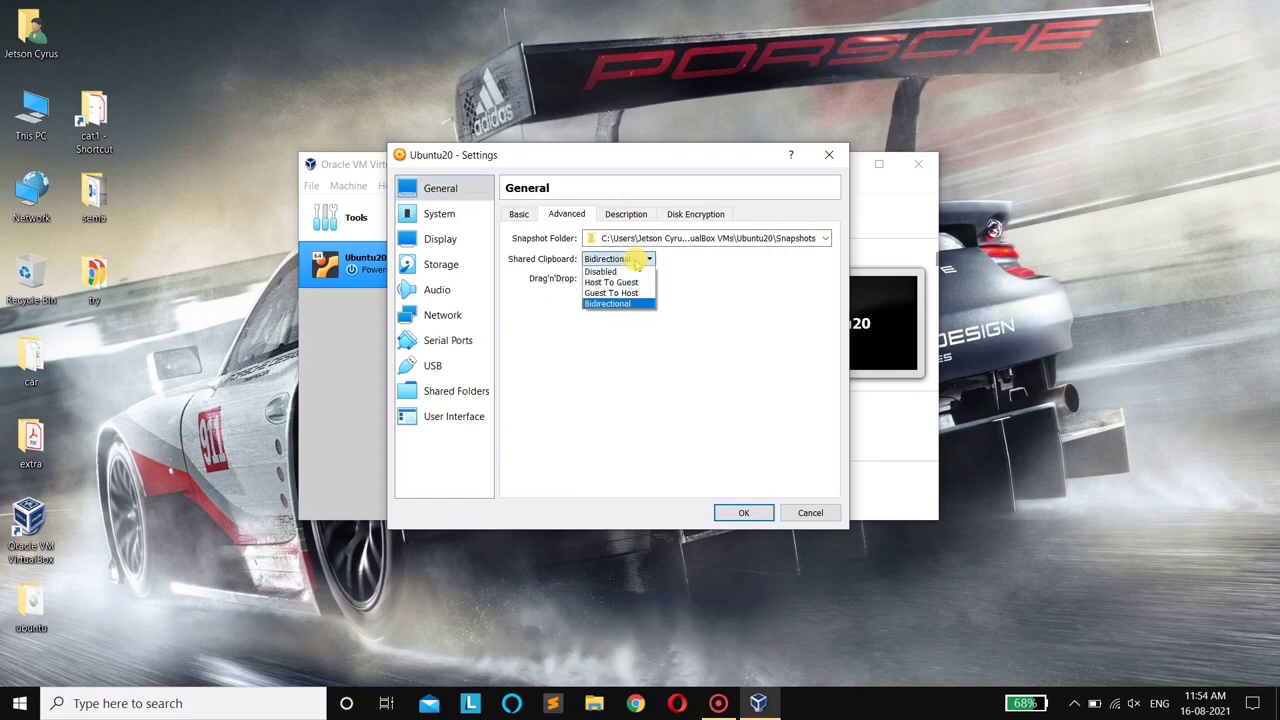
{"action": "left_click", "coordinate": [612, 304]}
{"action": "left_click", "coordinate": [595, 280]}
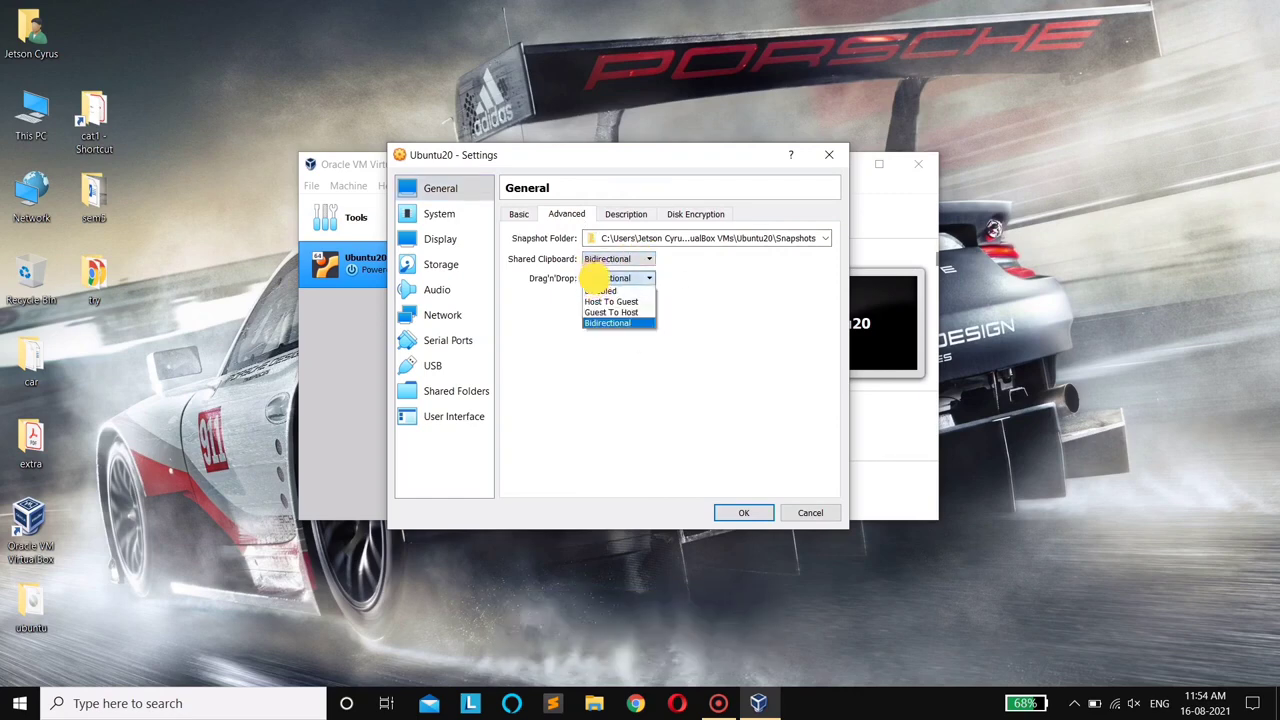
{"action": "left_click", "coordinate": [593, 321]}
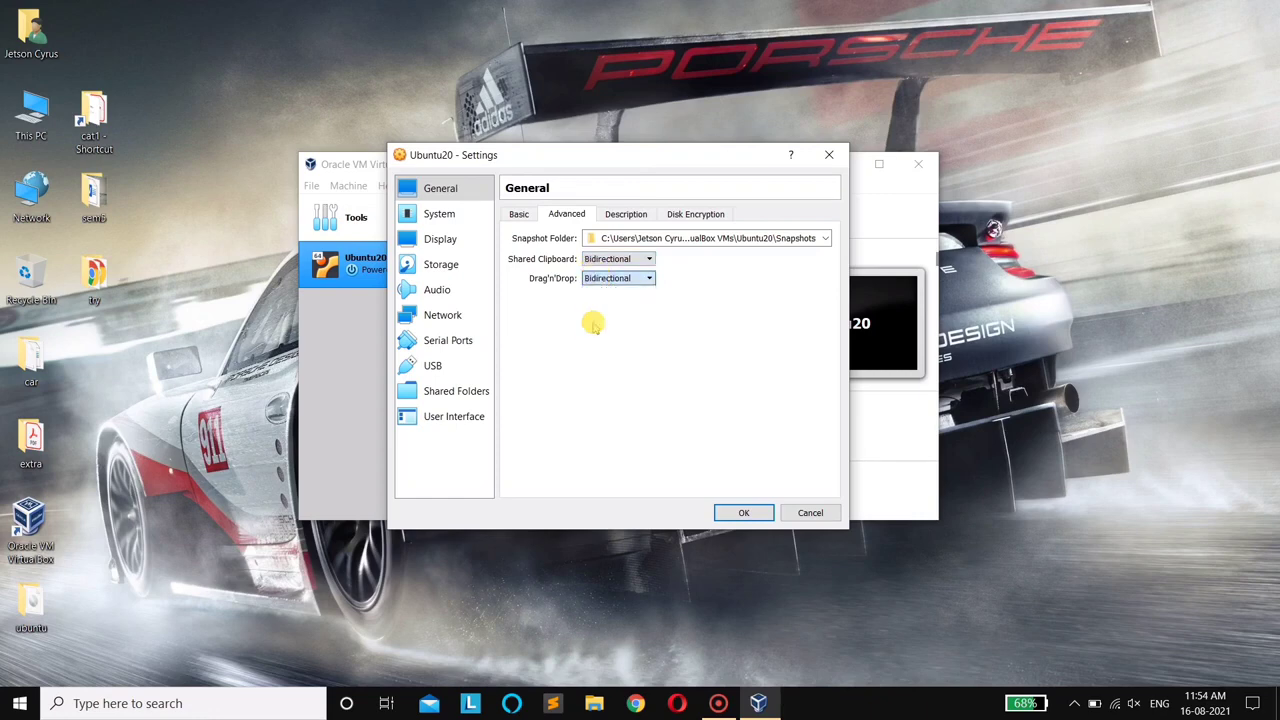
Step: Review the machine's Description, Disk Encryption and Advanced general settings, and save the settings
{"action": "left_click", "coordinate": [727, 318]}
{"action": "left_click", "coordinate": [626, 214]}
{"action": "left_click", "coordinate": [676, 214]}
{"action": "left_click", "coordinate": [566, 214]}
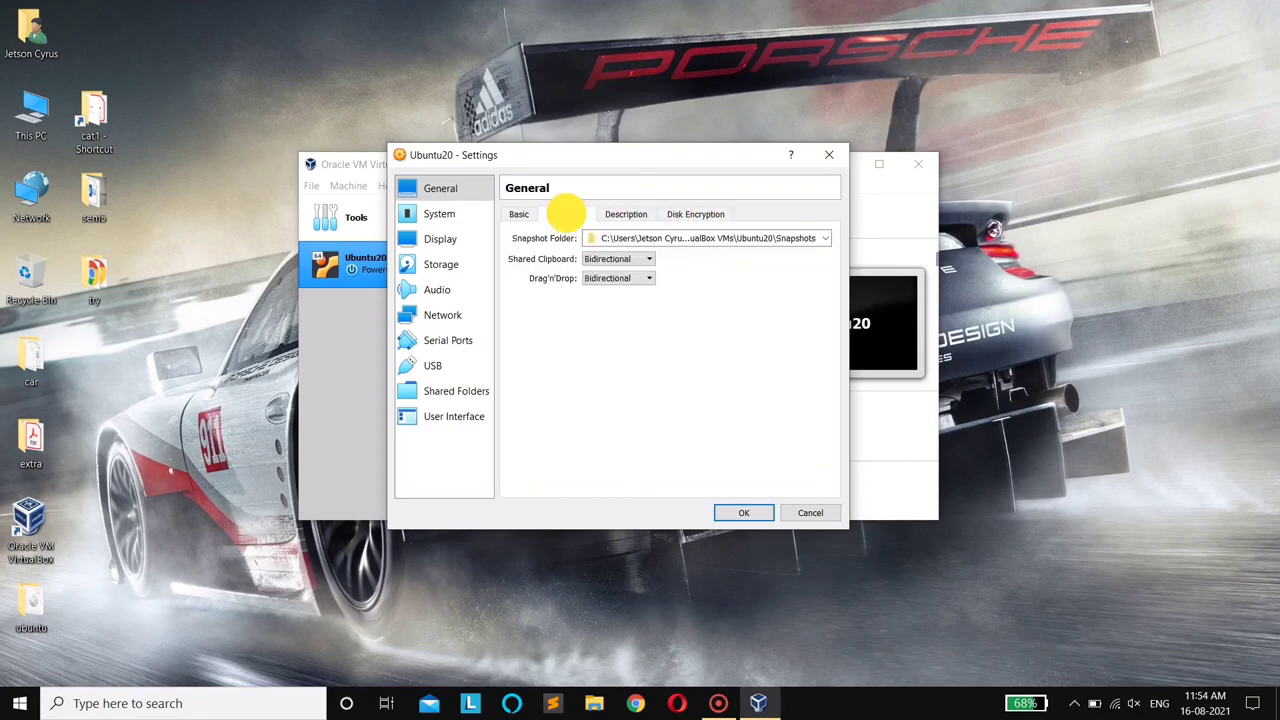
{"action": "left_click", "coordinate": [740, 514]}
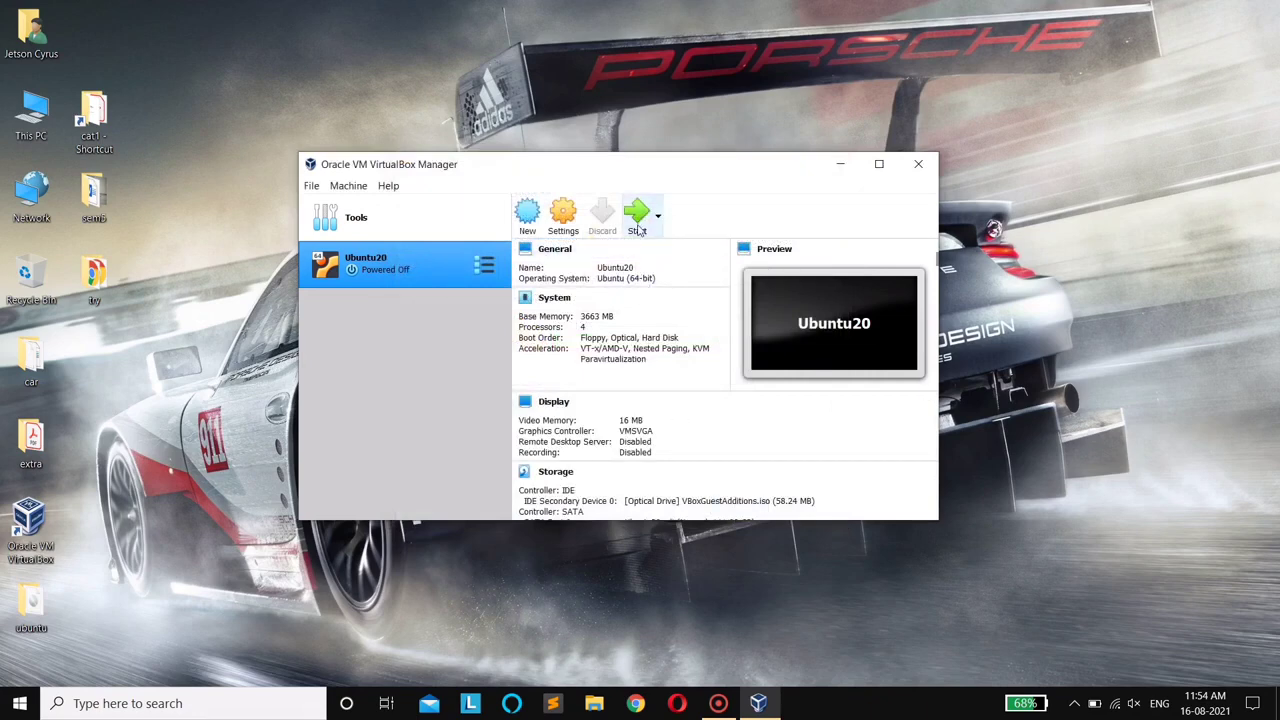
Step: Start the Ubuntu20 machine, move its window over the manager, and dismiss the keyboard capture and mouse integration notices
{"action": "left_click", "coordinate": [637, 222]}
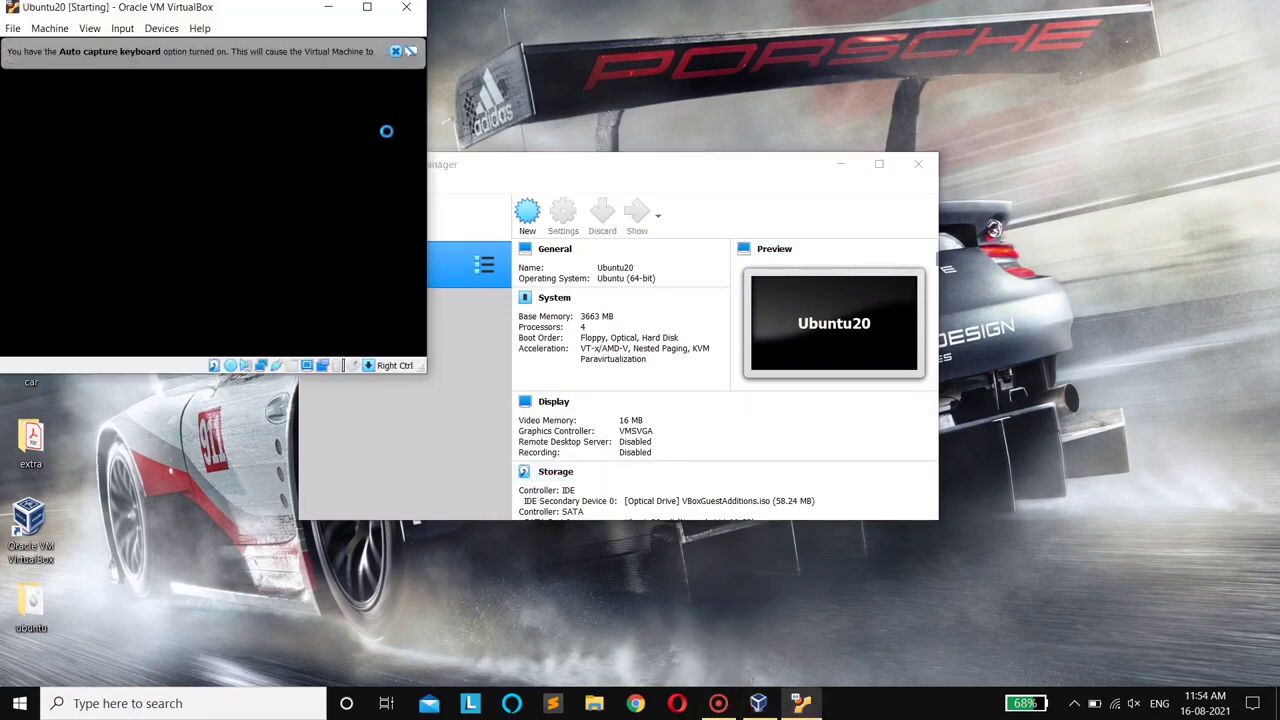
{"action": "left_click_drag", "start_coordinate": [250, 14], "coordinate": [658, 229]}
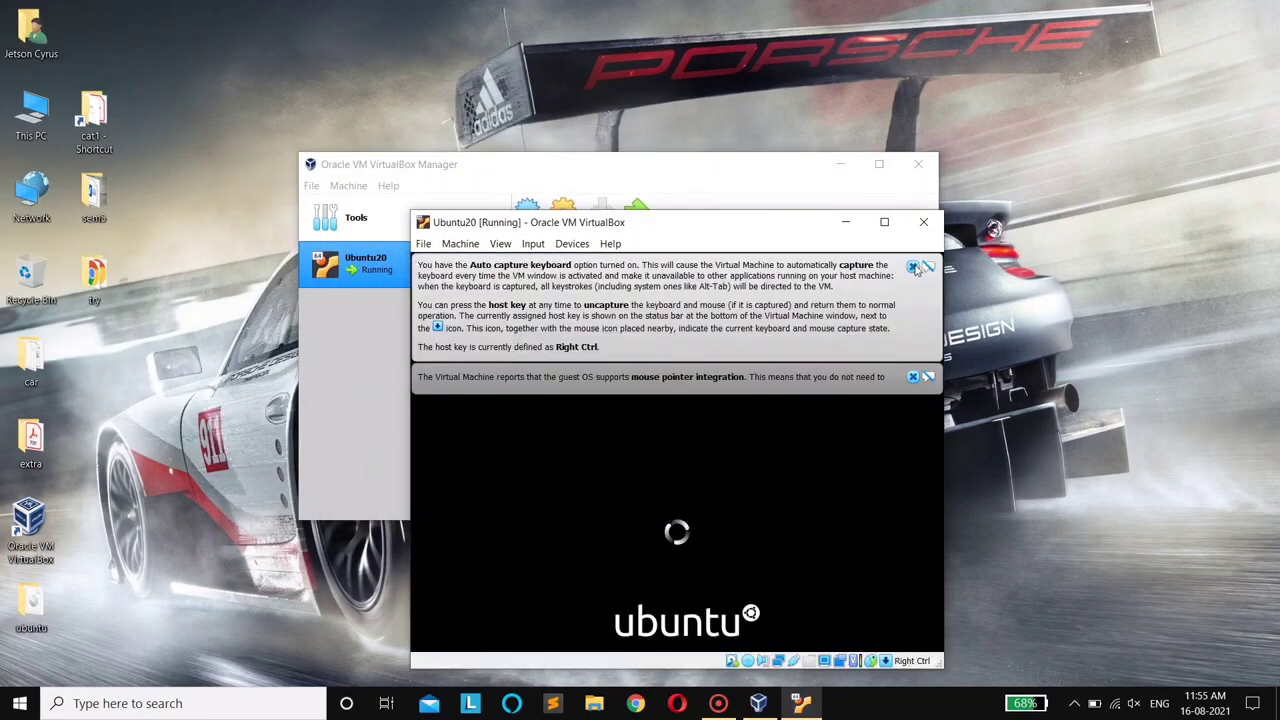
{"action": "left_click", "coordinate": [913, 267]}
{"action": "left_click", "coordinate": [913, 267]}
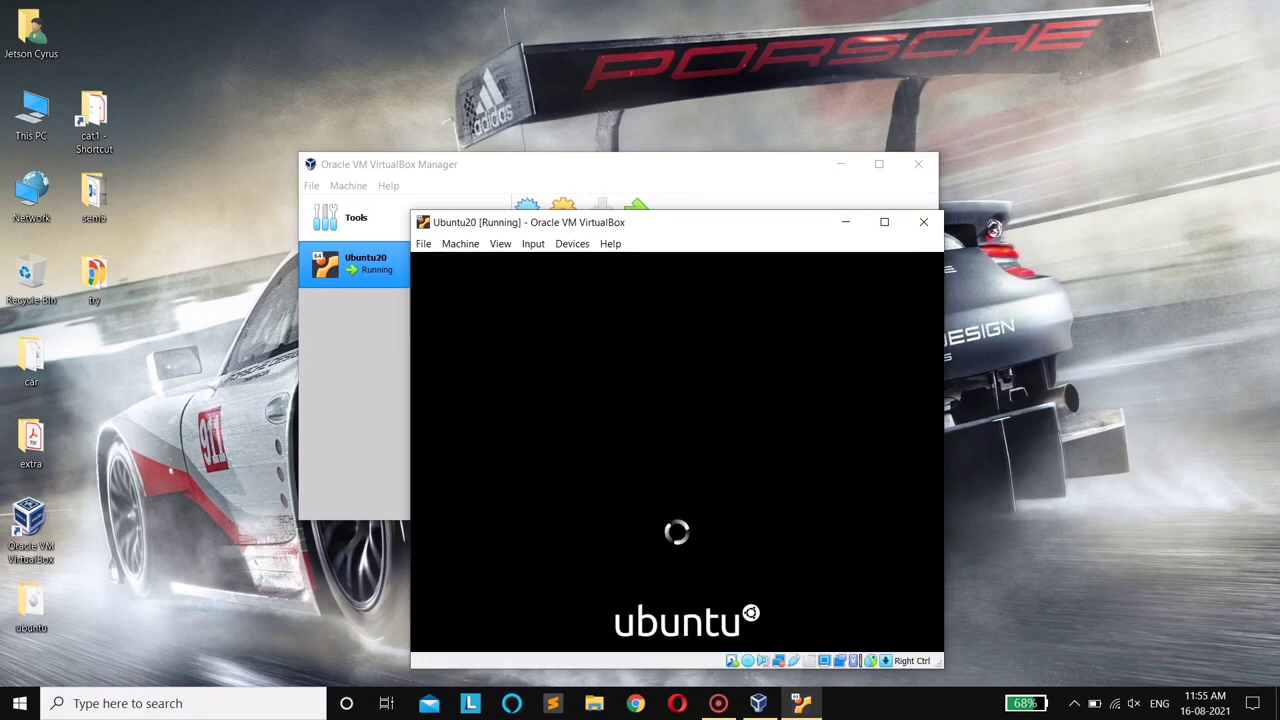
Step: Move the booting machine's window up toward the middle of the desktop and adjust its width to fit the guest display
{"action": "left_click_drag", "start_coordinate": [944, 589], "coordinate": [1034, 583]}
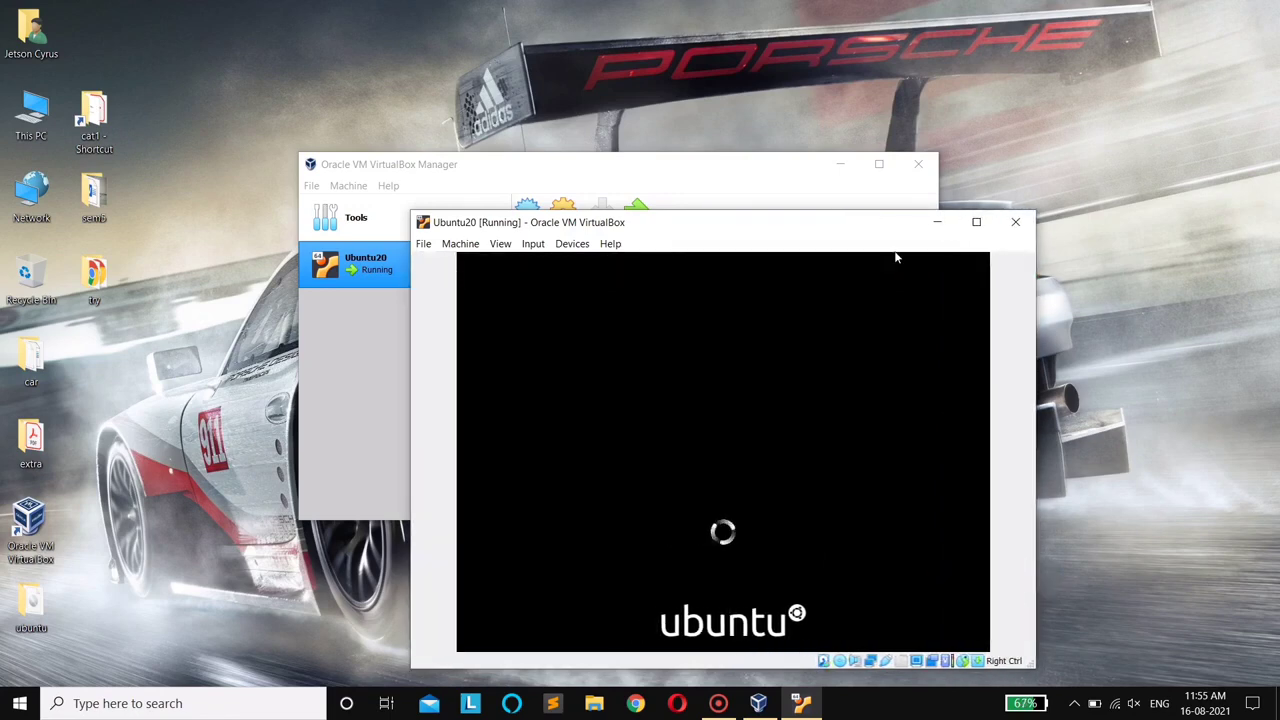
{"action": "left_click_drag", "start_coordinate": [846, 222], "coordinate": [767, 147]}
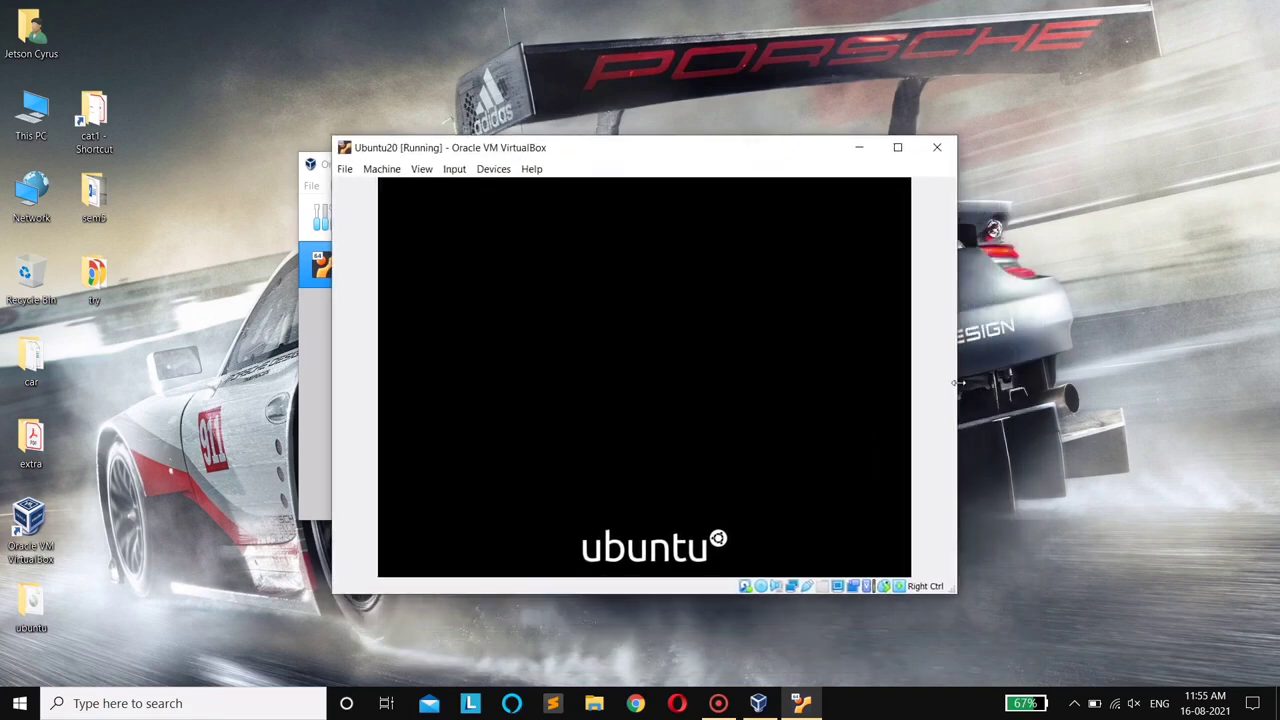
{"action": "left_click_drag", "start_coordinate": [958, 383], "coordinate": [877, 396]}
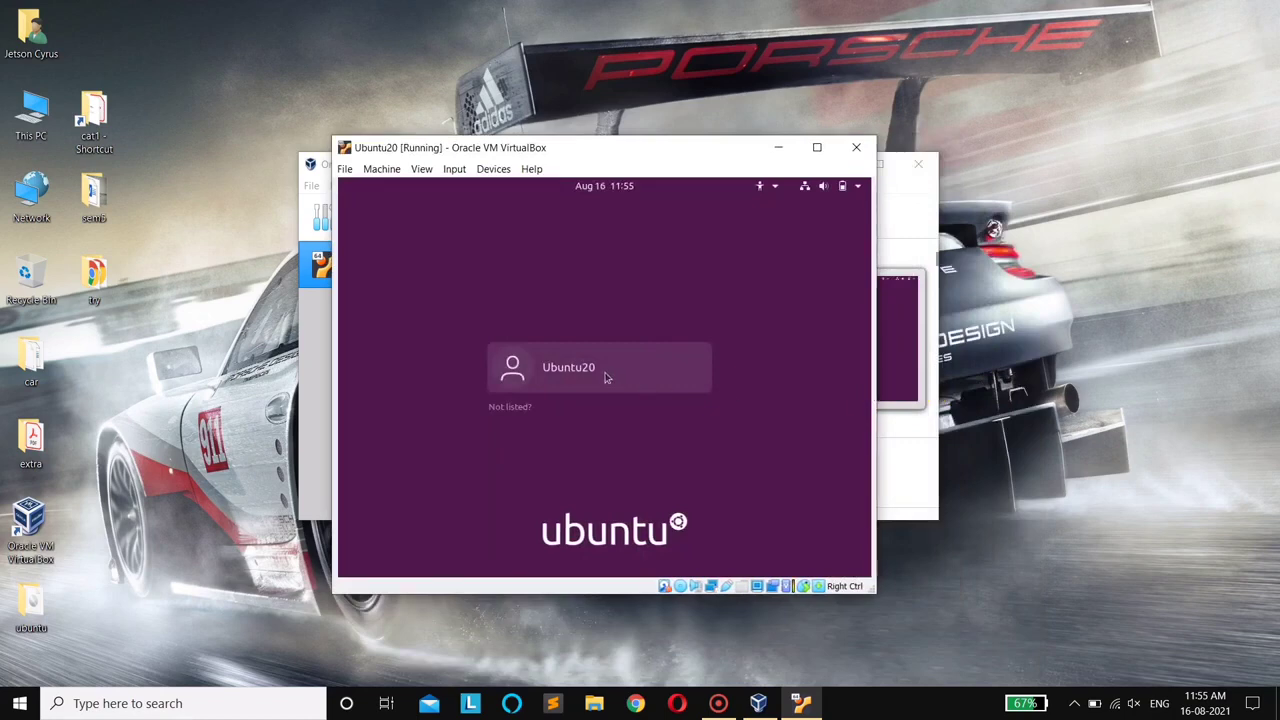
Step: Log in to the Ubuntu20 account with its password
{"action": "left_click", "coordinate": [605, 377]}
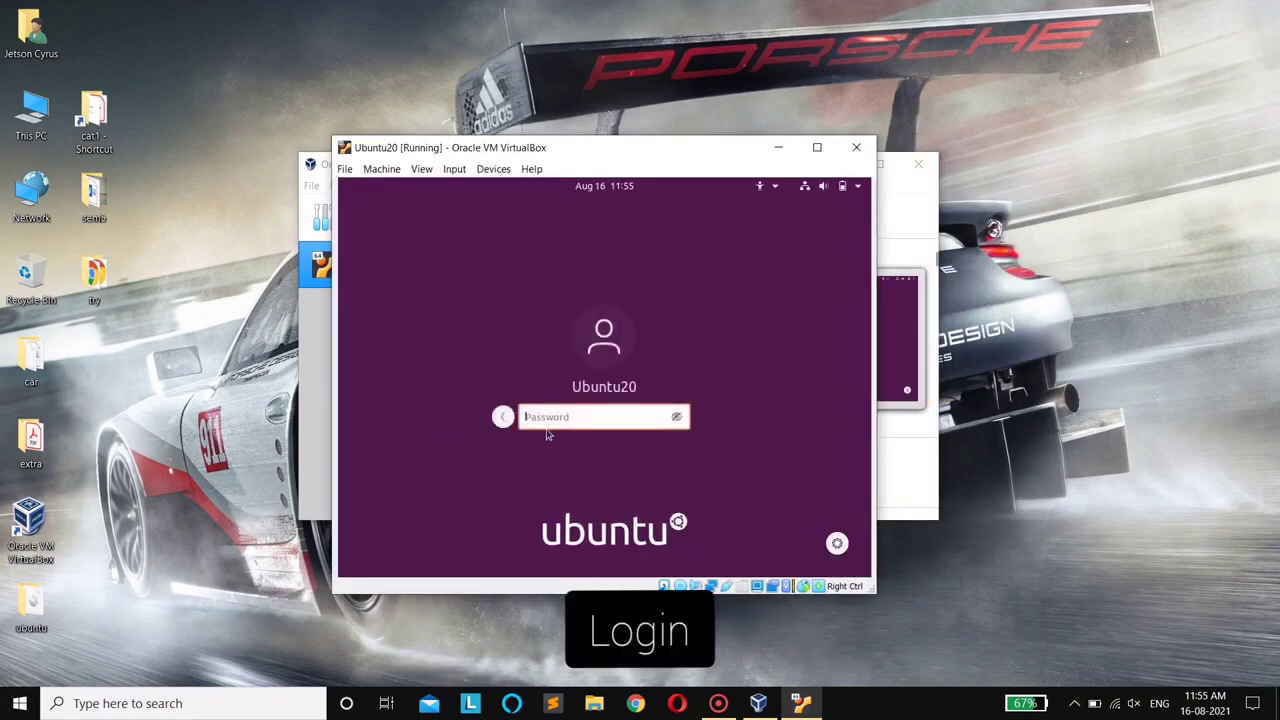
{"action": "type", "text": "•••••"}
{"action": "key", "text": "Return"}
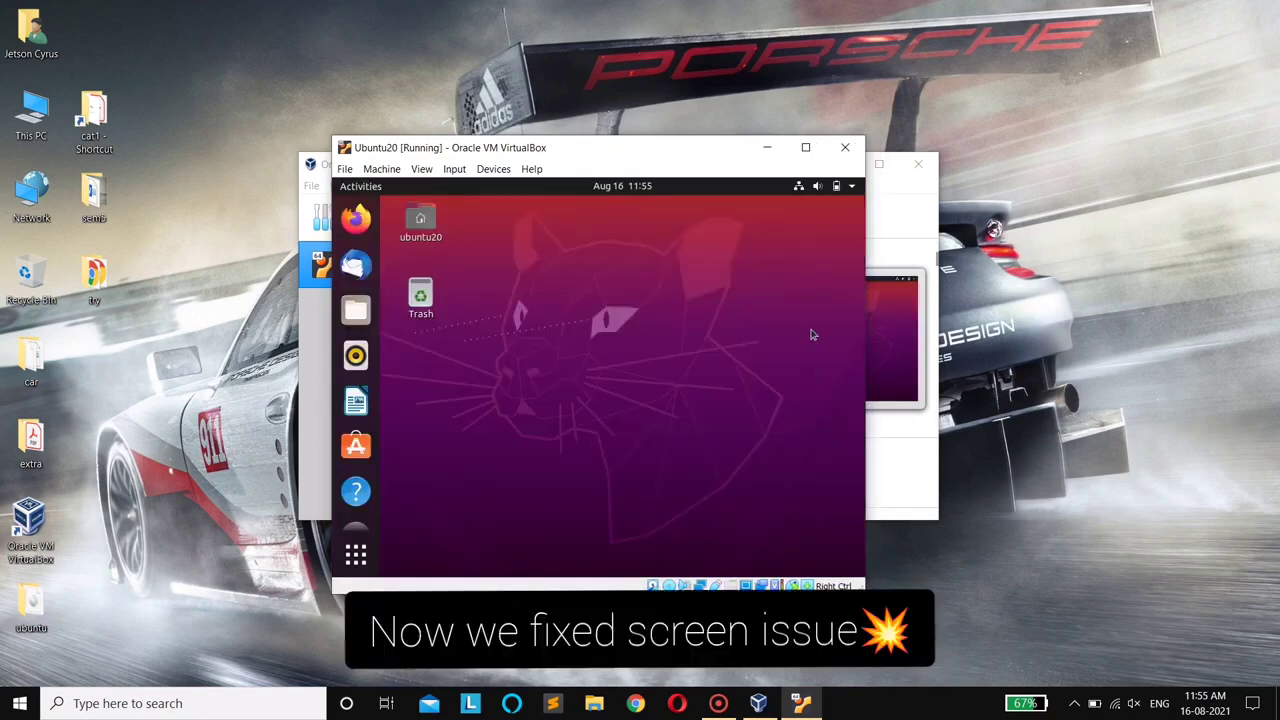
Step: Maximize the Ubuntu20 machine's window to check that the guest desktop fills it, and restore the window size
{"action": "left_click", "coordinate": [809, 148]}
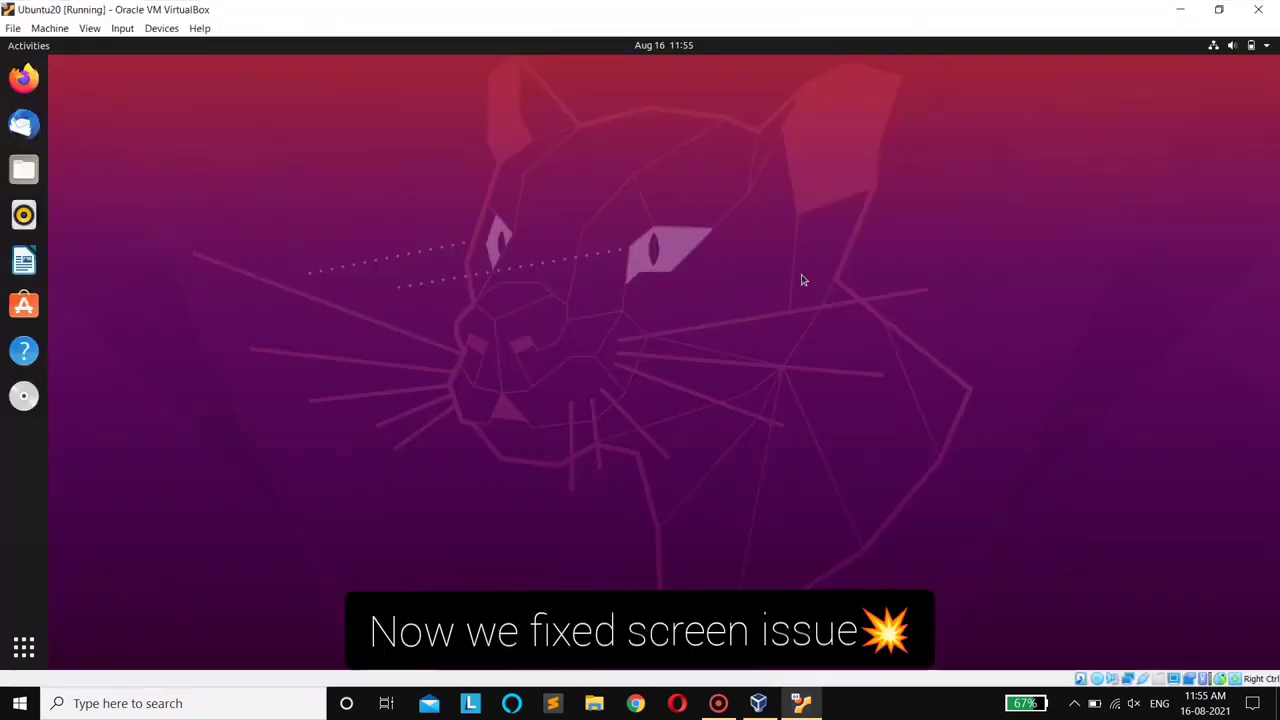
{"action": "left_click", "coordinate": [740, 343]}
{"action": "right_click", "coordinate": [622, 313]}
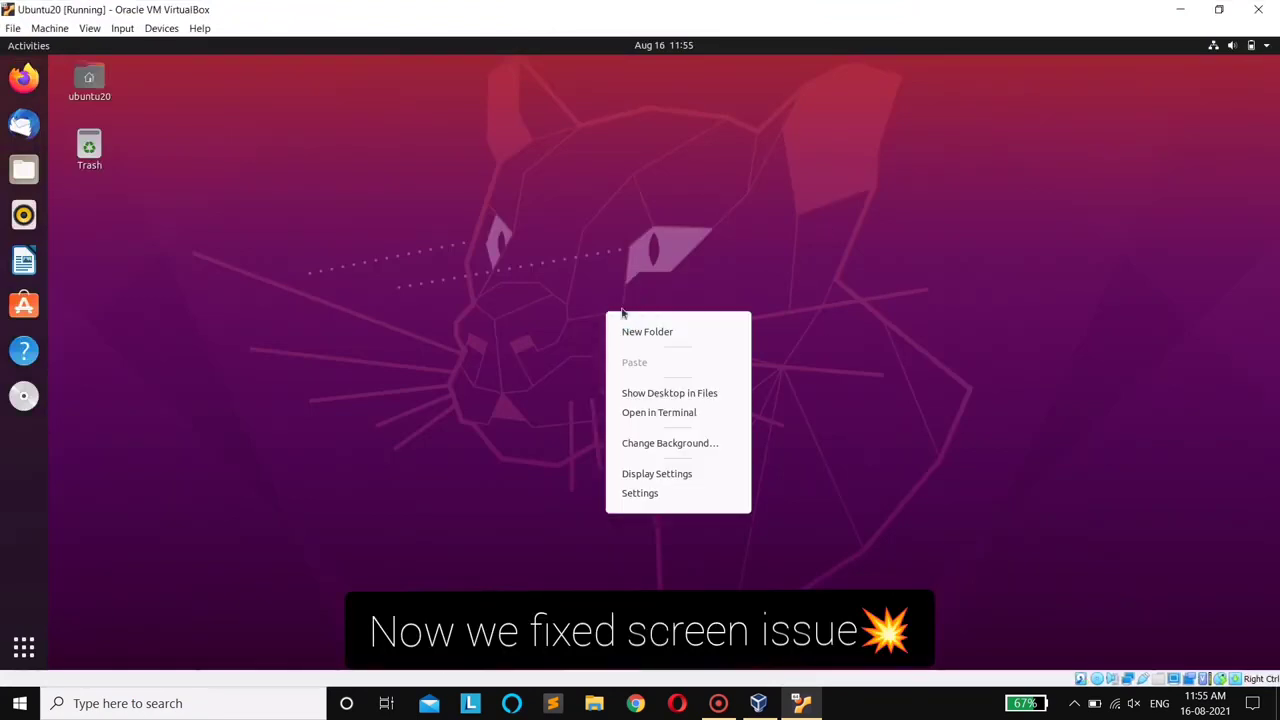
{"action": "left_click", "coordinate": [755, 284]}
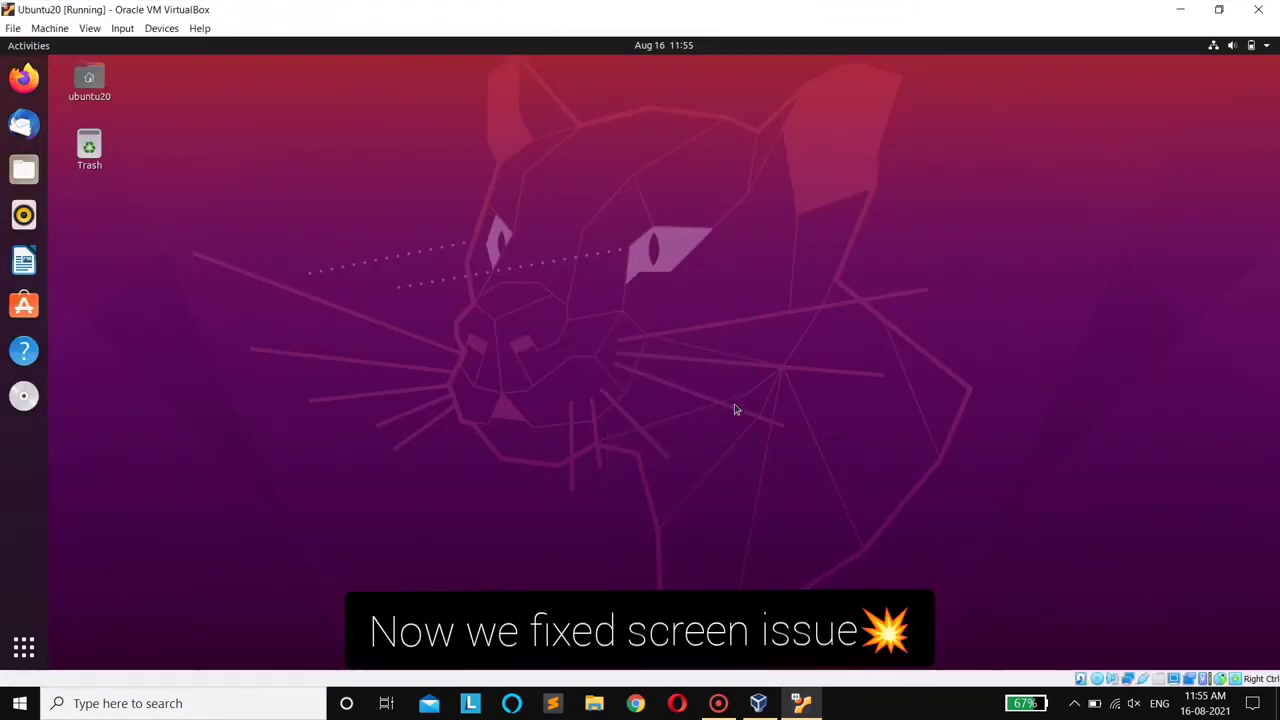
{"action": "left_click", "coordinate": [1219, 9]}
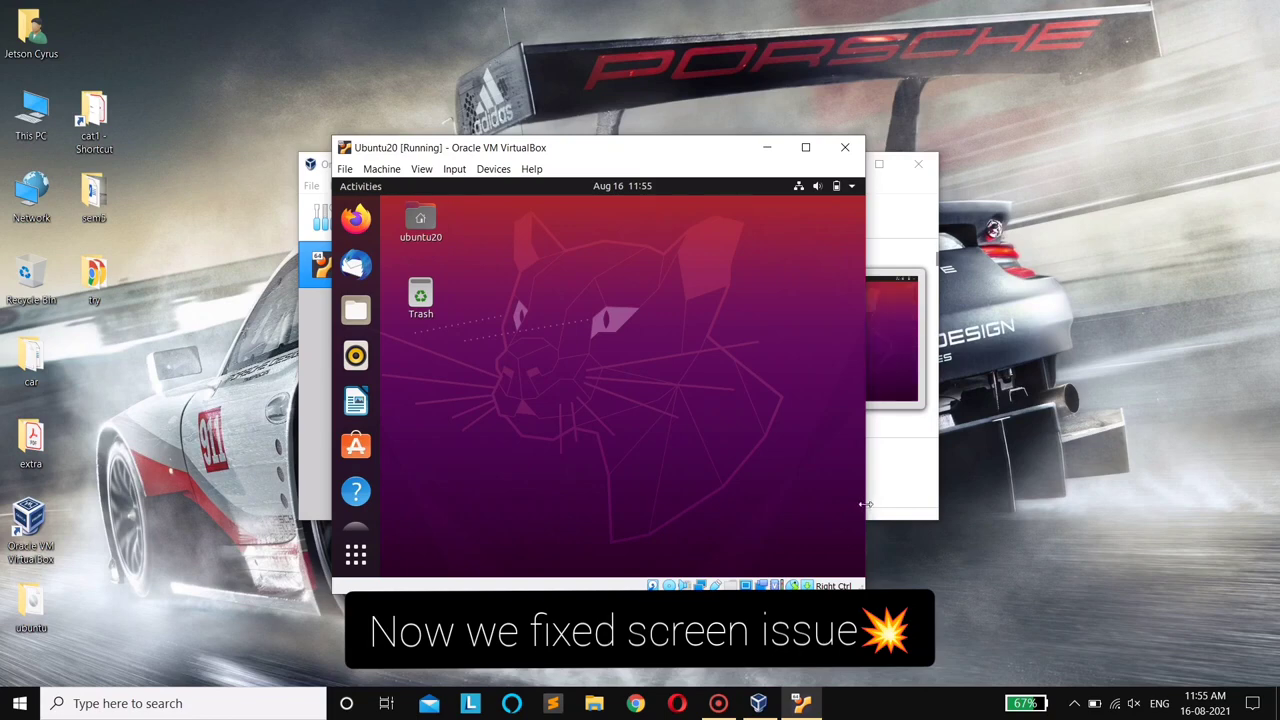
{"action": "left_click_drag", "start_coordinate": [865, 504], "coordinate": [865, 504]}
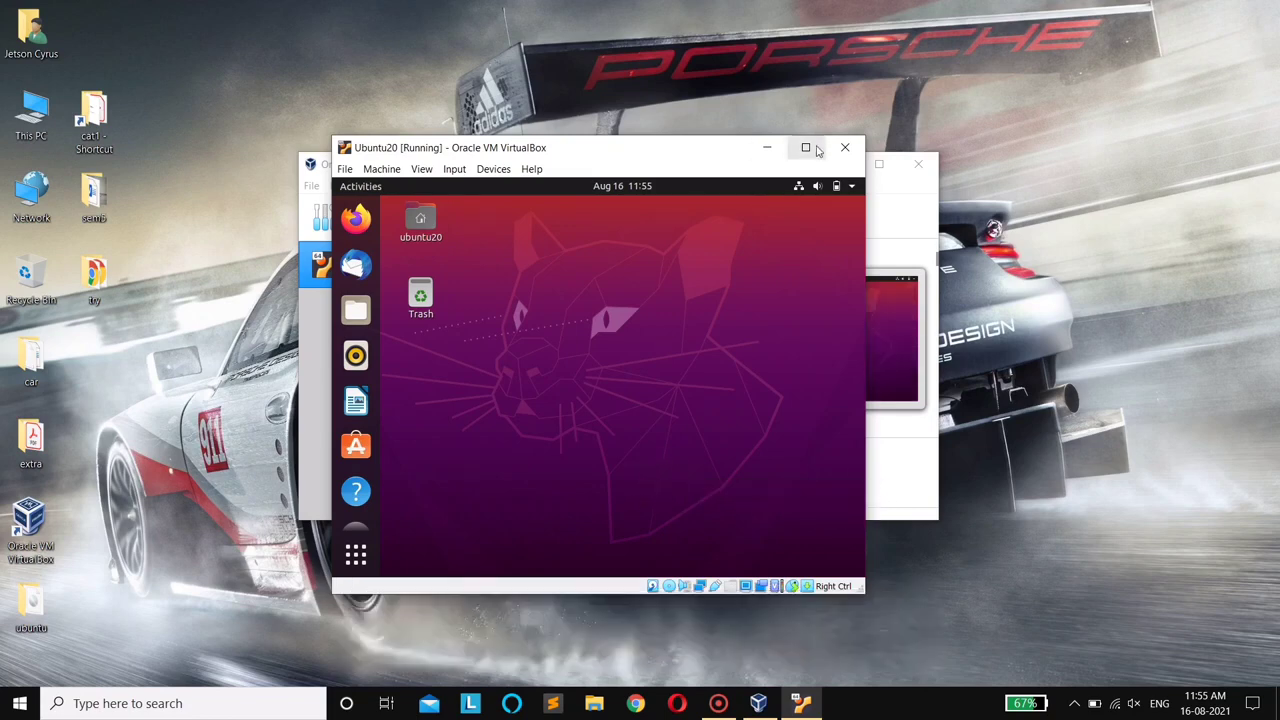
Step: Maximize the machine's window, open Firefox in Ubuntu, and close the Mozilla privacy tab
{"action": "left_click", "coordinate": [806, 147]}
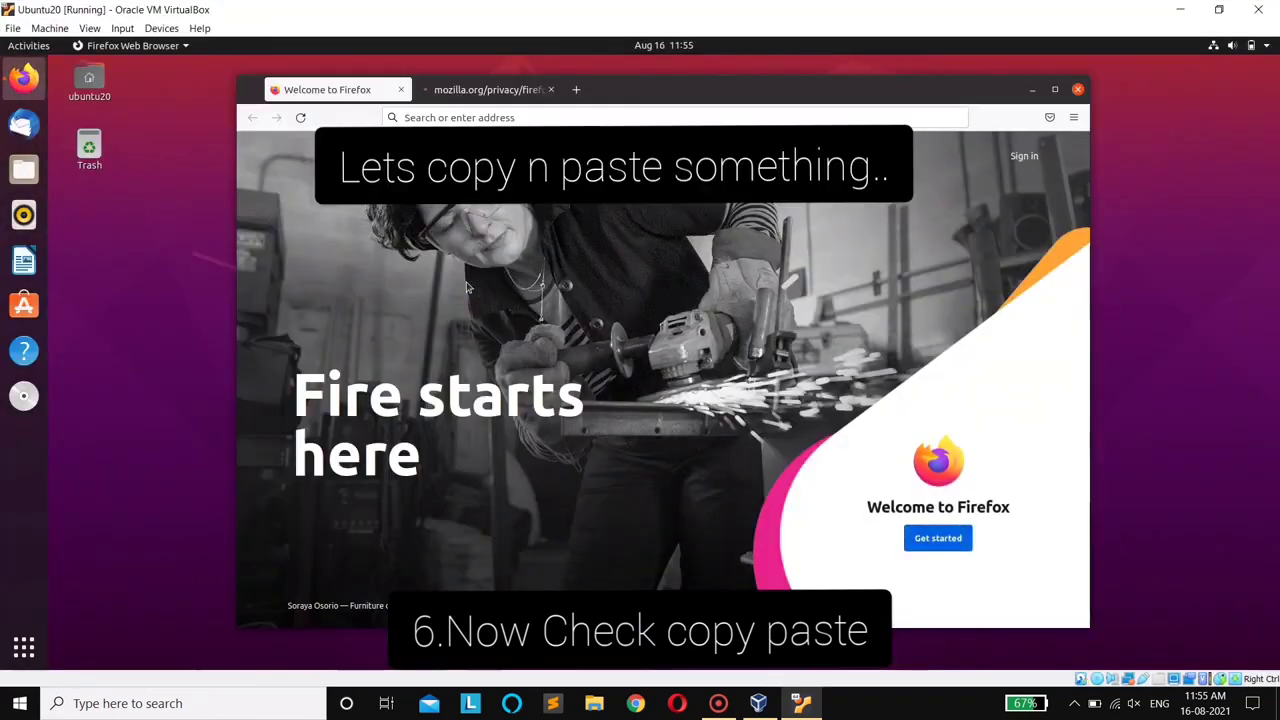
{"action": "left_click", "coordinate": [460, 117]}
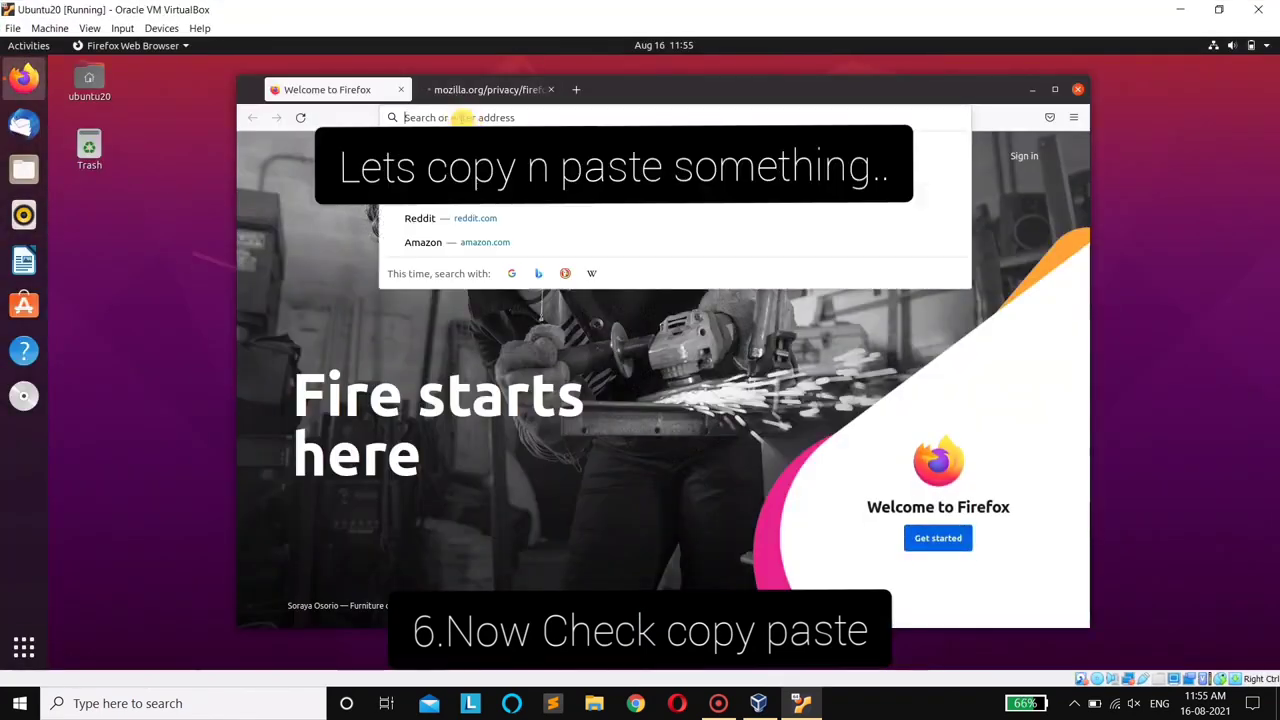
{"action": "left_click", "coordinate": [550, 89]}
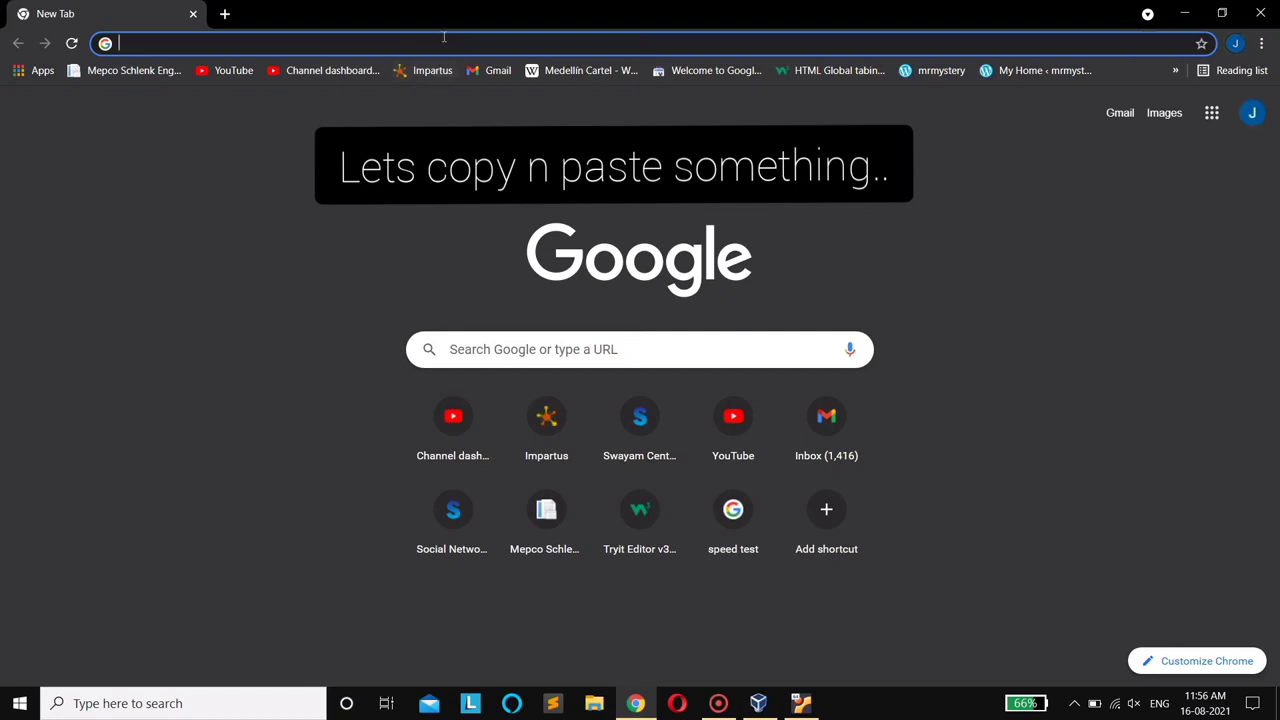
Step: Switch to Chrome on the Windows host, search Google for "ghost" and expand the question "What ghost means?"
{"action": "type", "text": "ghost"}
{"action": "key", "text": "Return"}
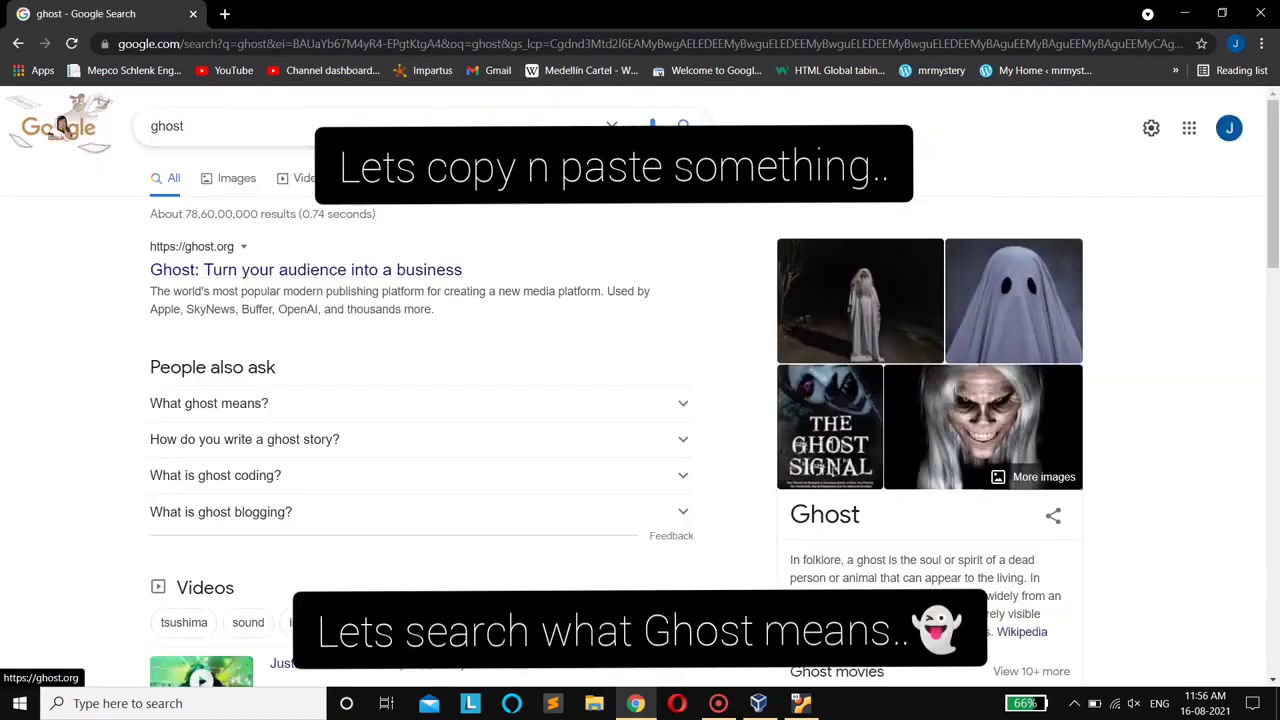
{"action": "scroll", "coordinate": [262, 292], "scroll_direction": "down", "scroll_amount": 2}
{"action": "left_click", "coordinate": [357, 216]}
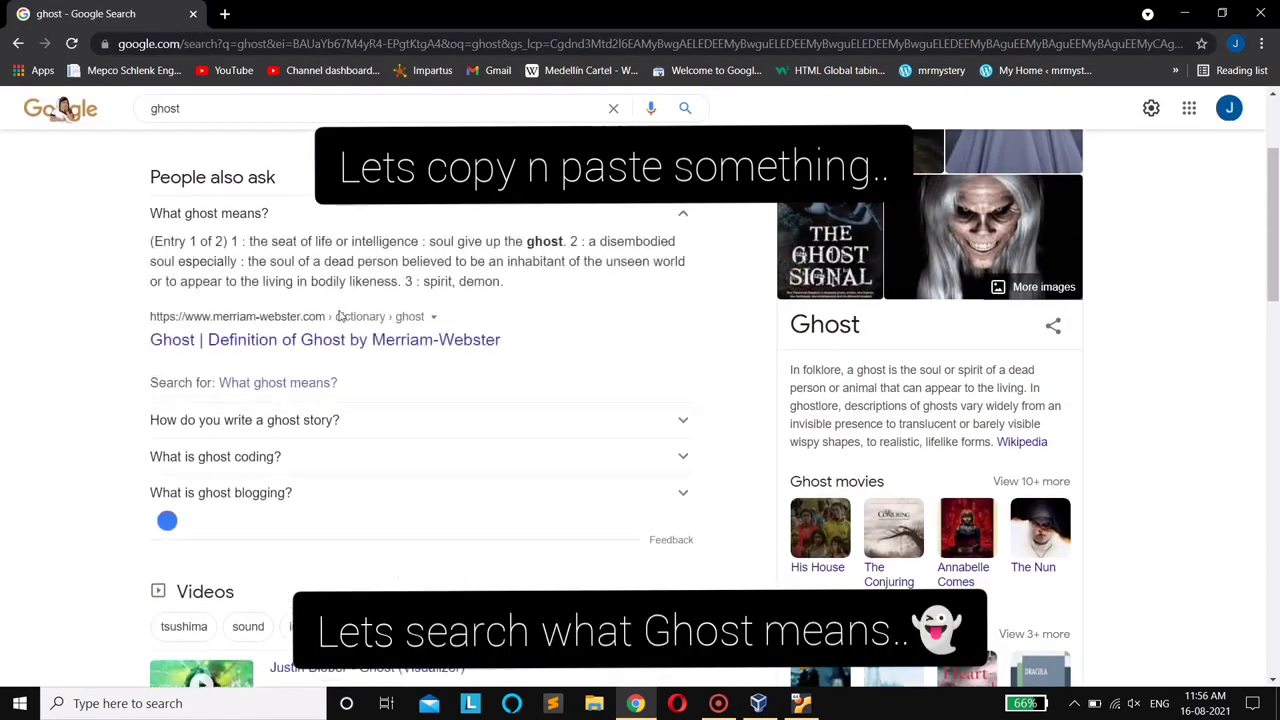
Step: Copy the ghost definition text from Chrome and paste it into the address bar of Firefox in the Ubuntu20 machine
{"action": "left_click_drag", "start_coordinate": [154, 241], "coordinate": [514, 292]}
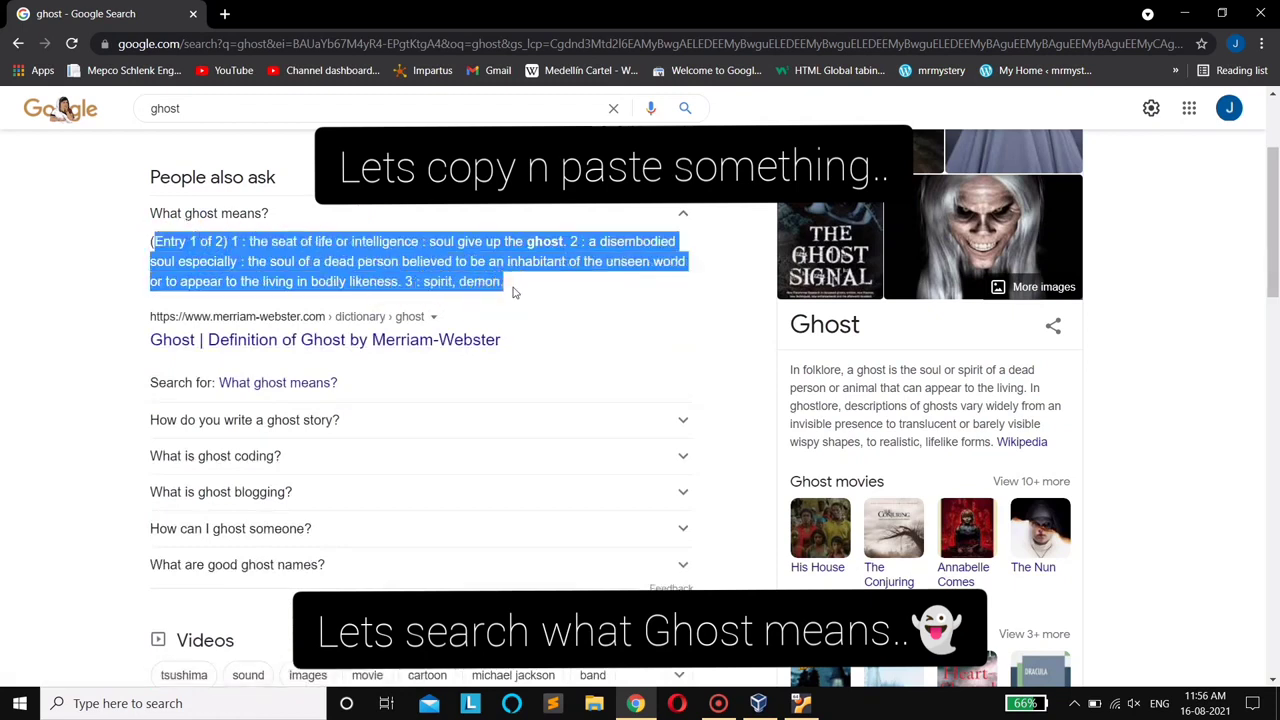
{"action": "key", "text": "ctrl+c"}
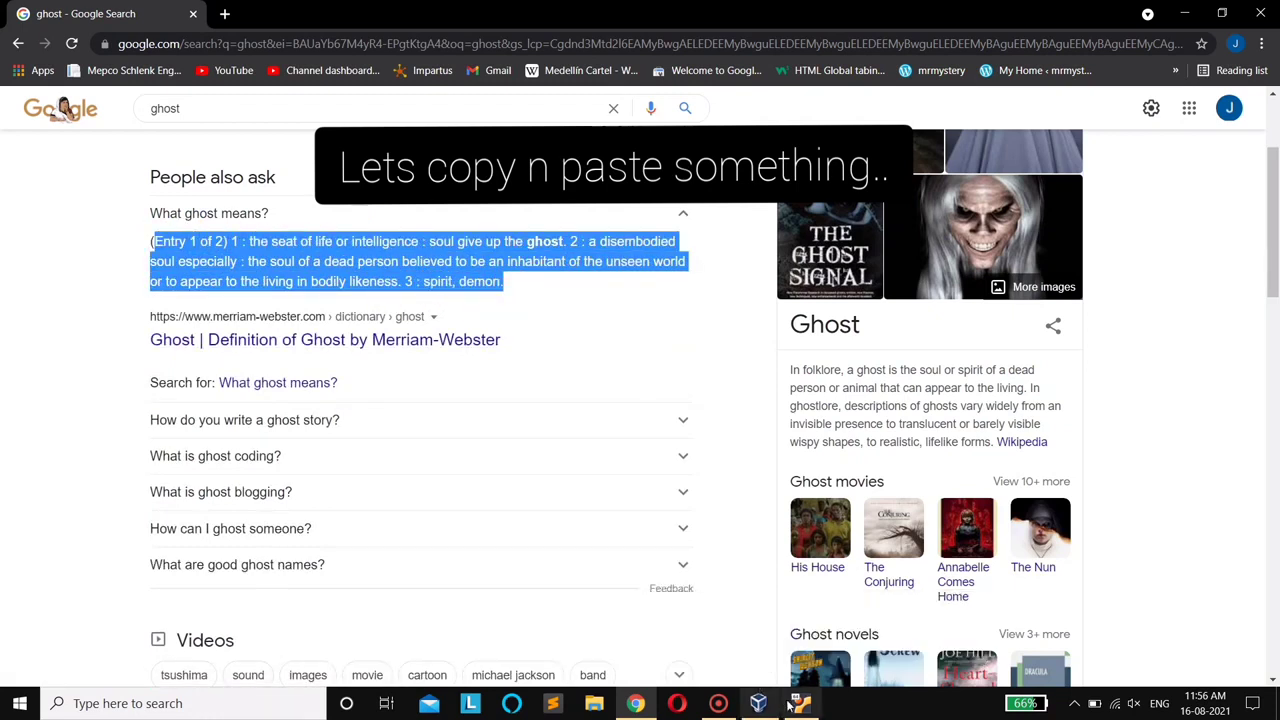
{"action": "left_click", "coordinate": [801, 703]}
{"action": "key", "text": "ctrl+v"}
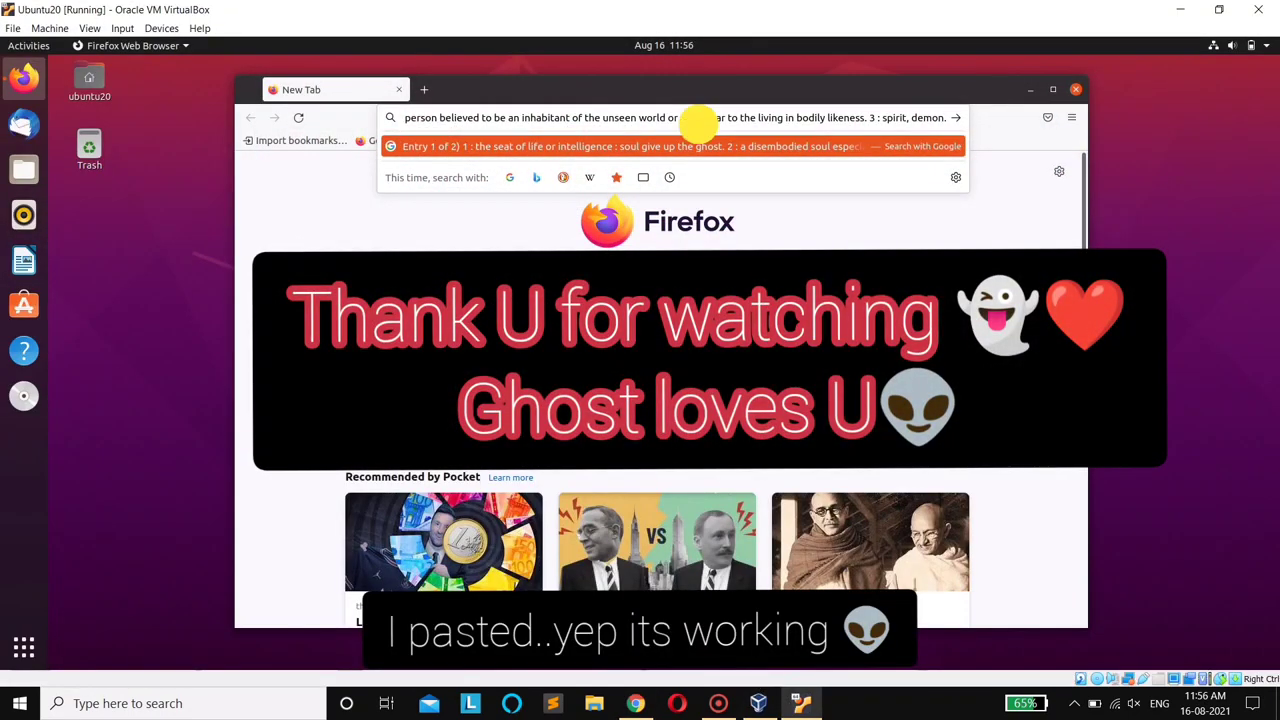
{"action": "left_click", "coordinate": [518, 118]}
{"action": "left_click", "coordinate": [788, 92]}
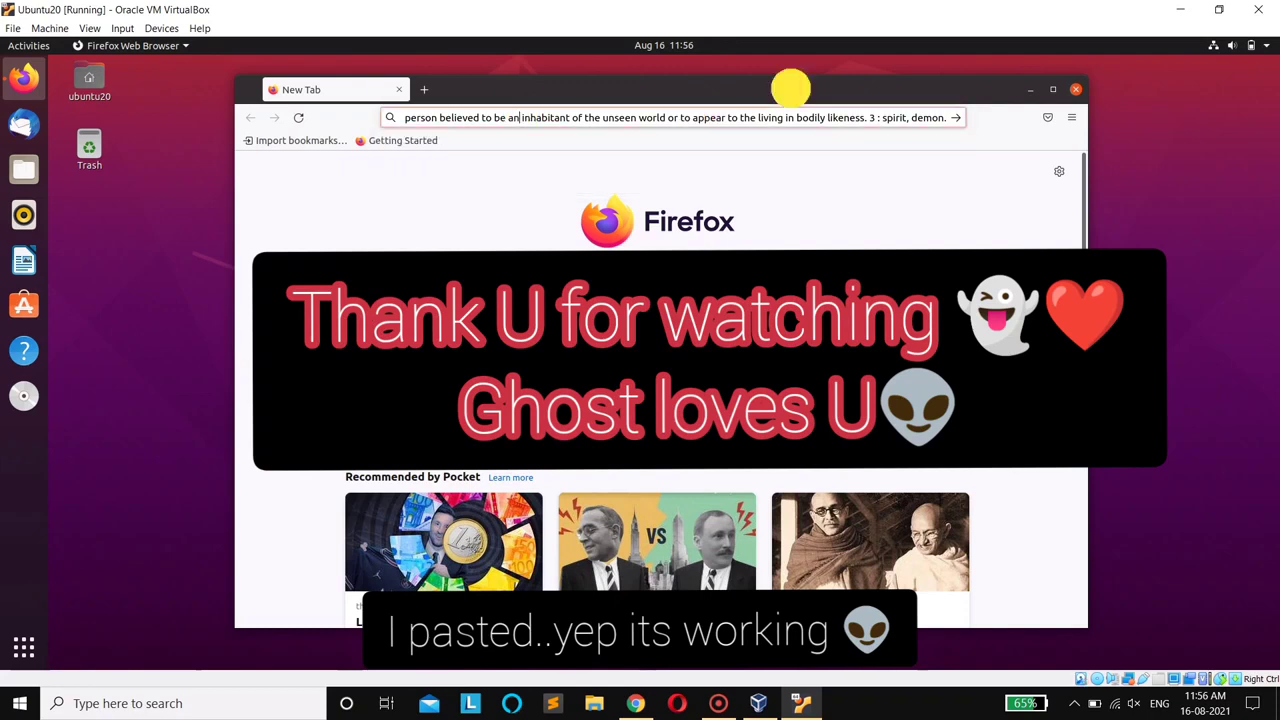